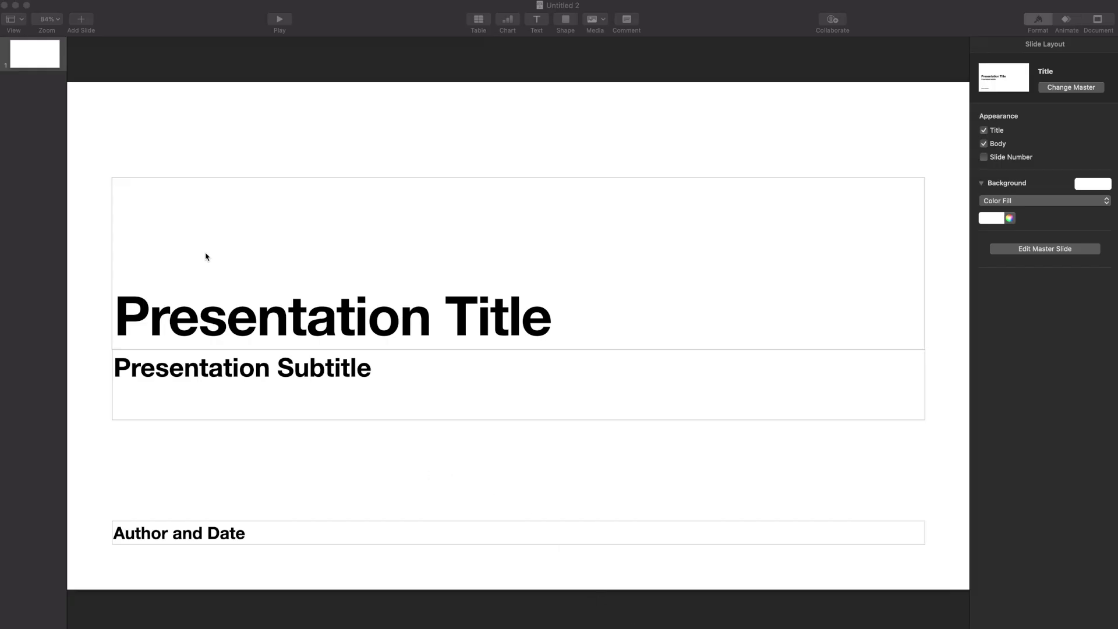
Delete the title, subtitle and Author and Date placeholders from the slide.
click(160, 223)
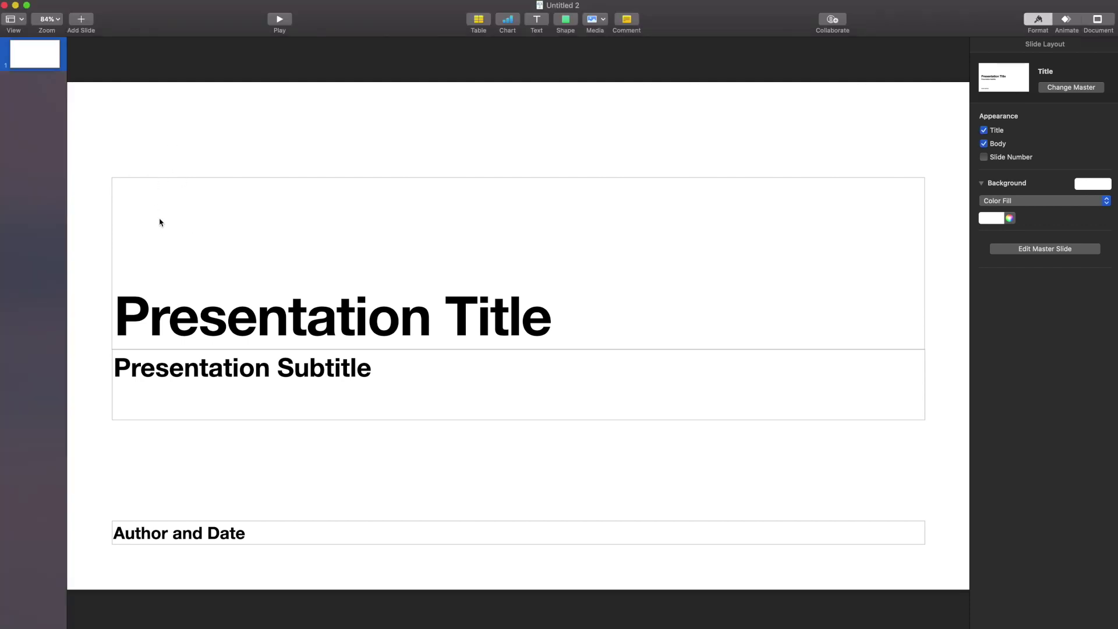
click(241, 195)
key(Delete)
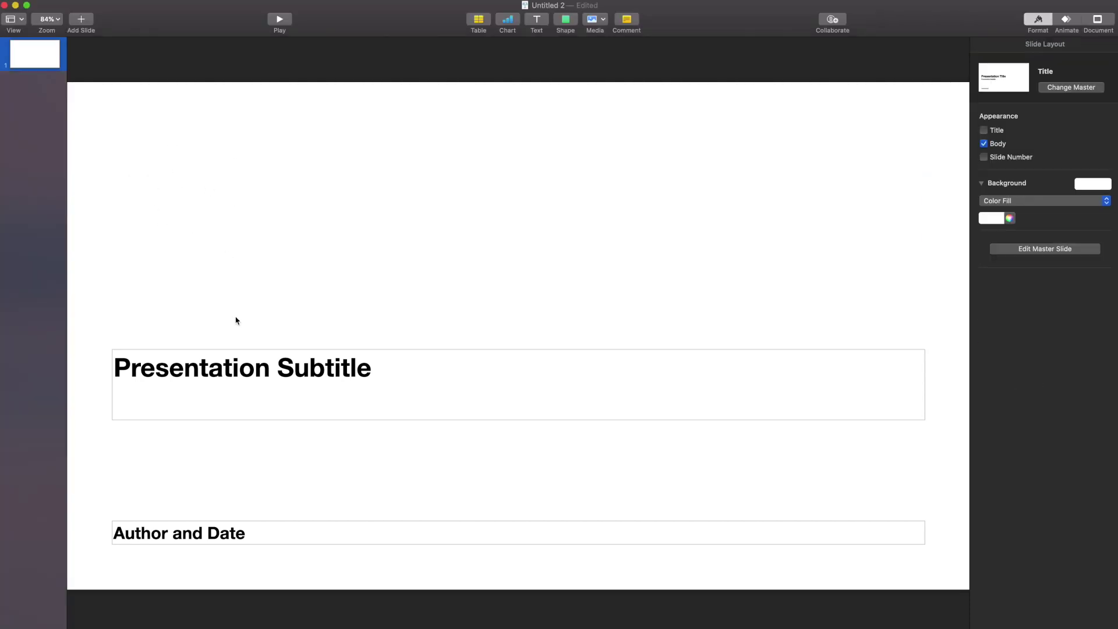
click(243, 352)
key(Delete)
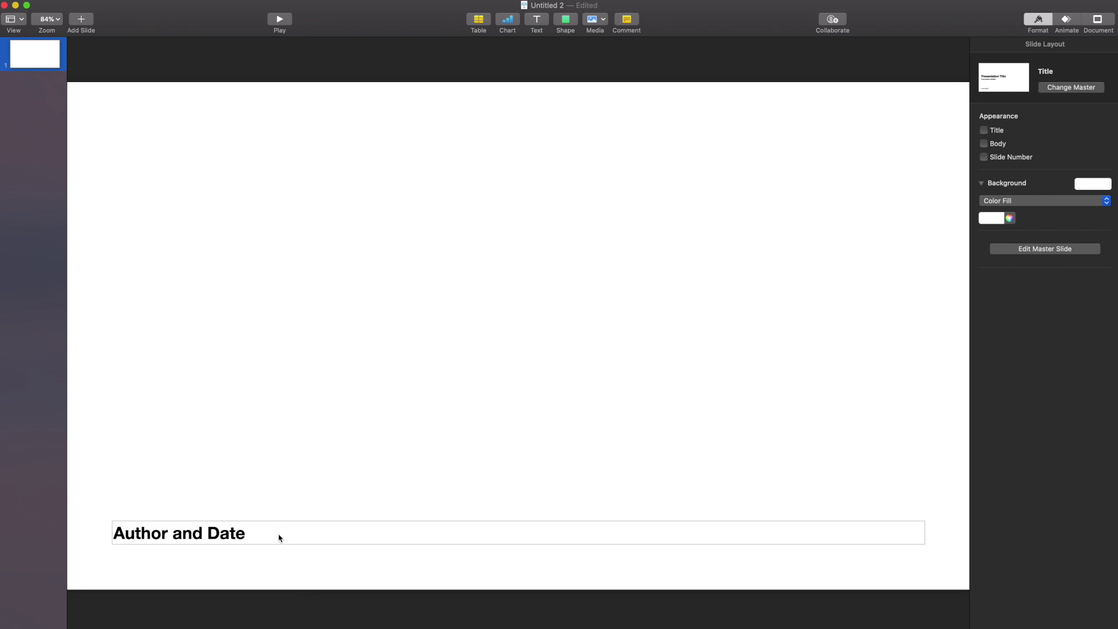
click(279, 537)
key(Delete)
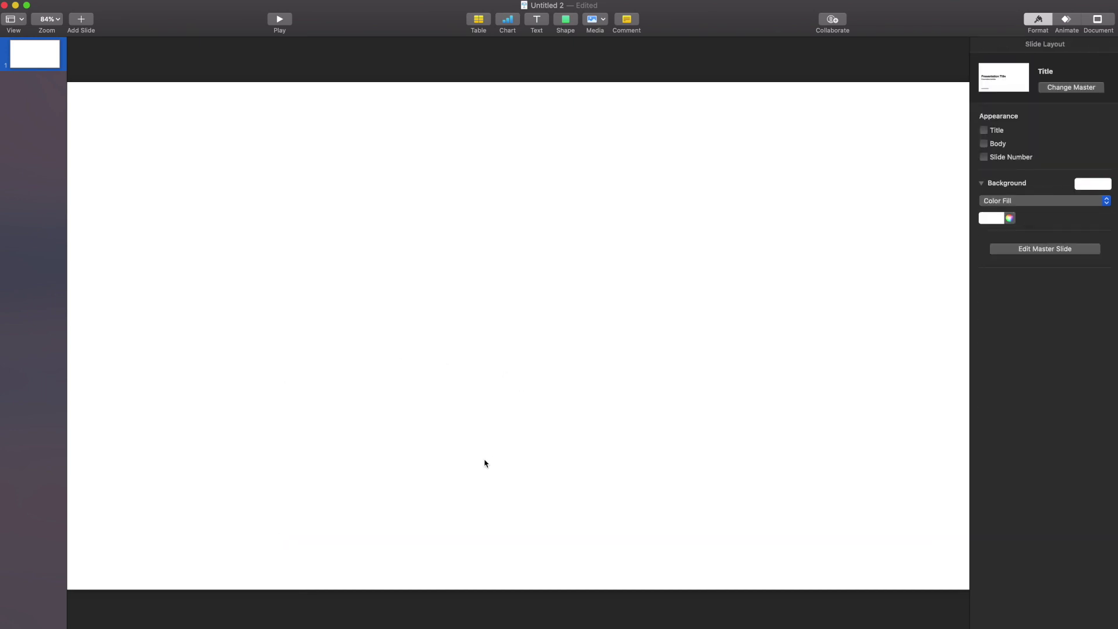
Paste the pink-and-marble image and stretch it to cover the whole slide.
right_click(485, 462)
click(277, 312)
right_click(277, 312)
click(282, 316)
right_click(282, 310)
click(291, 338)
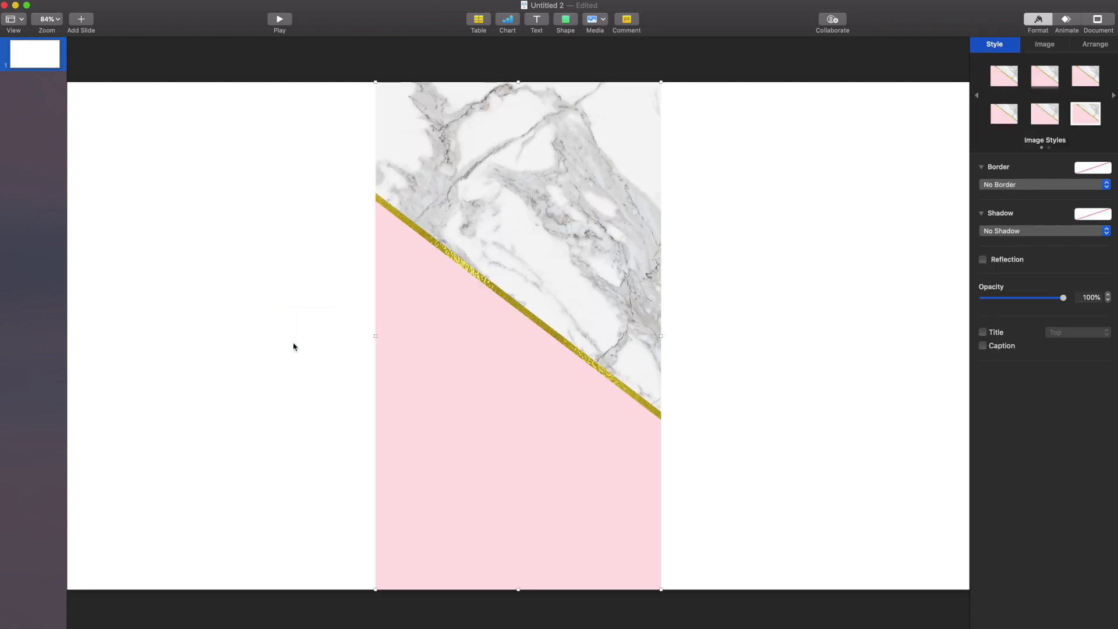
drag(474, 343, 163, 338)
drag(344, 336, 831, 317)
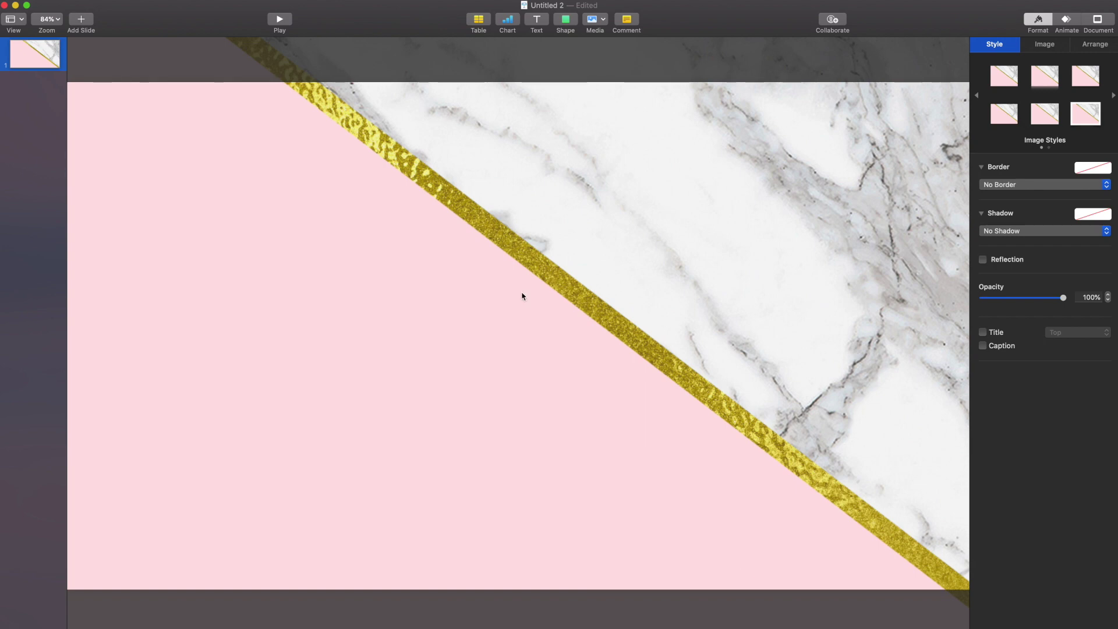
Insert a rounded square, enlarge it at the slide's top-left and fill it white.
click(565, 21)
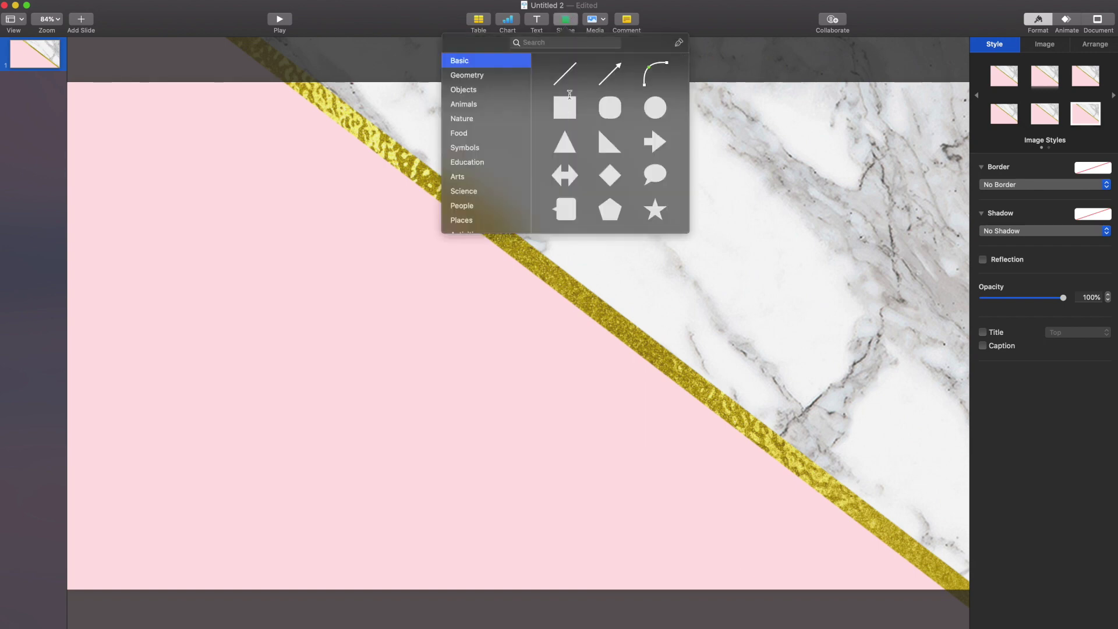
click(612, 106)
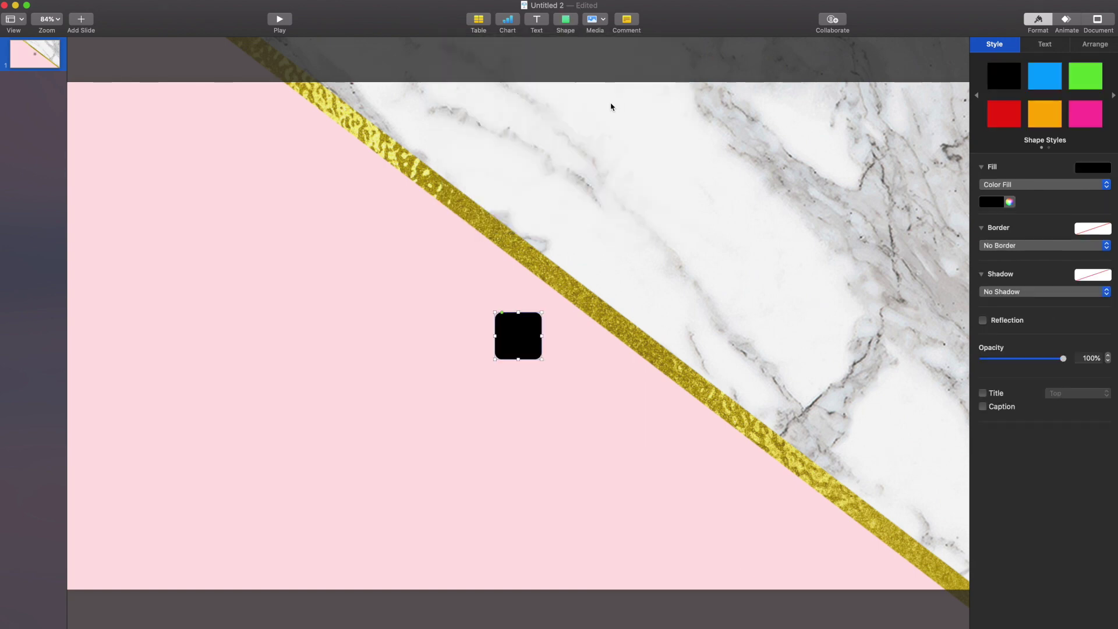
drag(521, 317, 103, 102)
drag(123, 141, 164, 184)
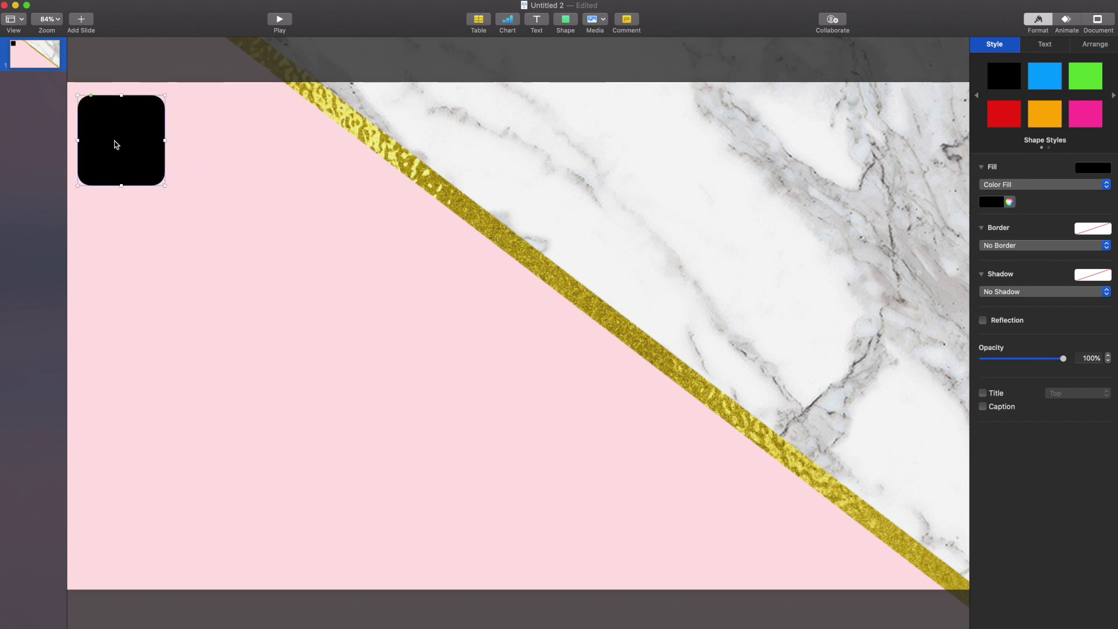
click(1010, 203)
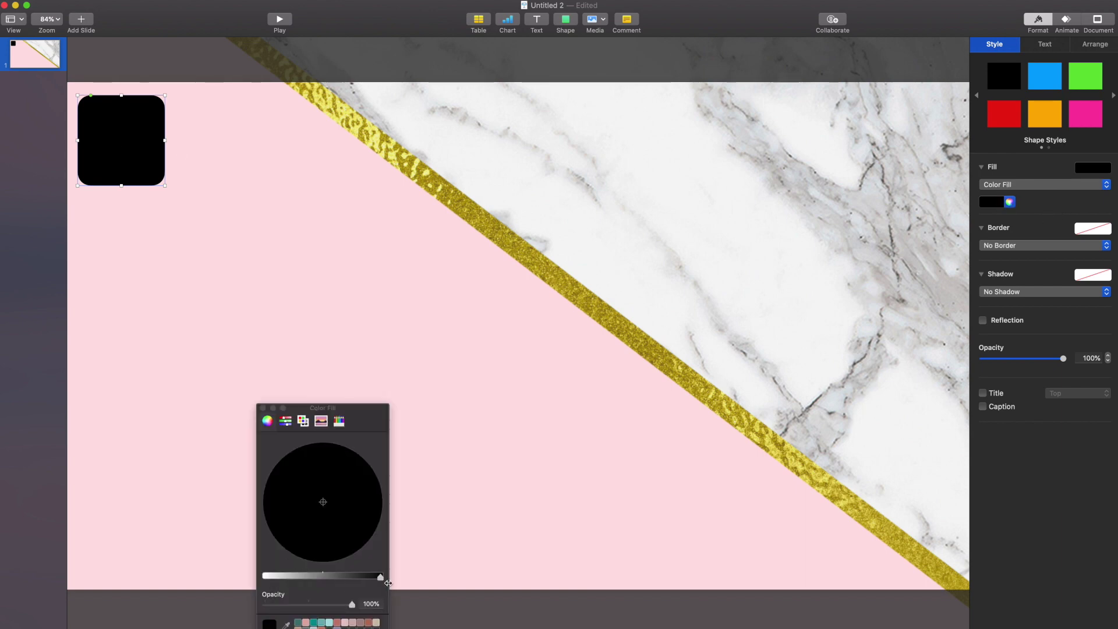
drag(373, 583, 220, 572)
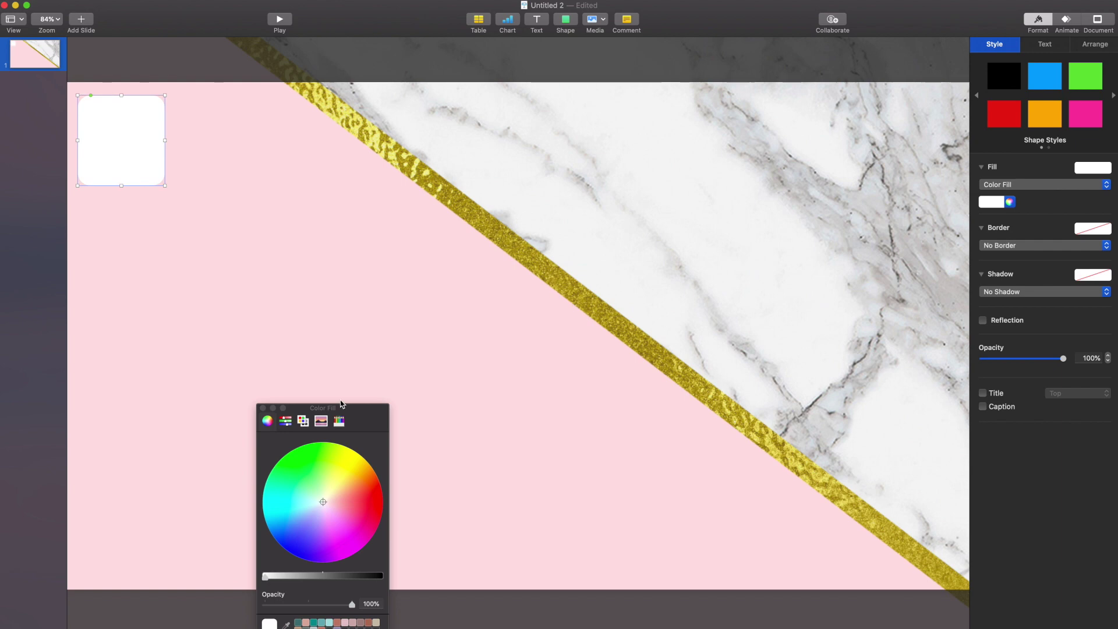
Give the square a solid 3 pt border in light grey sampled from the marble.
click(1036, 245)
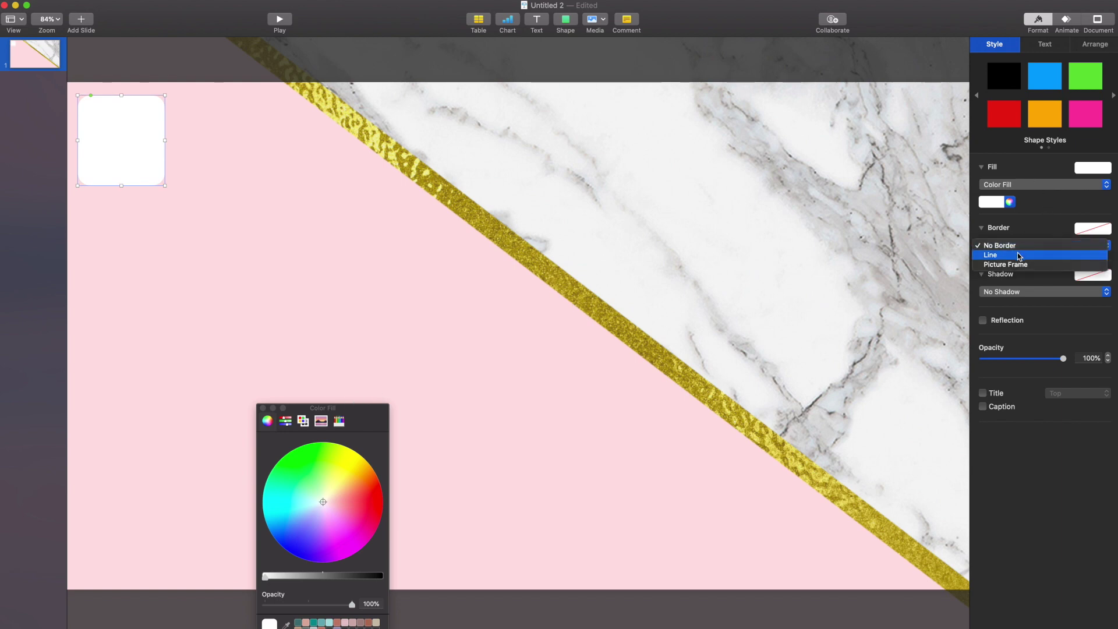
click(1019, 255)
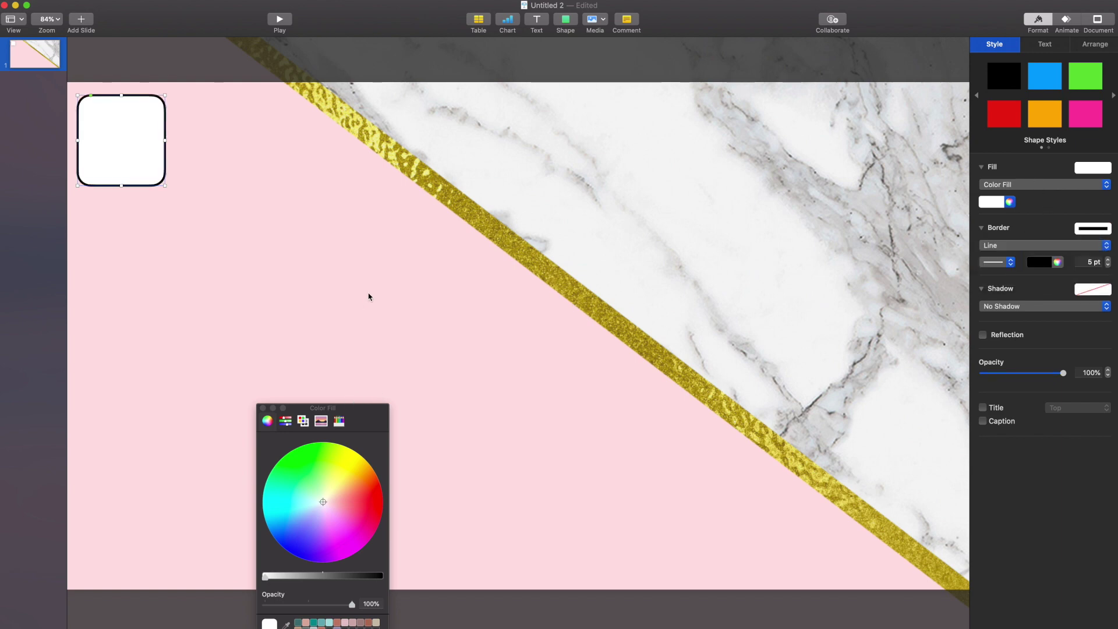
click(286, 623)
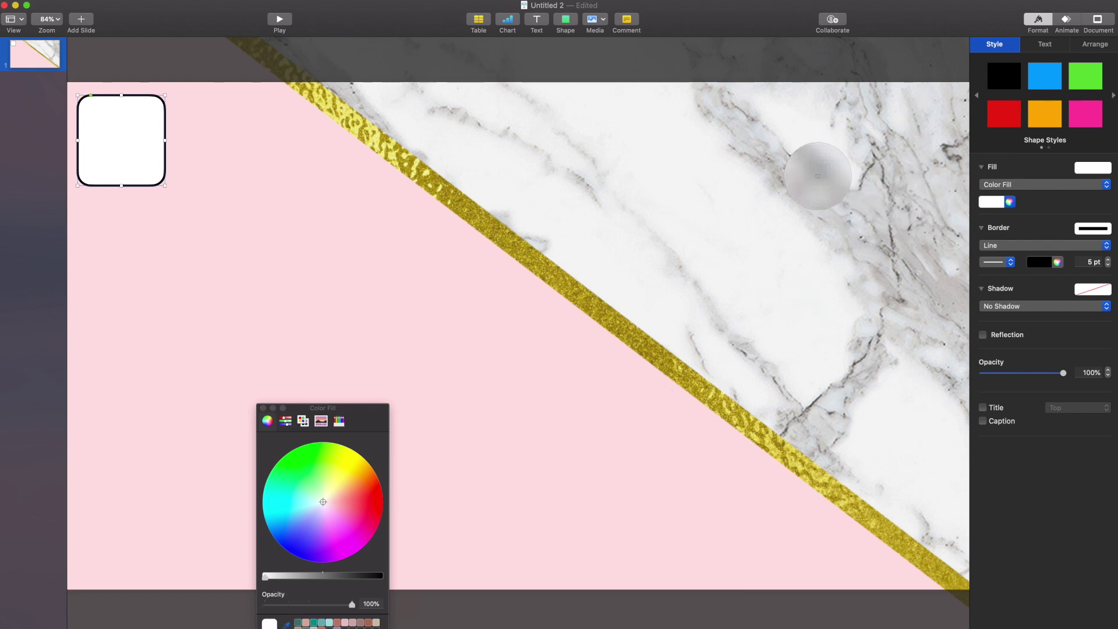
key(Escape)
click(1057, 262)
drag(310, 405, 310, 379)
click(287, 592)
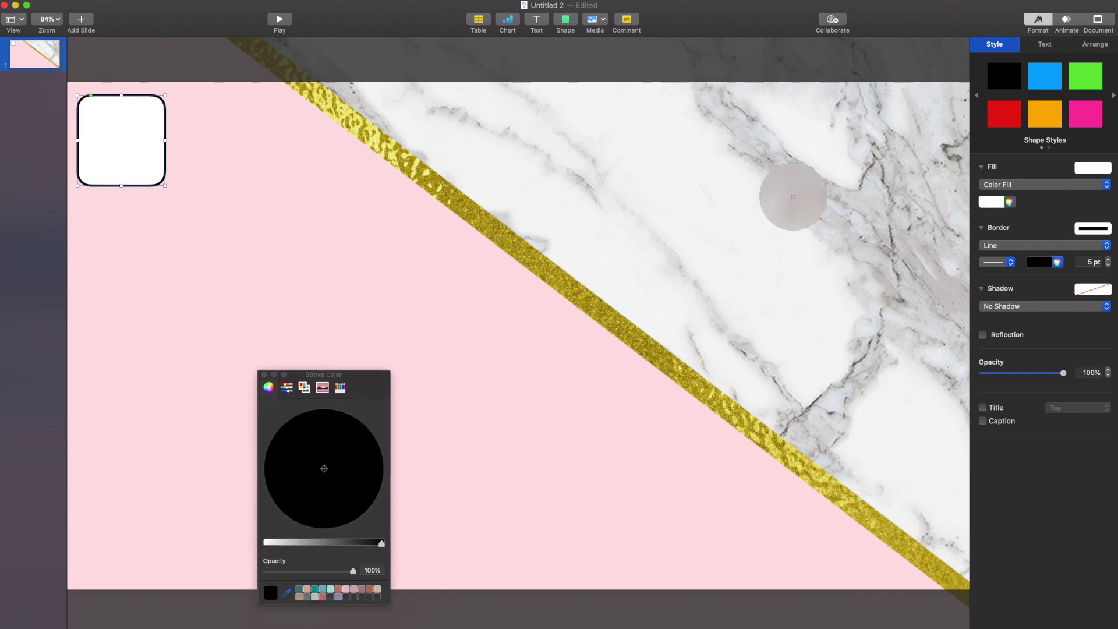
click(793, 187)
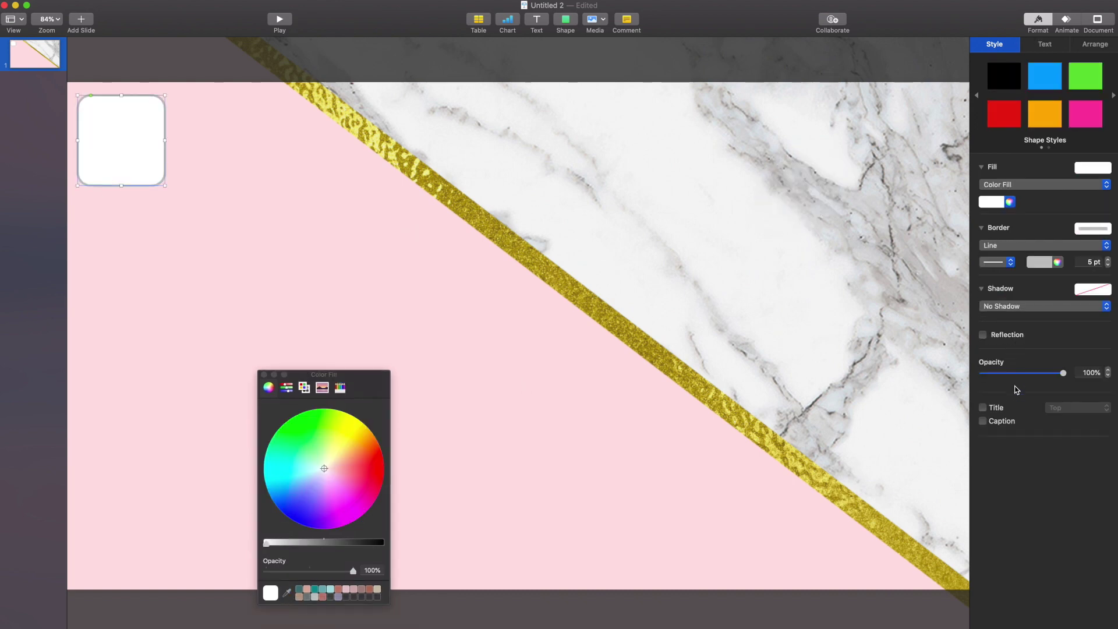
Add a drop shadow to the rounded square and duplicate it.
click(1038, 306)
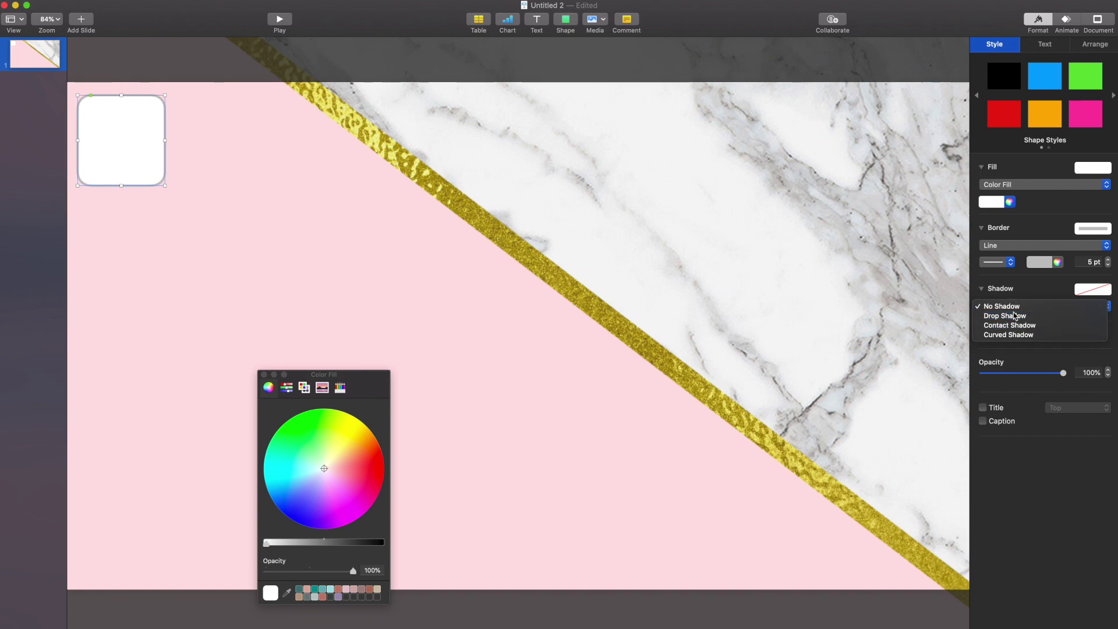
click(1013, 315)
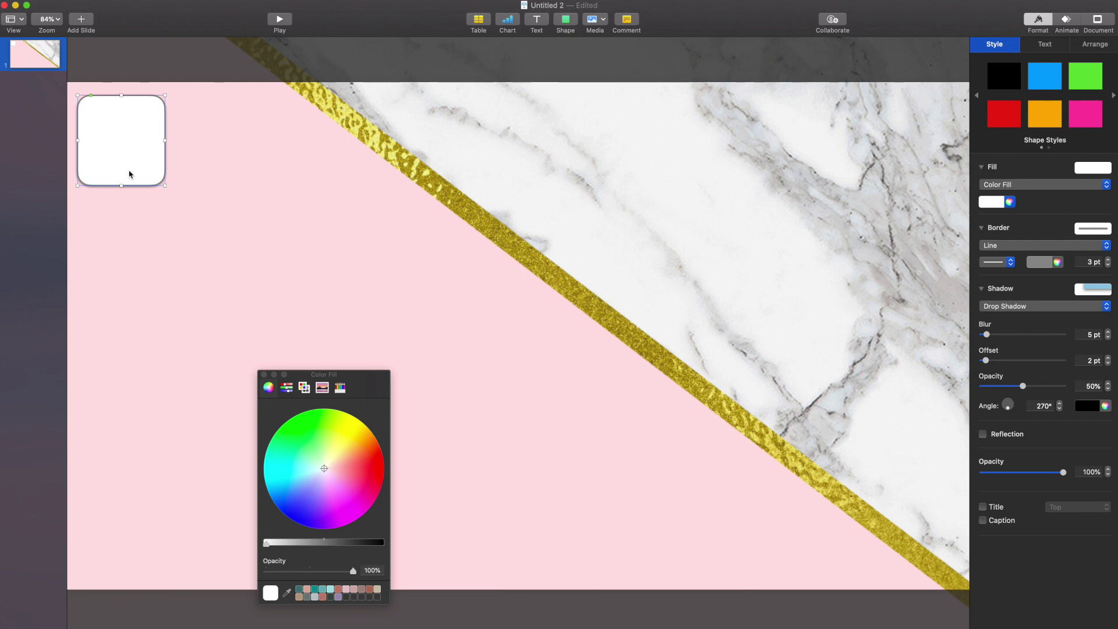
key(super+d)
key(super+d)
key(super+d)
key(super+d)
Arrange seven copies of the rounded square in an evenly spaced row along the top.
click(131, 170)
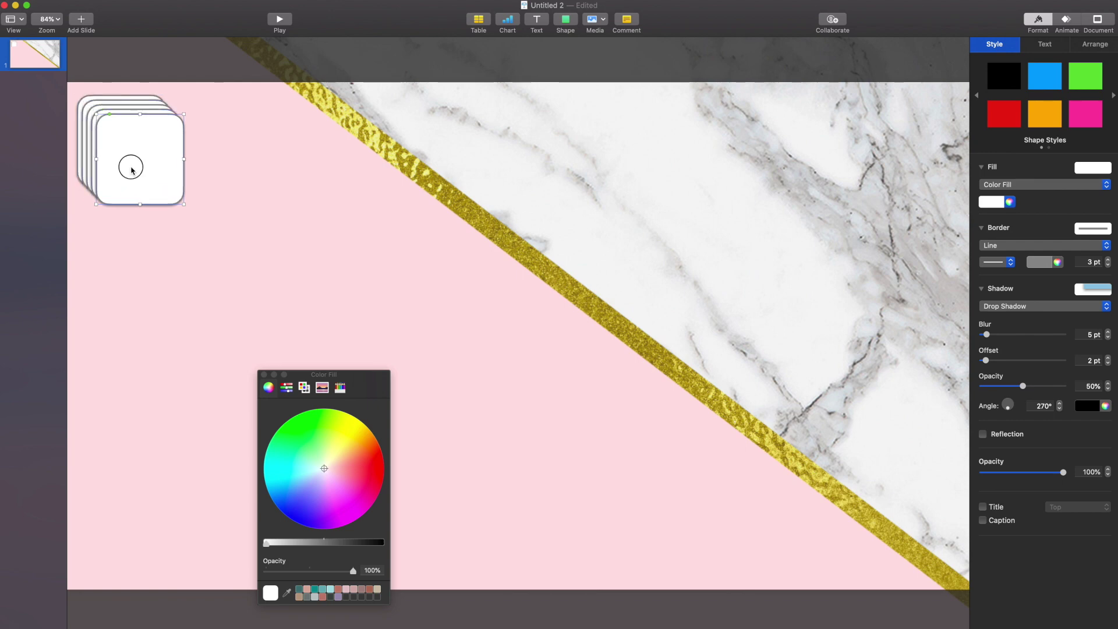
drag(131, 170, 290, 138)
drag(124, 145, 425, 136)
drag(95, 165, 689, 167)
drag(184, 147, 193, 148)
drag(331, 145, 332, 143)
drag(441, 149, 416, 151)
drag(719, 145, 616, 140)
drag(522, 150, 717, 141)
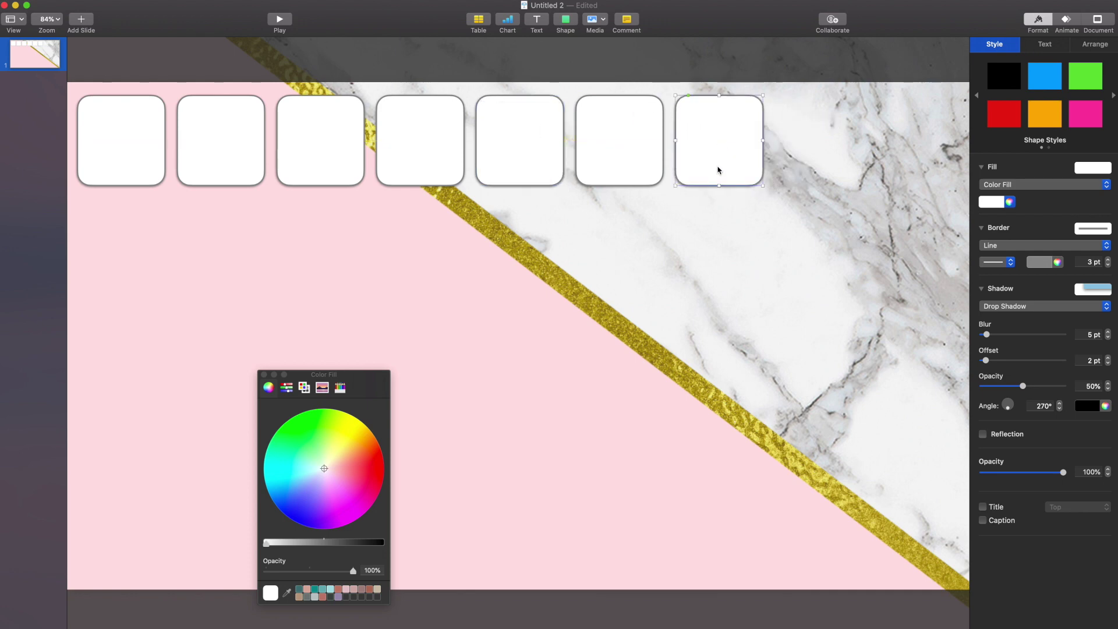
Select all seven boxes in the row, undoing an accidental shift.
shift+click(578, 146)
drag(578, 146, 570, 147)
shift+click(477, 150)
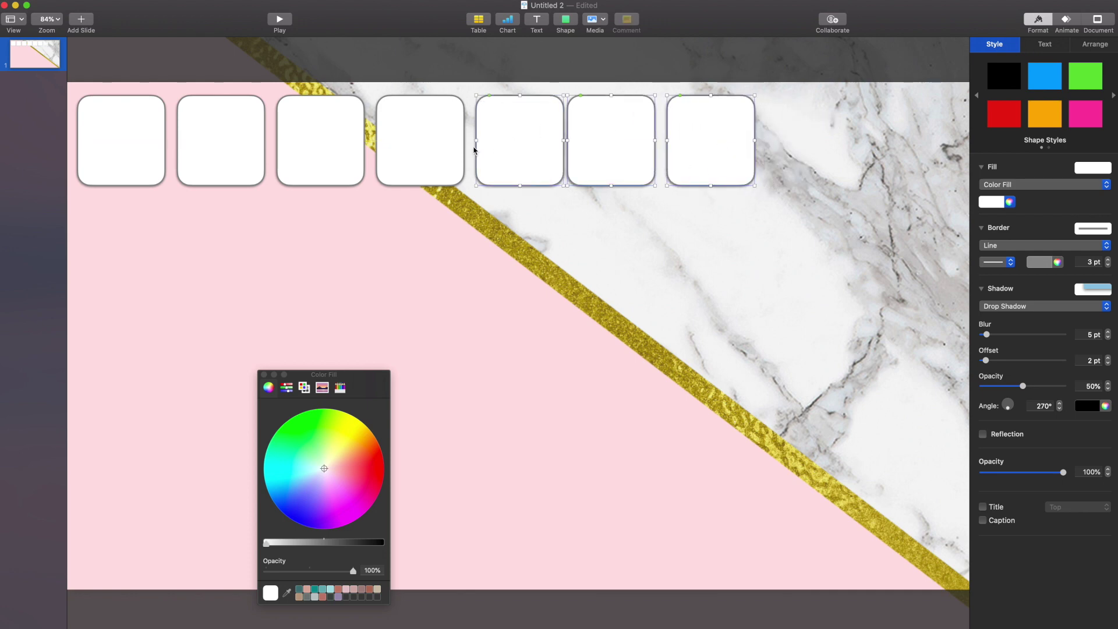
key(super+z)
shift+click(504, 121)
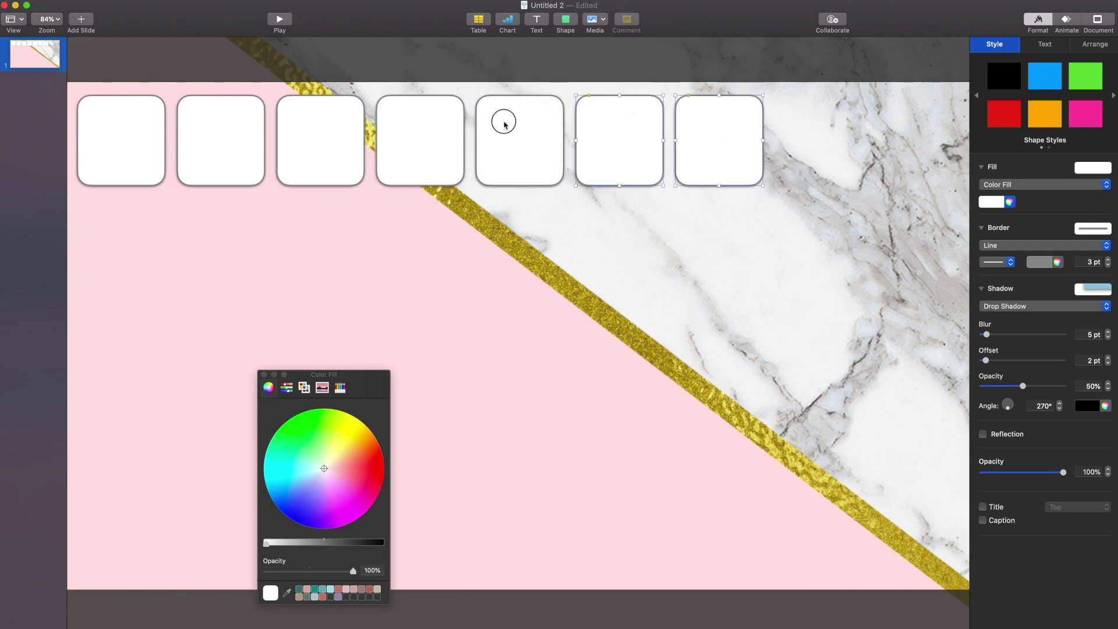
shift+click(413, 134)
shift+click(321, 142)
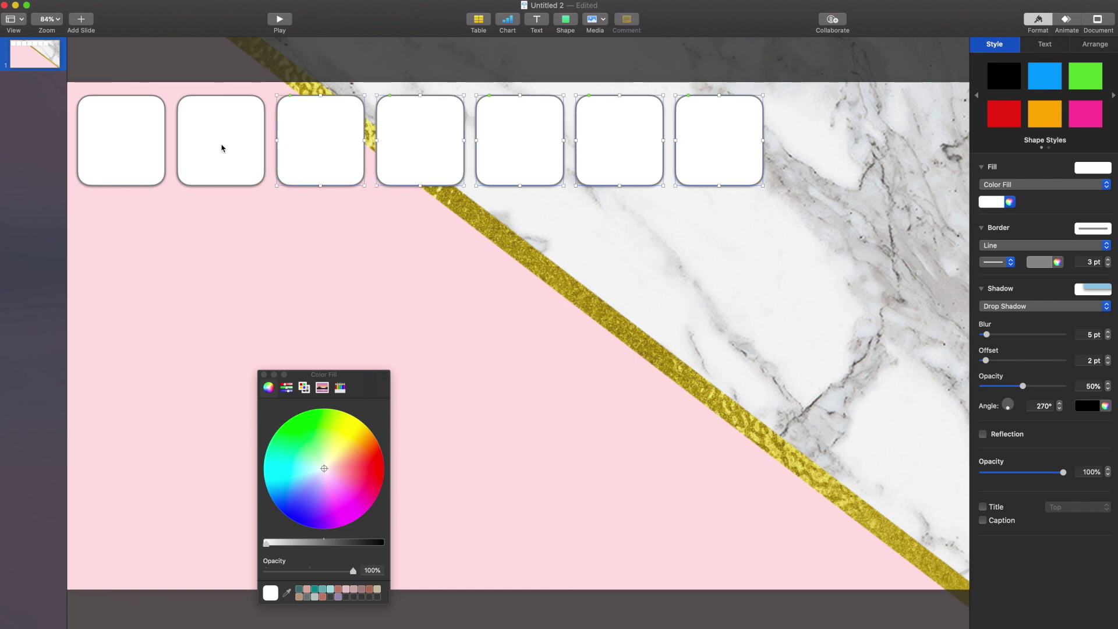
shift+click(221, 148)
shift+click(122, 143)
Group the seven boxes, enlarge the row and shift it right, then ungroup them.
click(1085, 46)
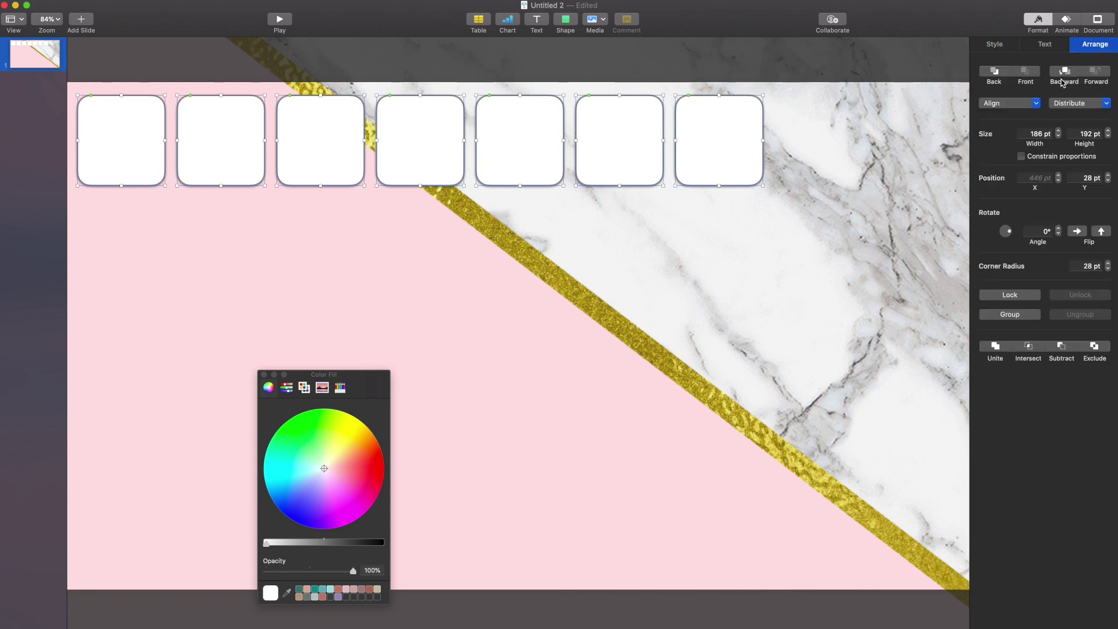
click(1016, 315)
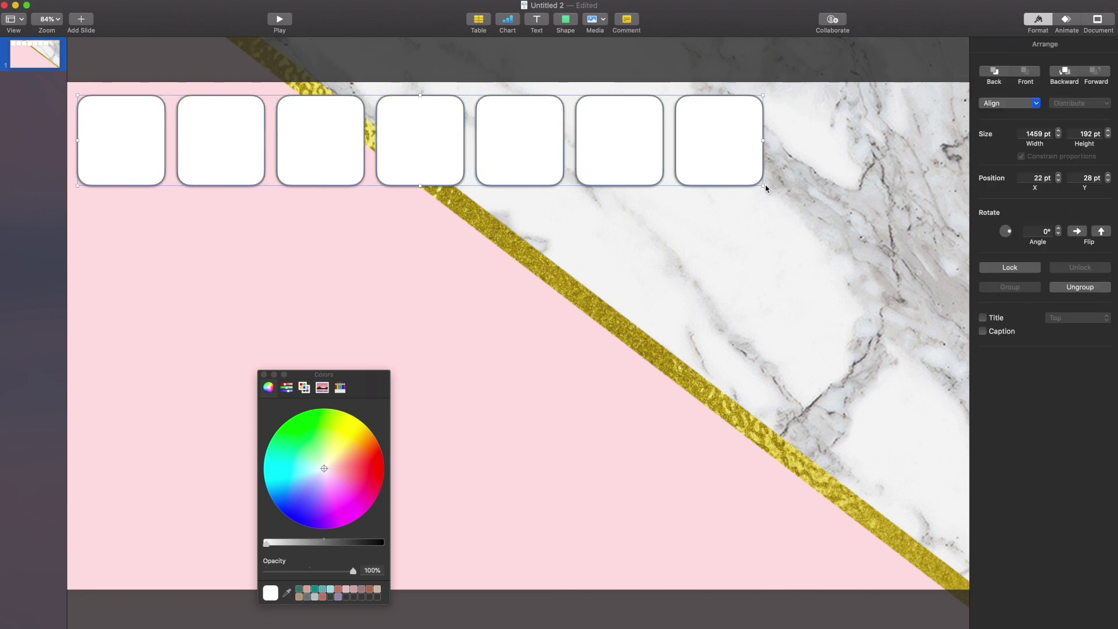
drag(762, 185, 921, 240)
drag(845, 175, 862, 176)
click(695, 336)
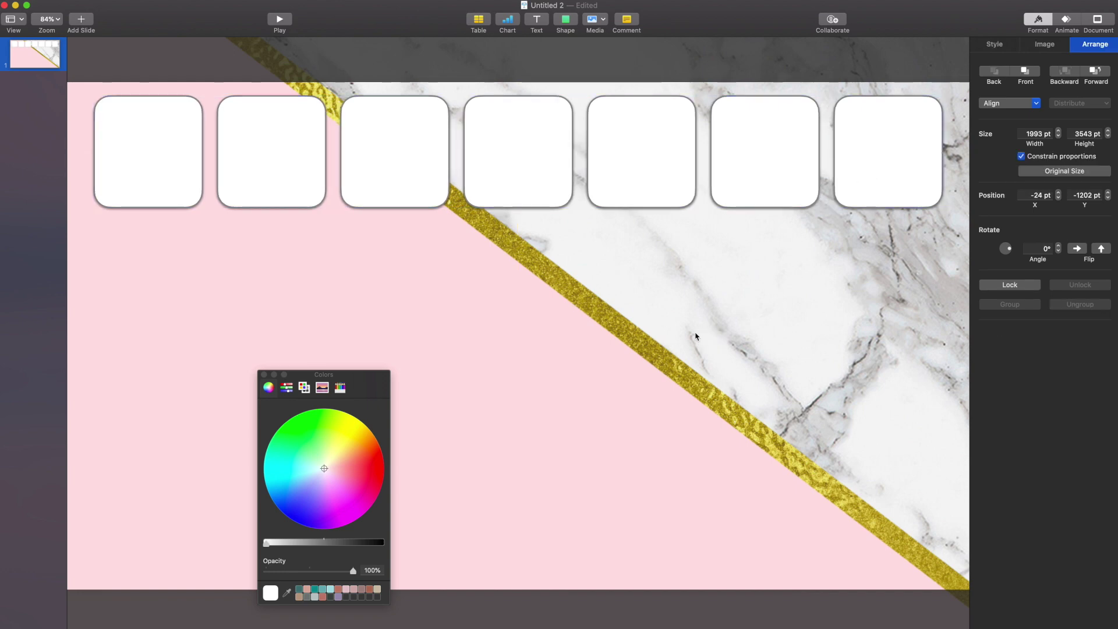
click(878, 105)
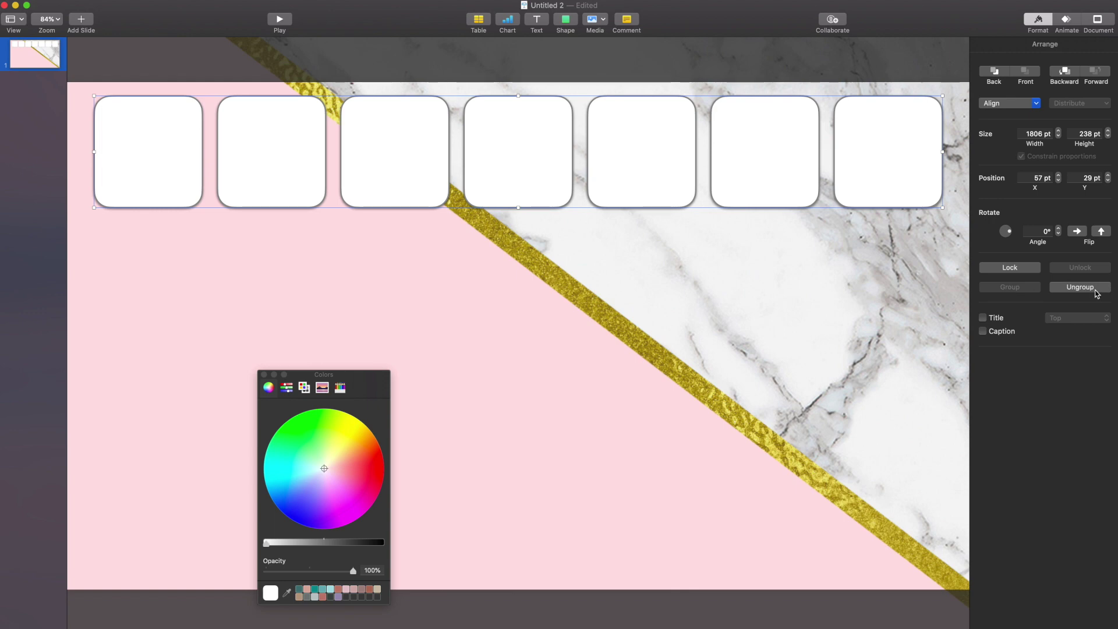
click(1080, 287)
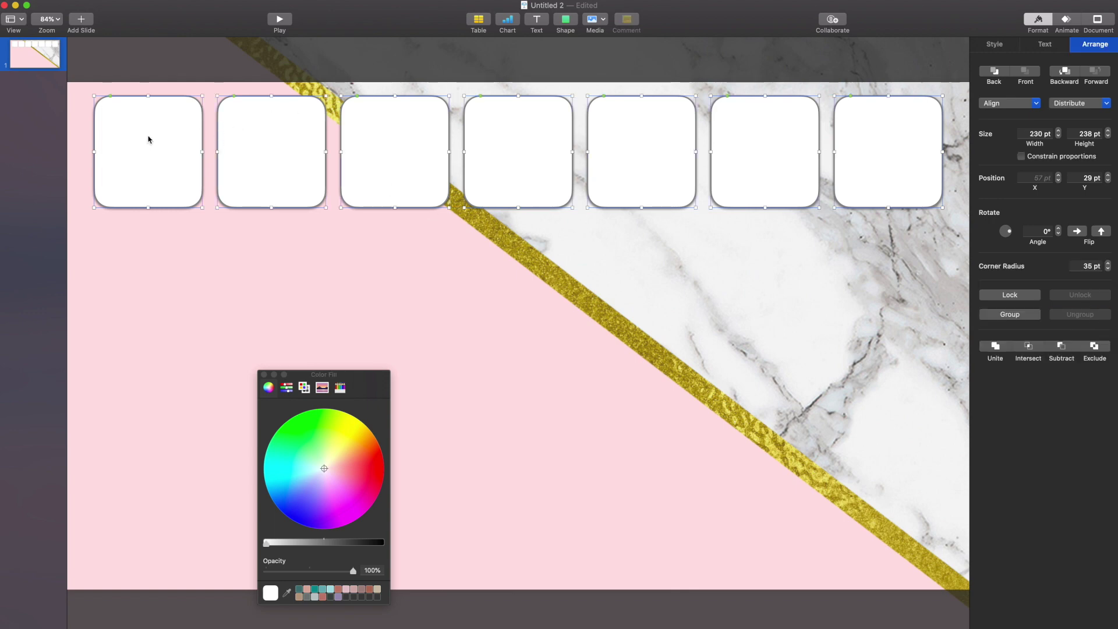
click(186, 285)
click(163, 177)
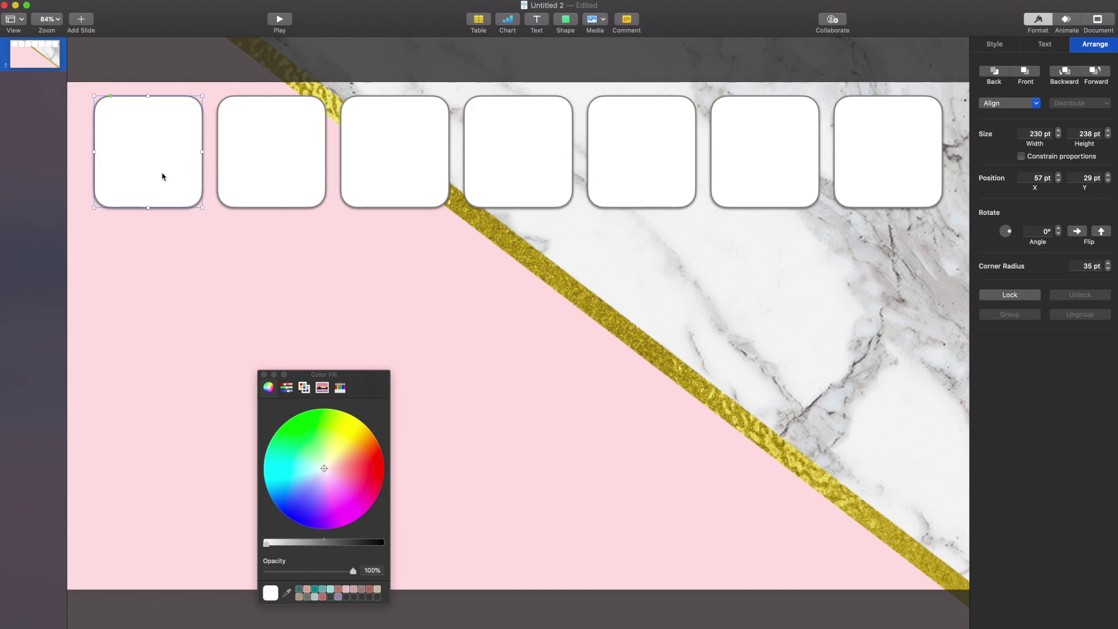
Copy the first box below the row into a tall panel with 20 pt corners.
drag(162, 177, 161, 297)
drag(109, 221, 103, 221)
drag(202, 332, 376, 572)
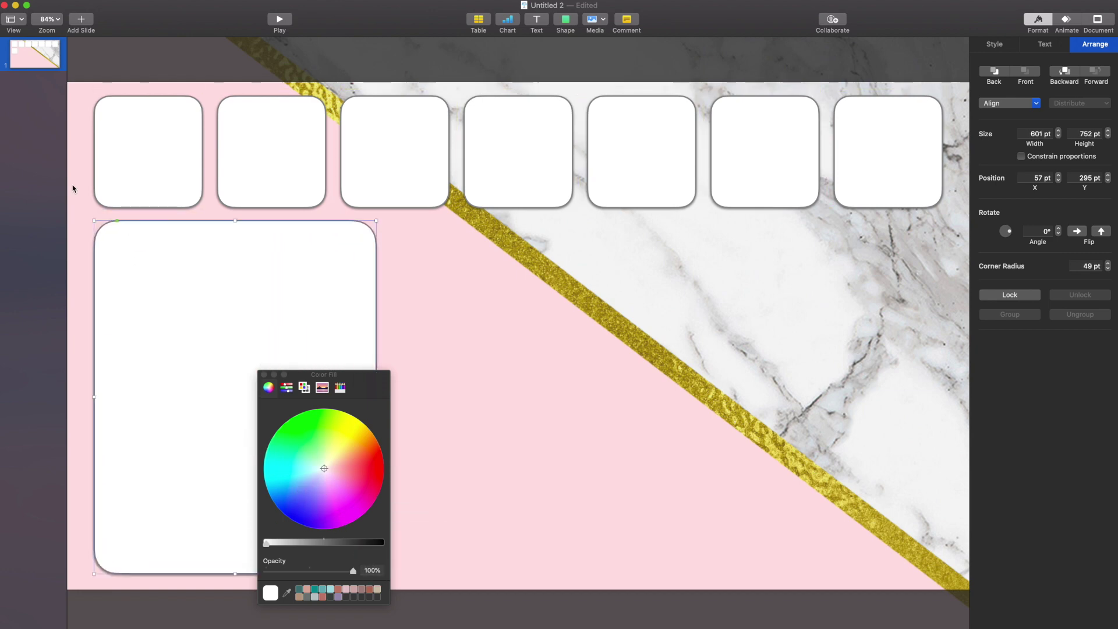
drag(116, 228, 102, 217)
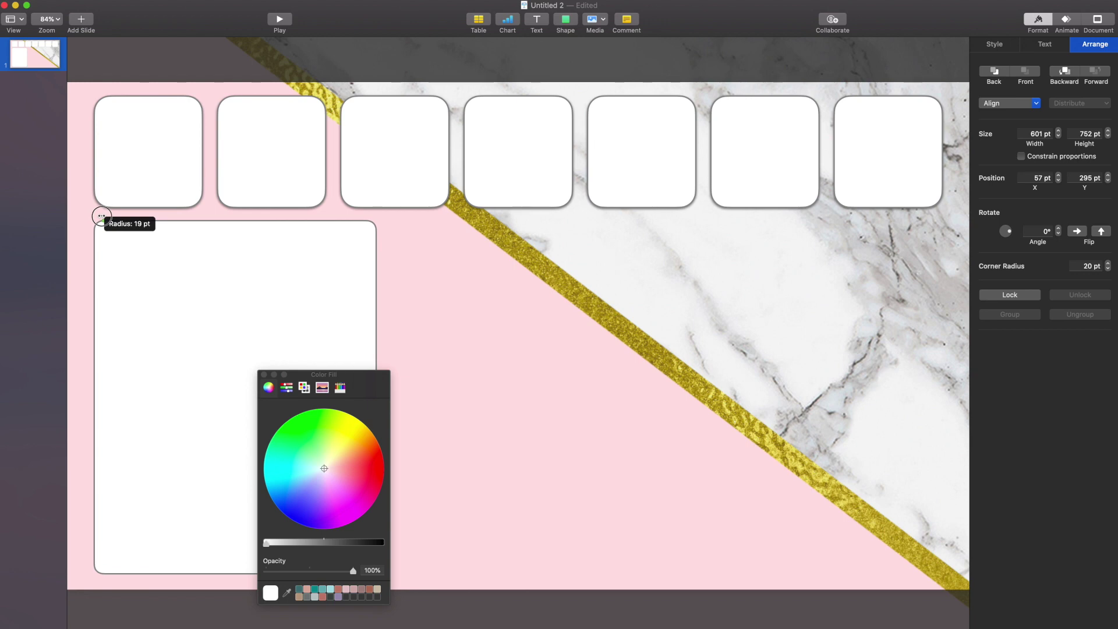
drag(217, 260, 512, 257)
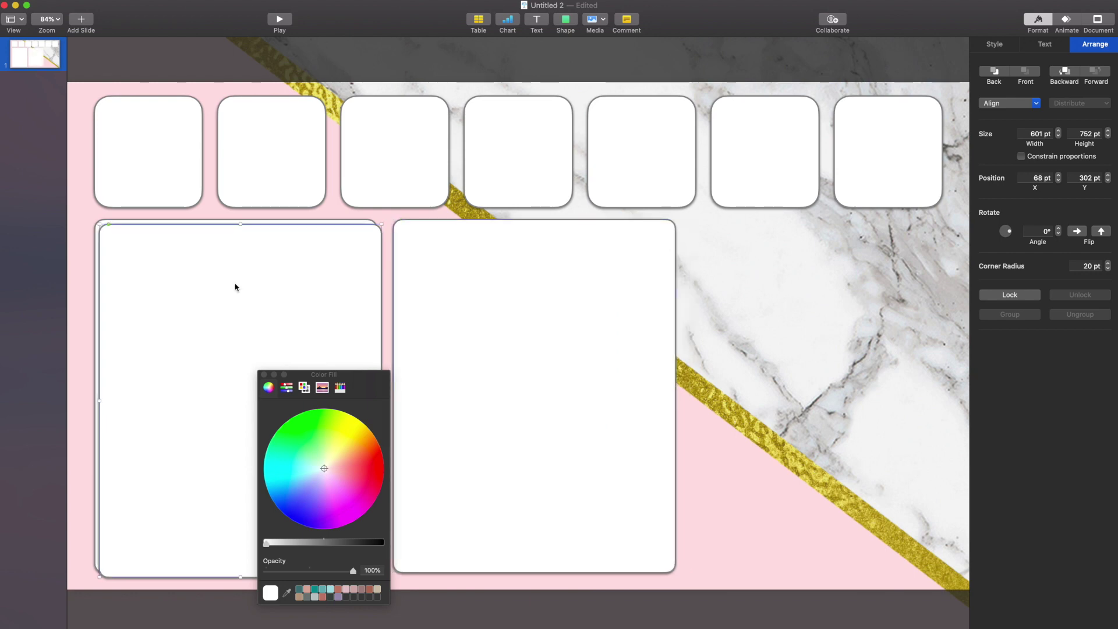
Duplicate the panel to the right and make it a narrow, square-cornered sheet.
drag(215, 291, 790, 290)
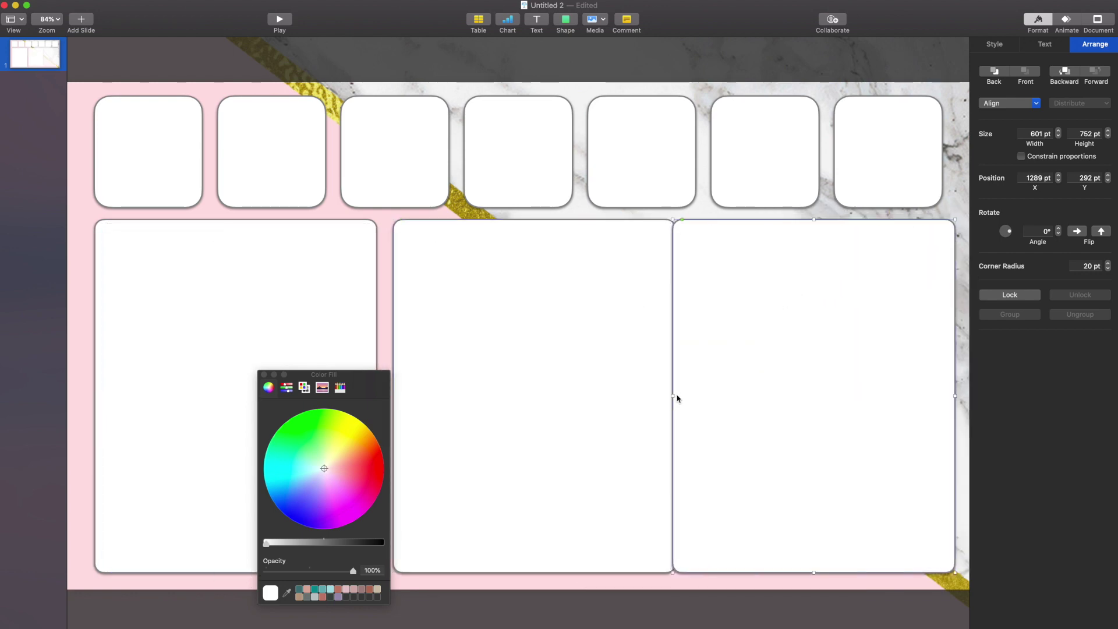
drag(673, 396, 804, 387)
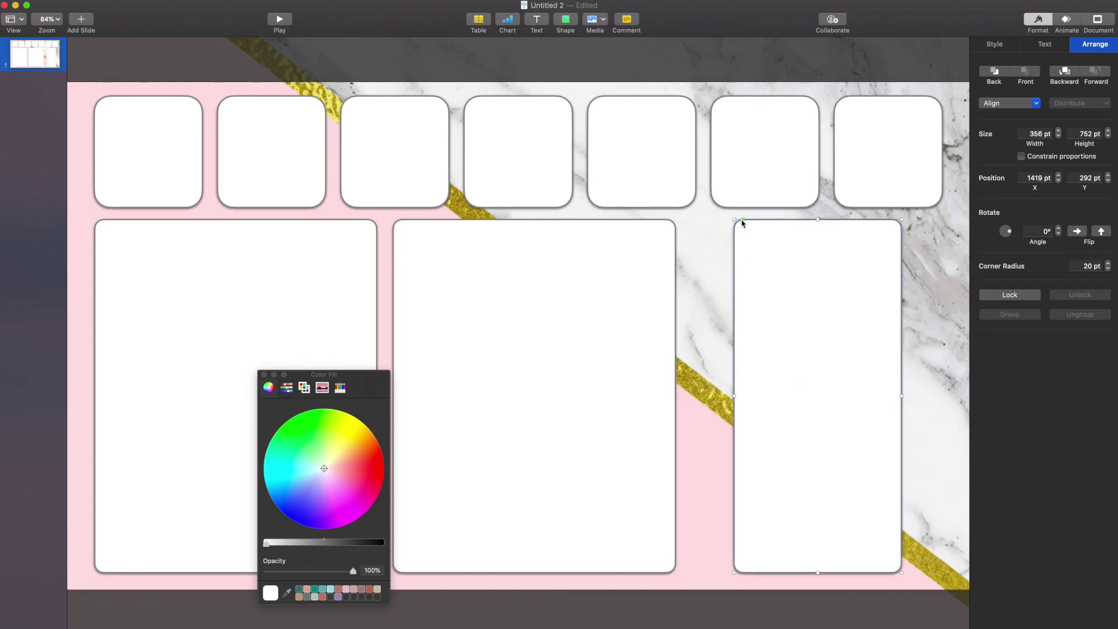
drag(743, 219, 706, 204)
drag(835, 267, 833, 293)
click(303, 348)
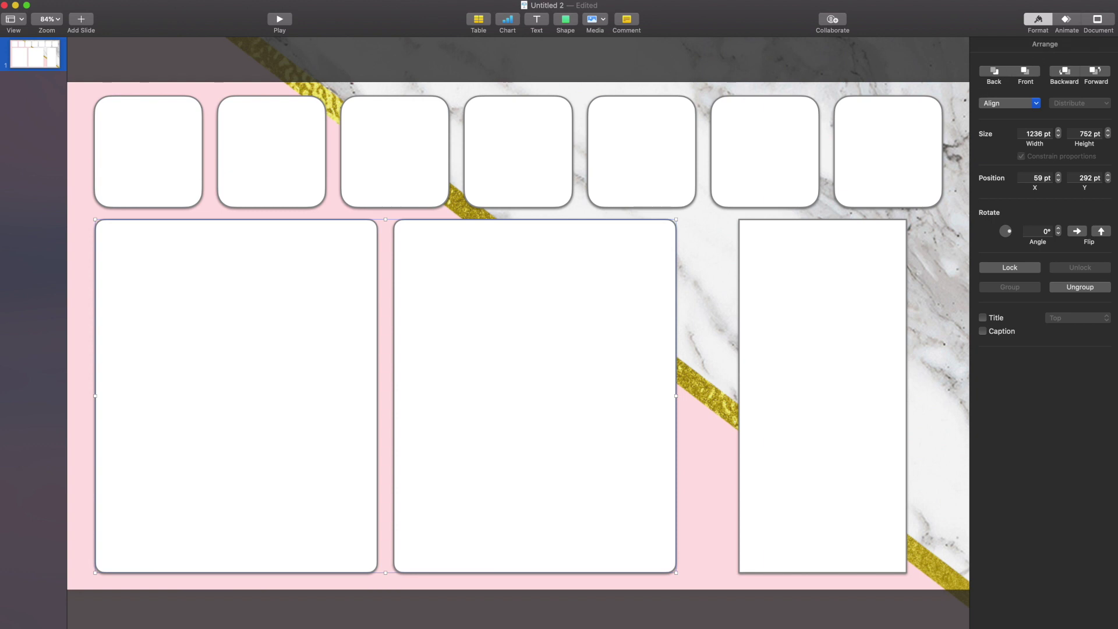
Set a custom slide size of 1950 × 1160.
click(1107, 26)
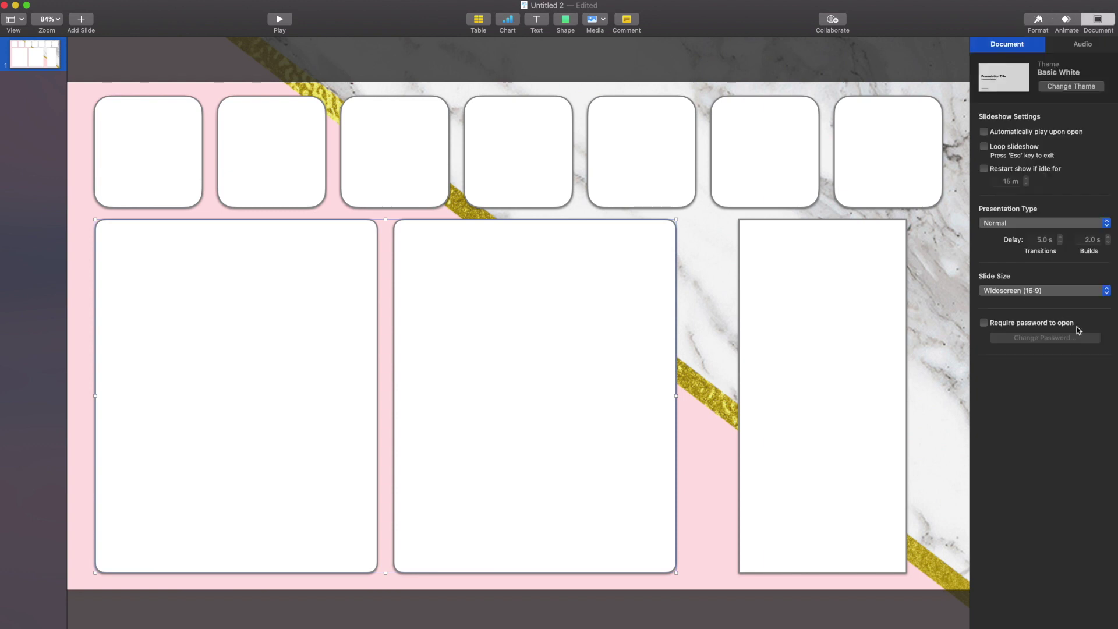
click(1030, 291)
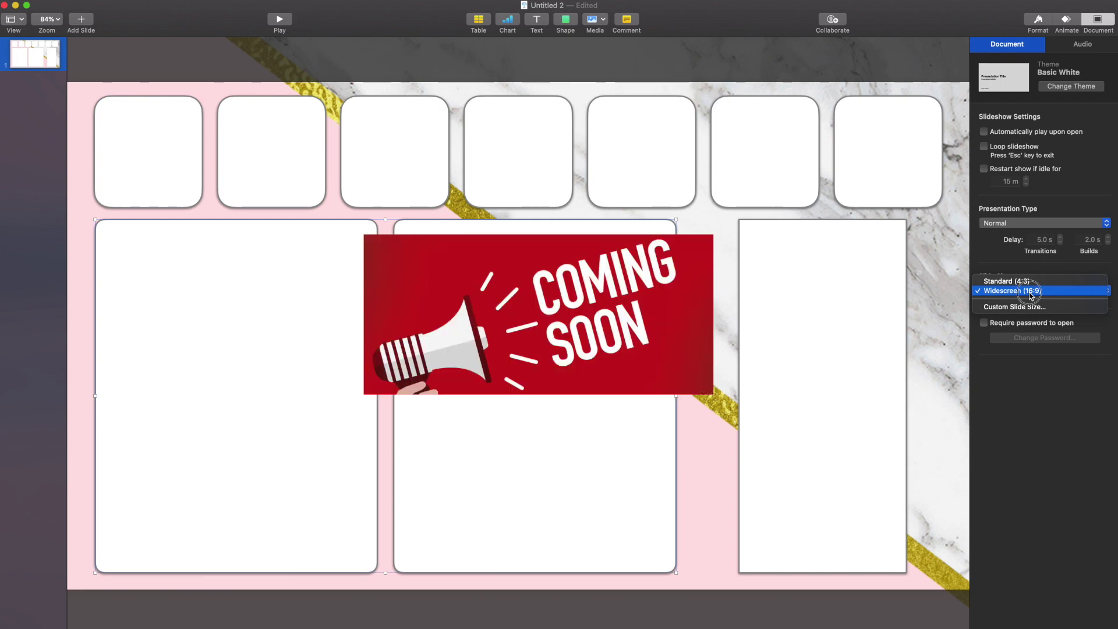
click(1030, 291)
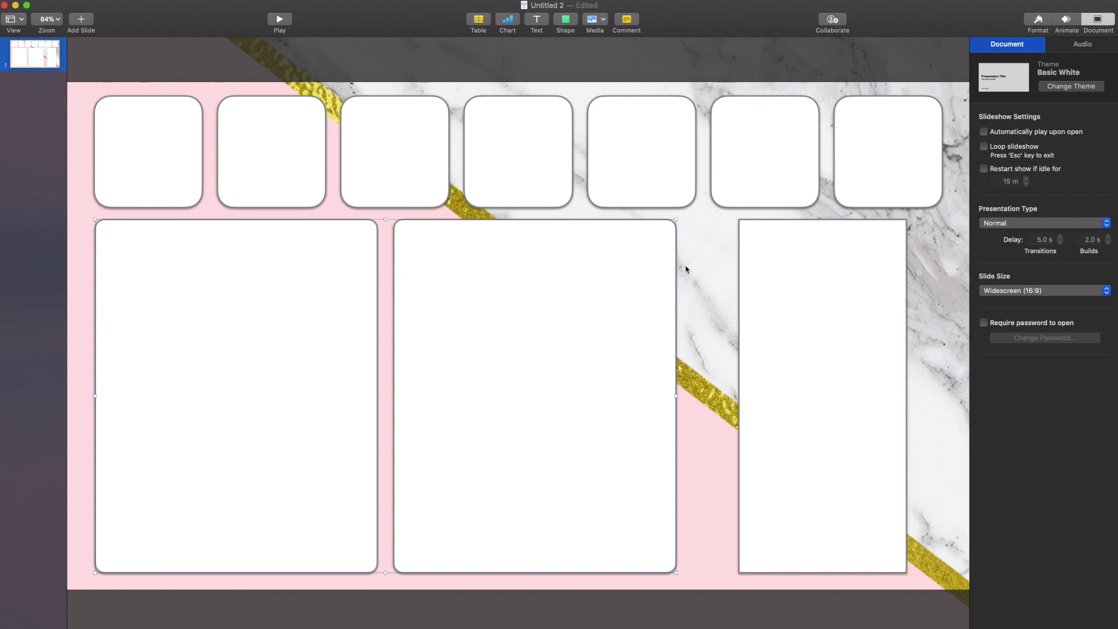
click(502, 625)
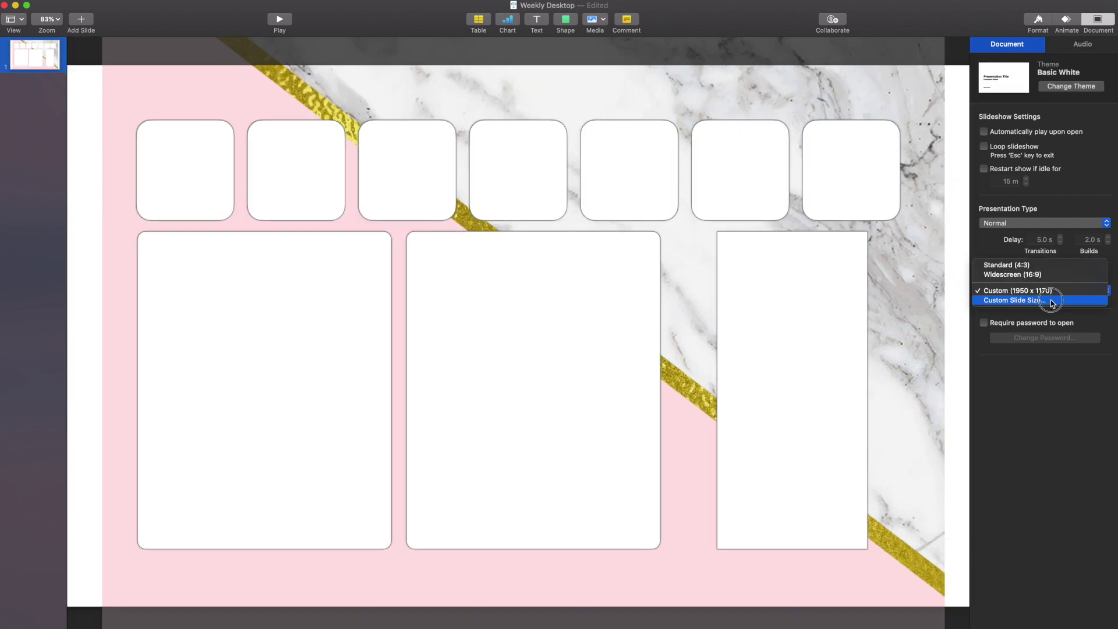
click(1050, 300)
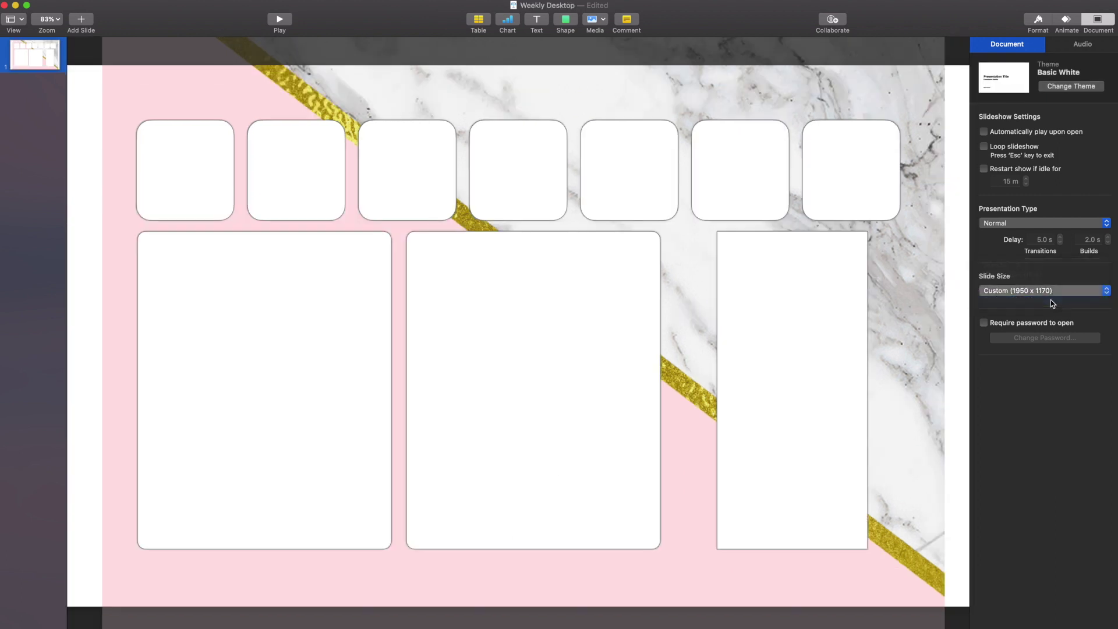
key(BackSpace)
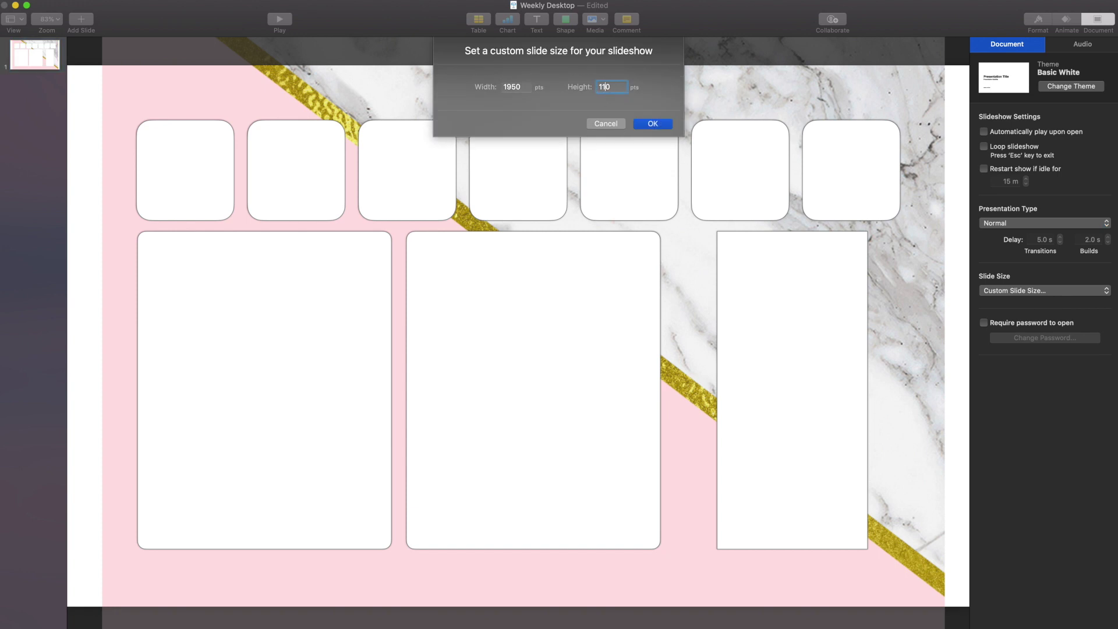
click(670, 126)
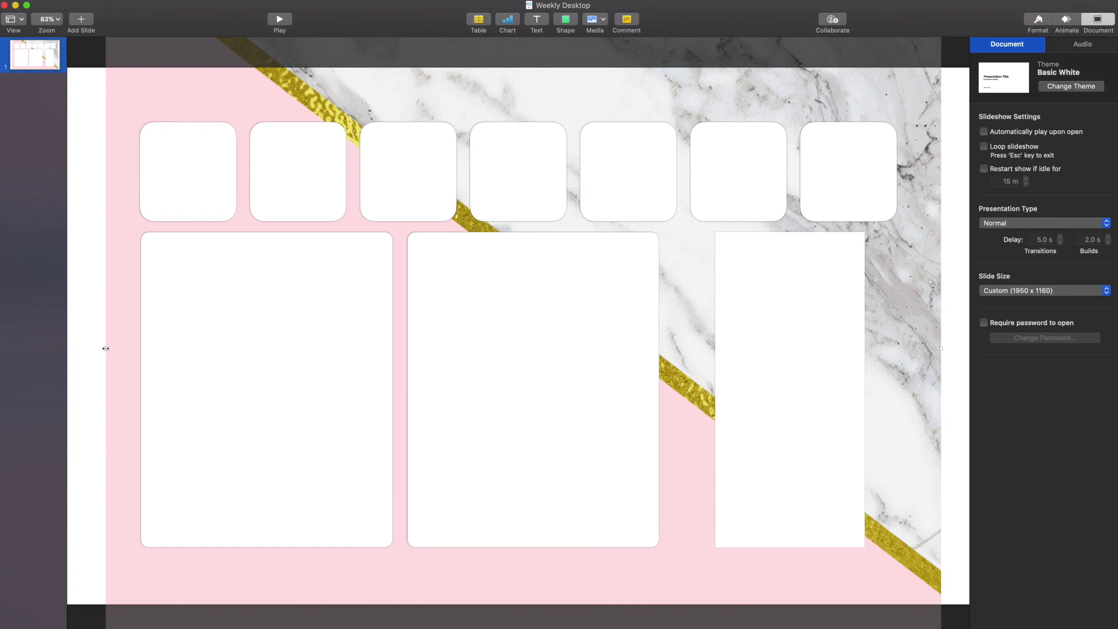
Stretch the marble background image out to both side edges of the slide.
drag(105, 349, 68, 347)
drag(941, 348, 971, 348)
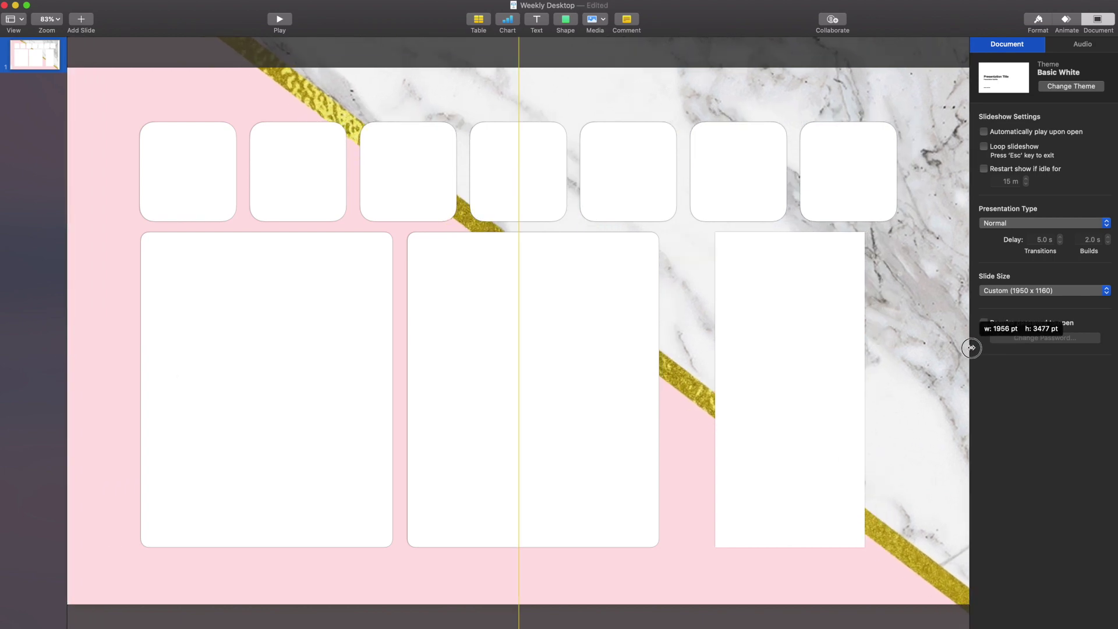
drag(971, 347, 971, 348)
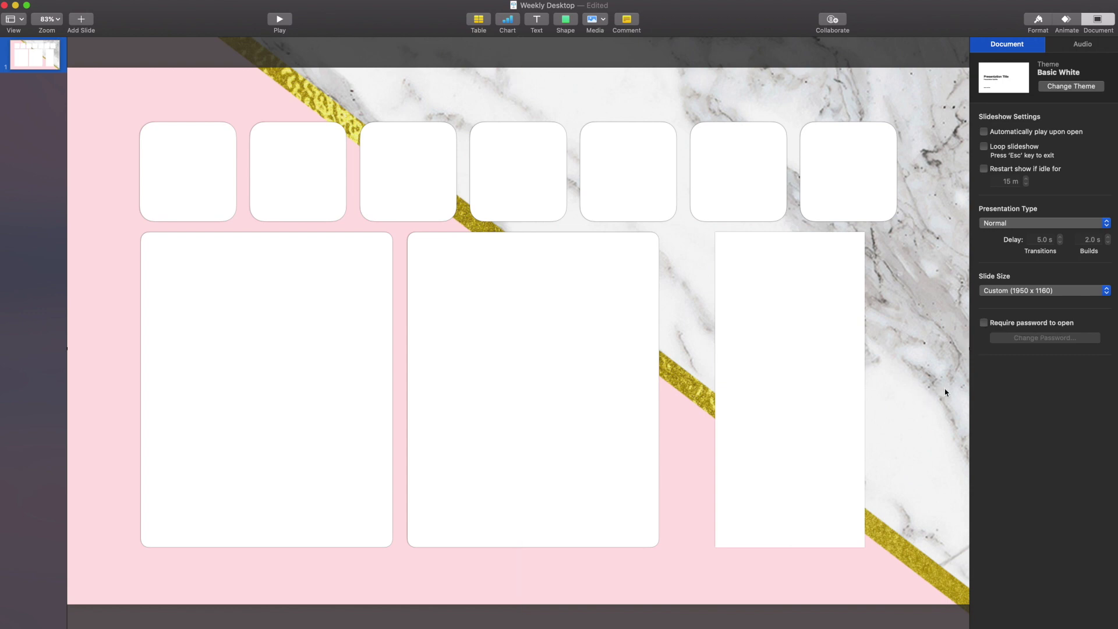
Lock the marble background and select all seven day boxes.
click(1037, 22)
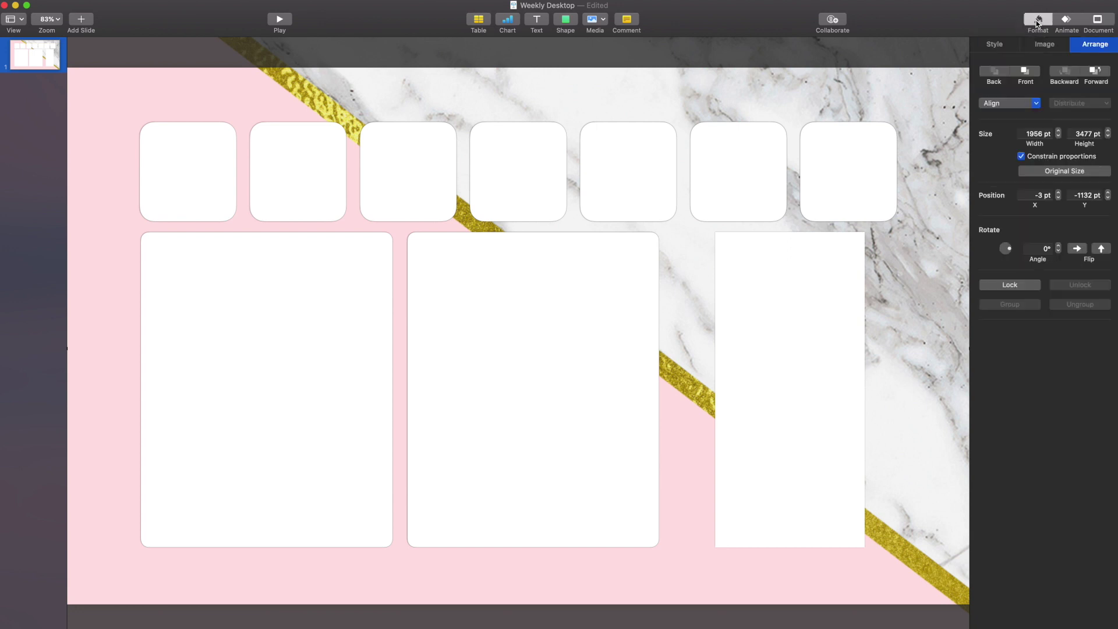
click(1025, 284)
click(878, 173)
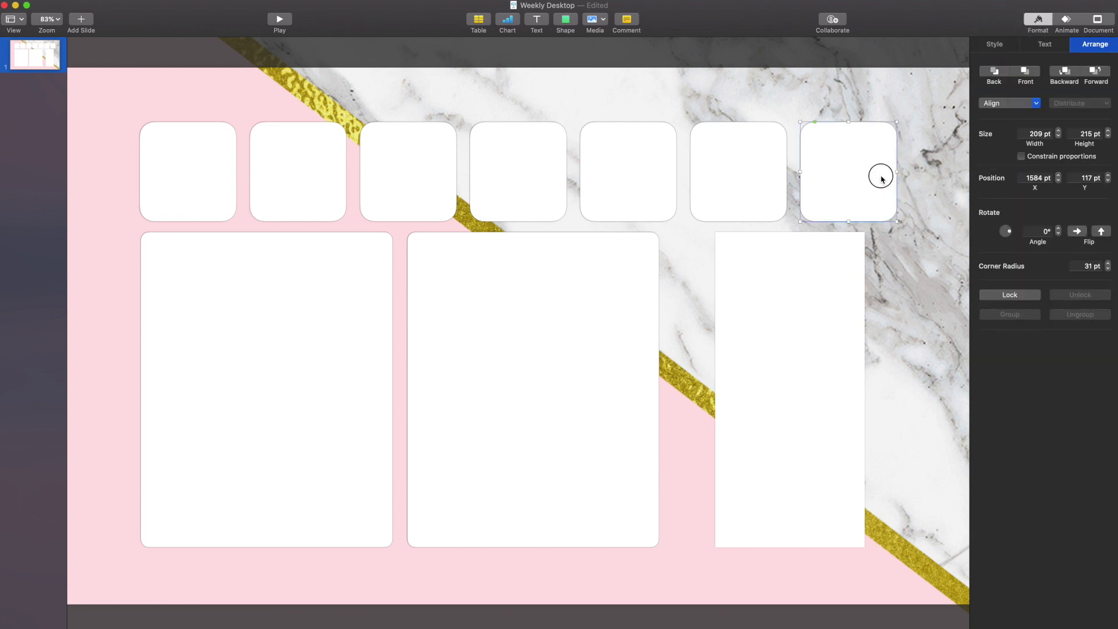
key(super+a)
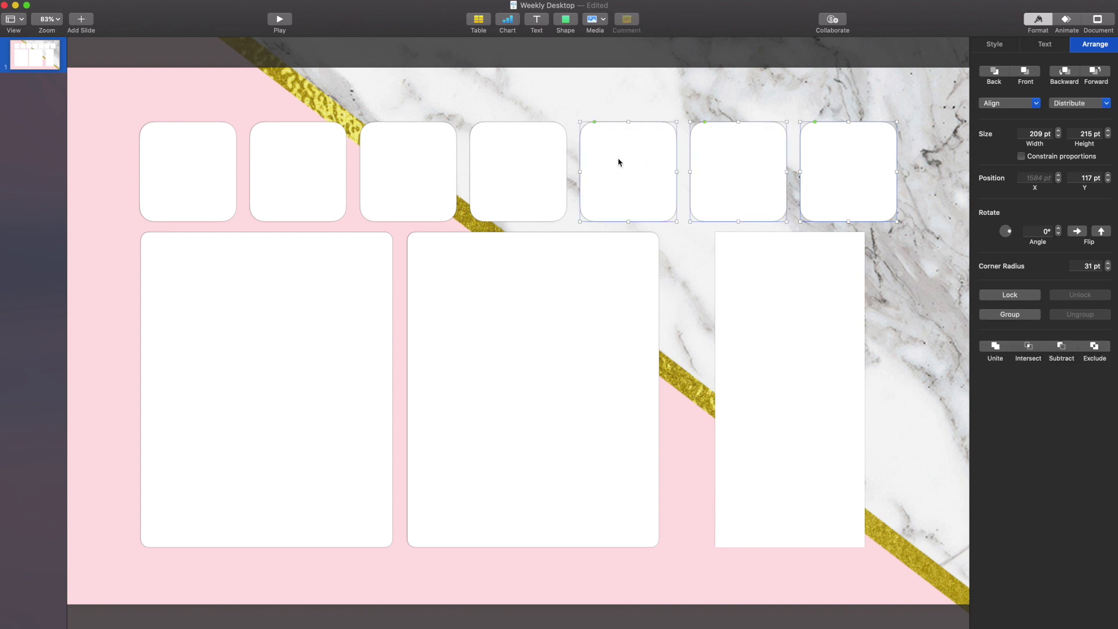
Group the day boxes, stretch them across the slide width, then ungroup them.
click(1010, 315)
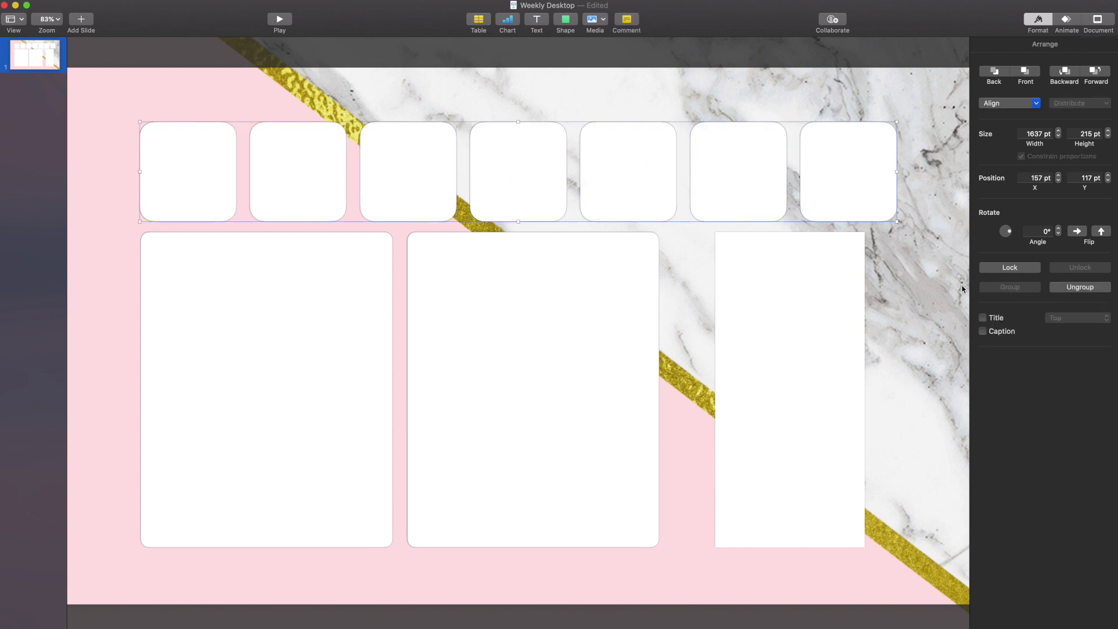
drag(896, 222, 906, 159)
click(908, 471)
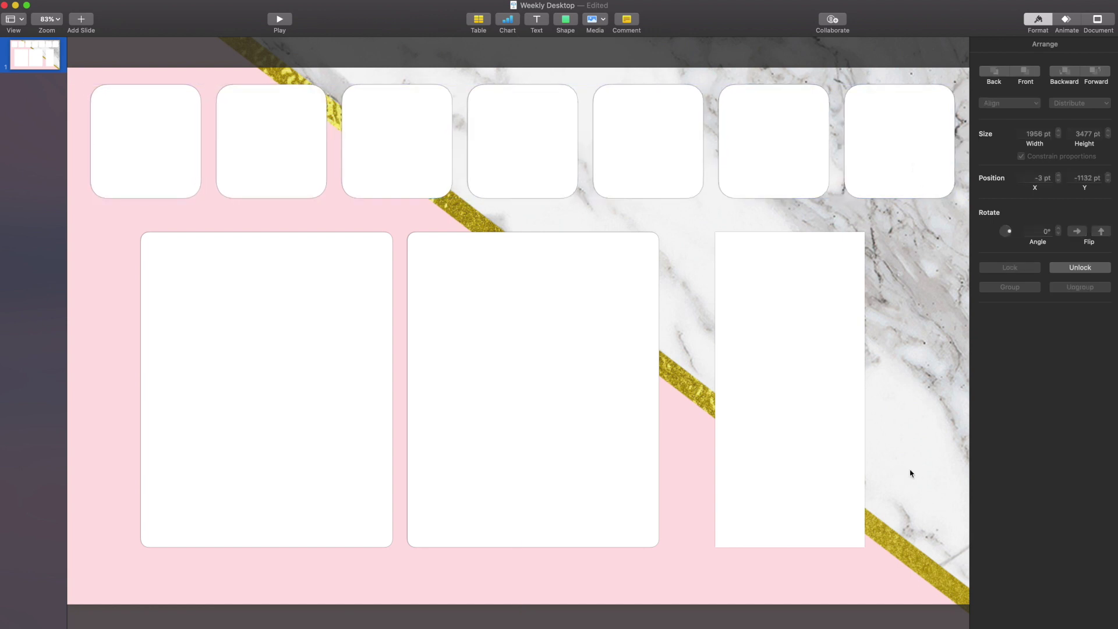
click(864, 115)
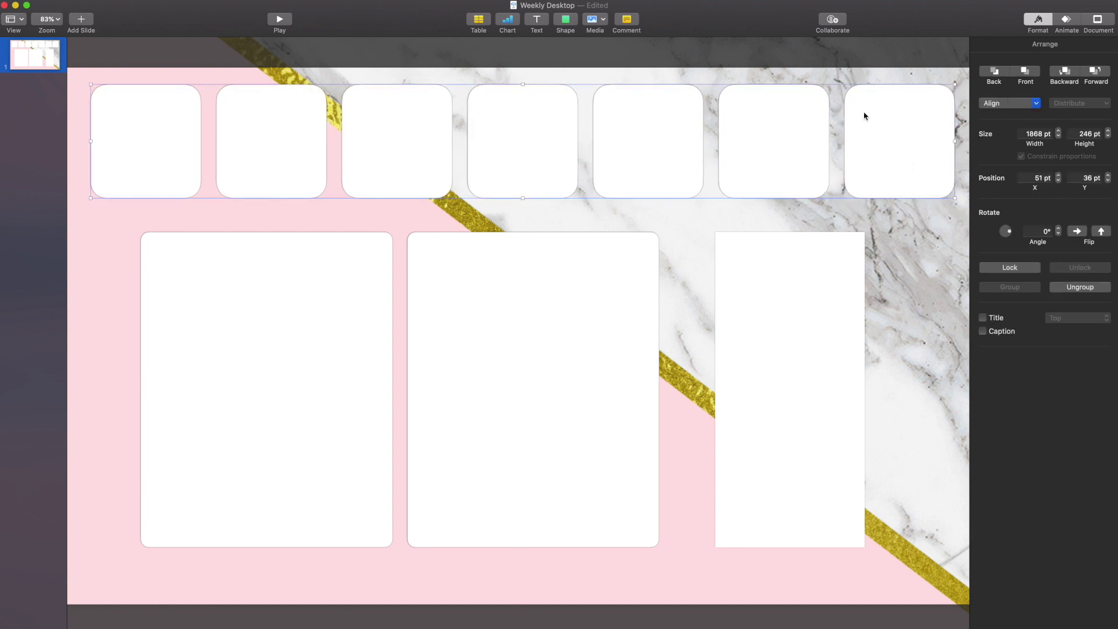
click(1080, 287)
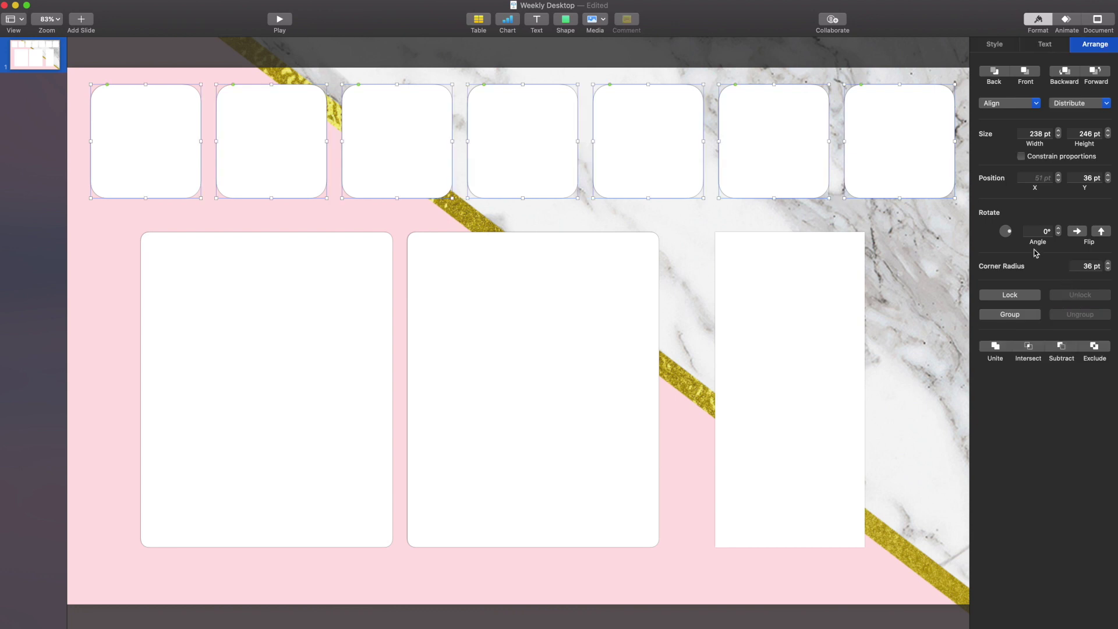
Thicken the day boxes' borders to 0.5 pt.
click(994, 45)
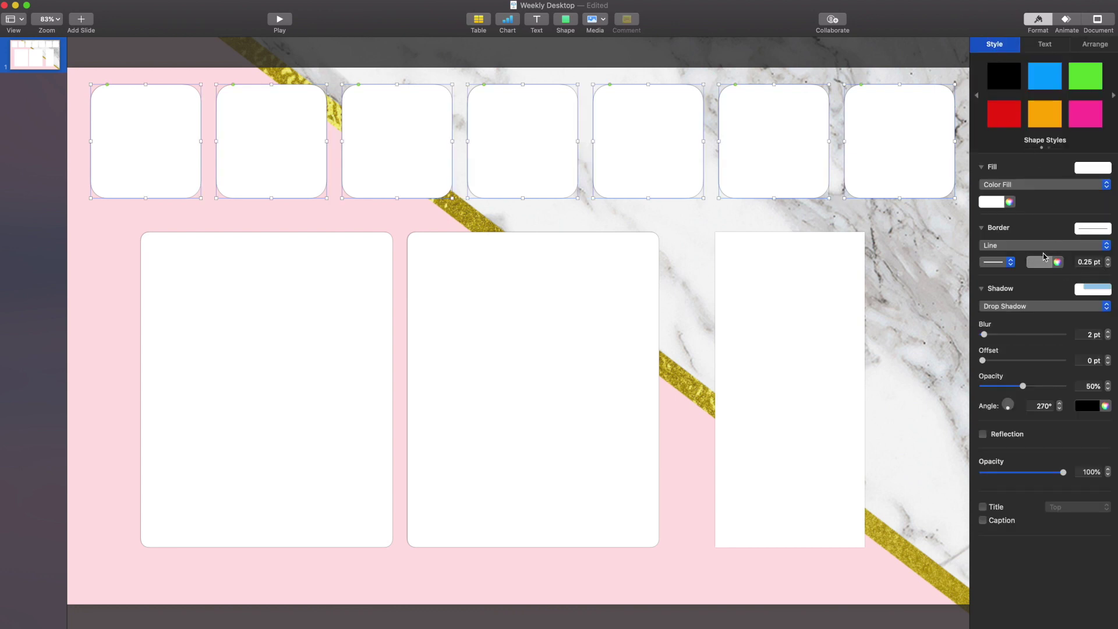
click(1109, 260)
click(997, 262)
click(904, 246)
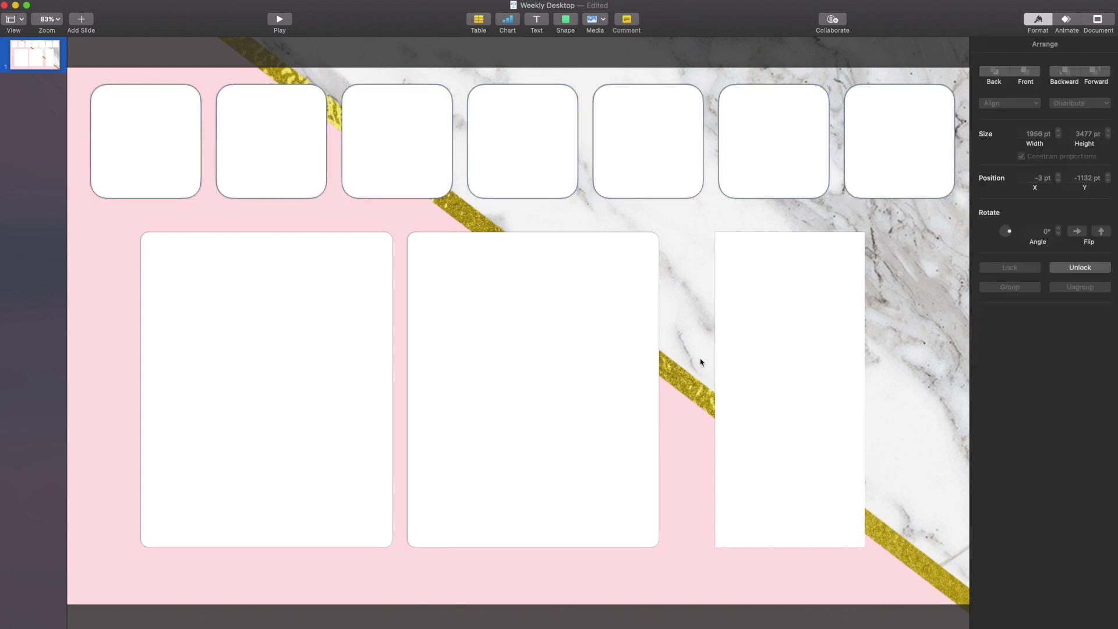
Ungroup the two large to-do boxes and give them 2 pt borders.
click(553, 347)
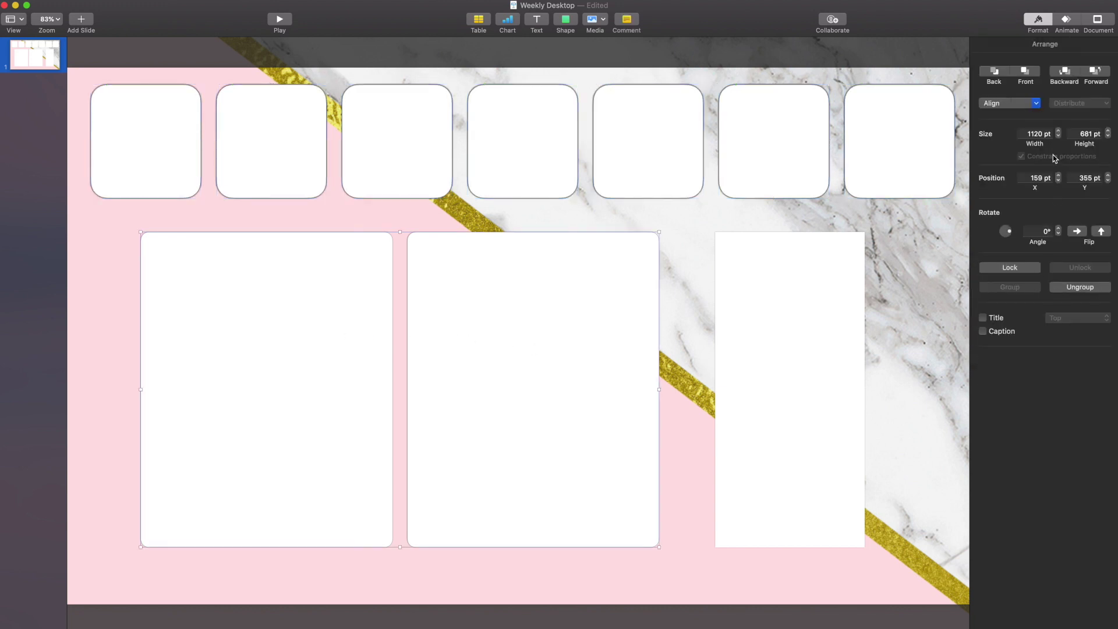
click(1080, 287)
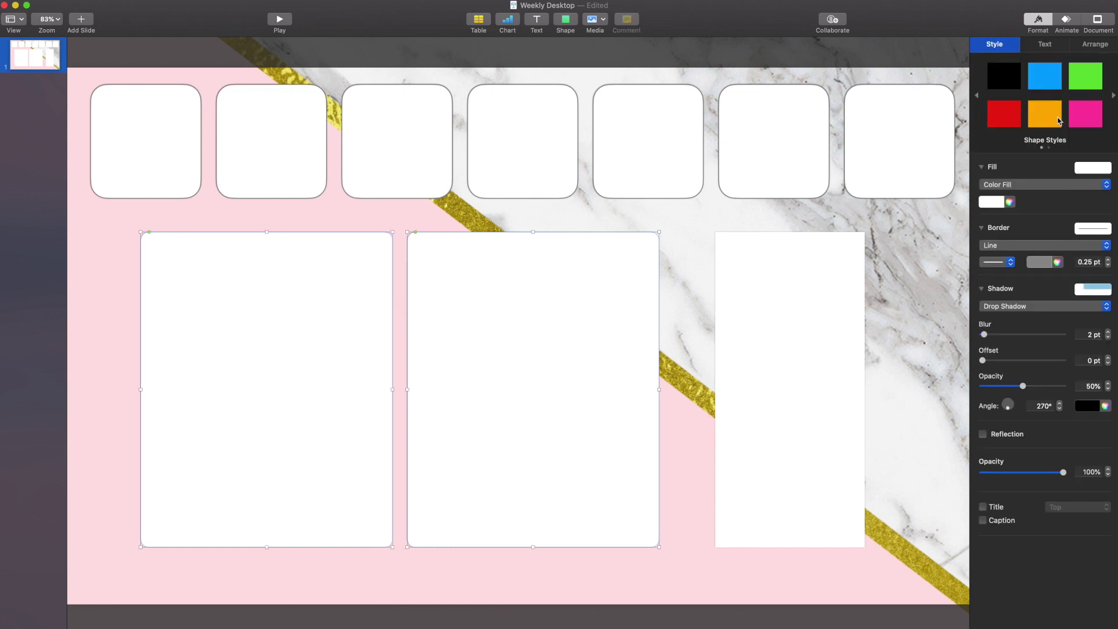
click(1107, 261)
click(1107, 260)
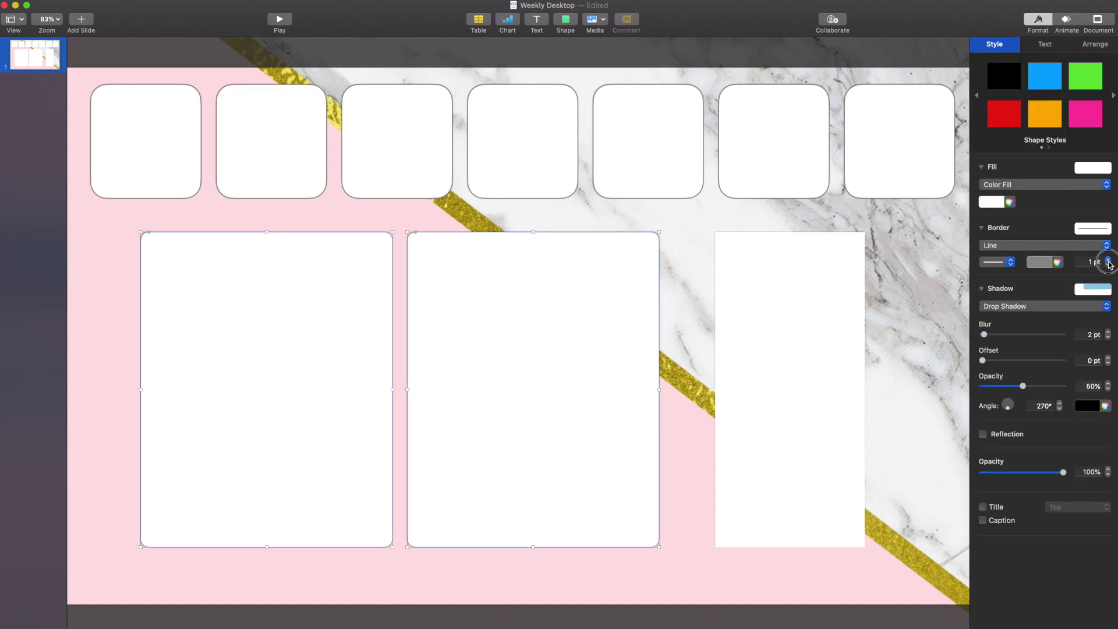
Enlarge the two to-do boxes to 1265 × 769 pt below the day row.
drag(587, 435, 551, 419)
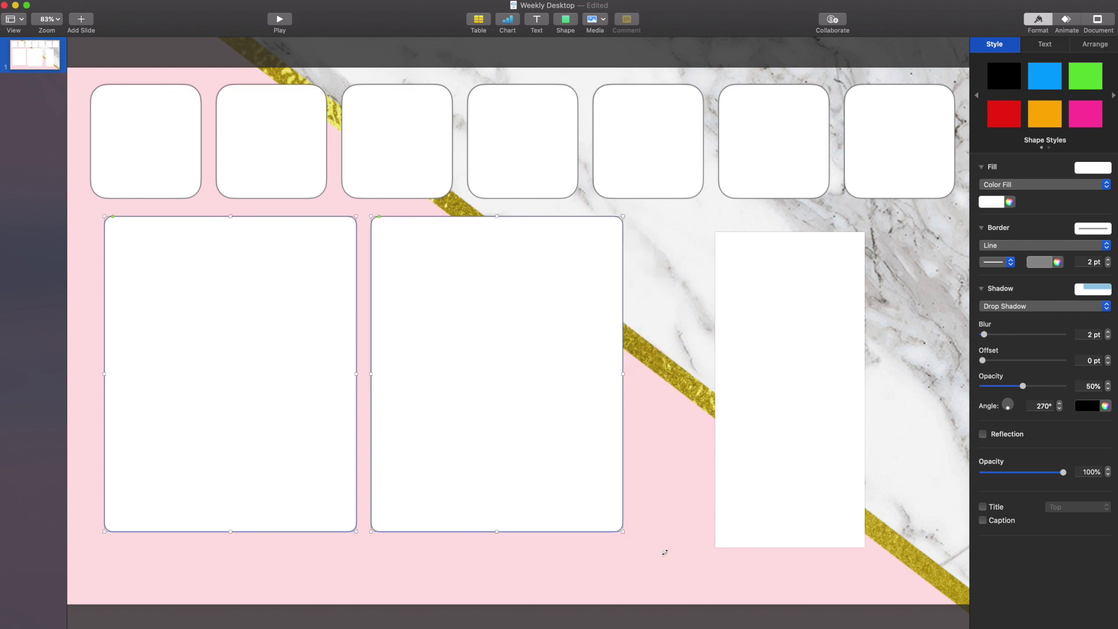
click(1095, 44)
drag(623, 531, 690, 572)
drag(606, 487, 595, 483)
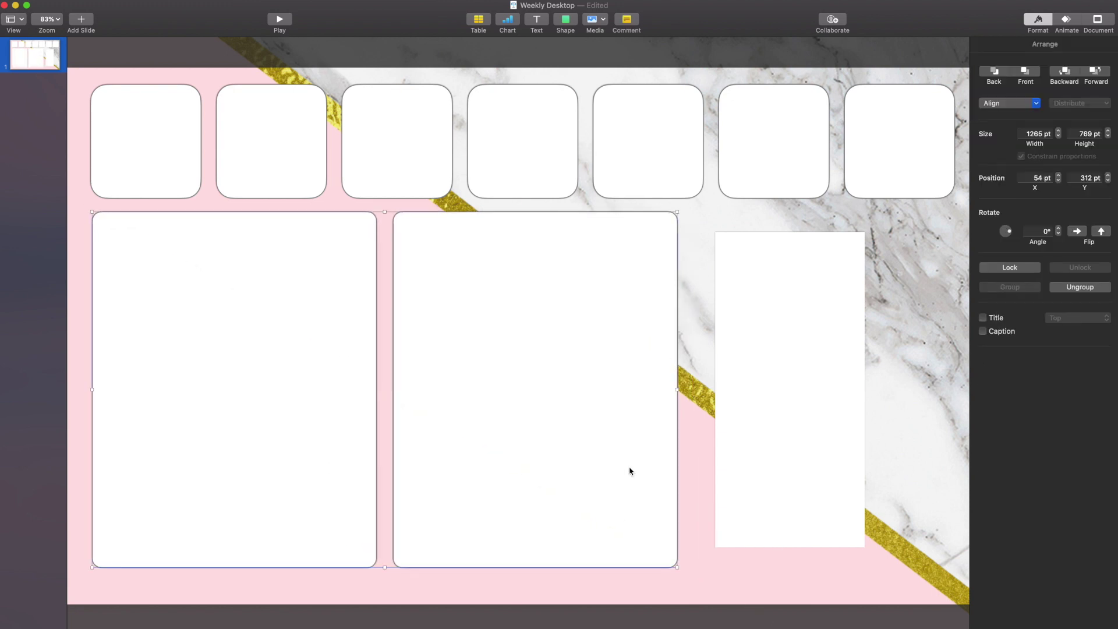
click(753, 440)
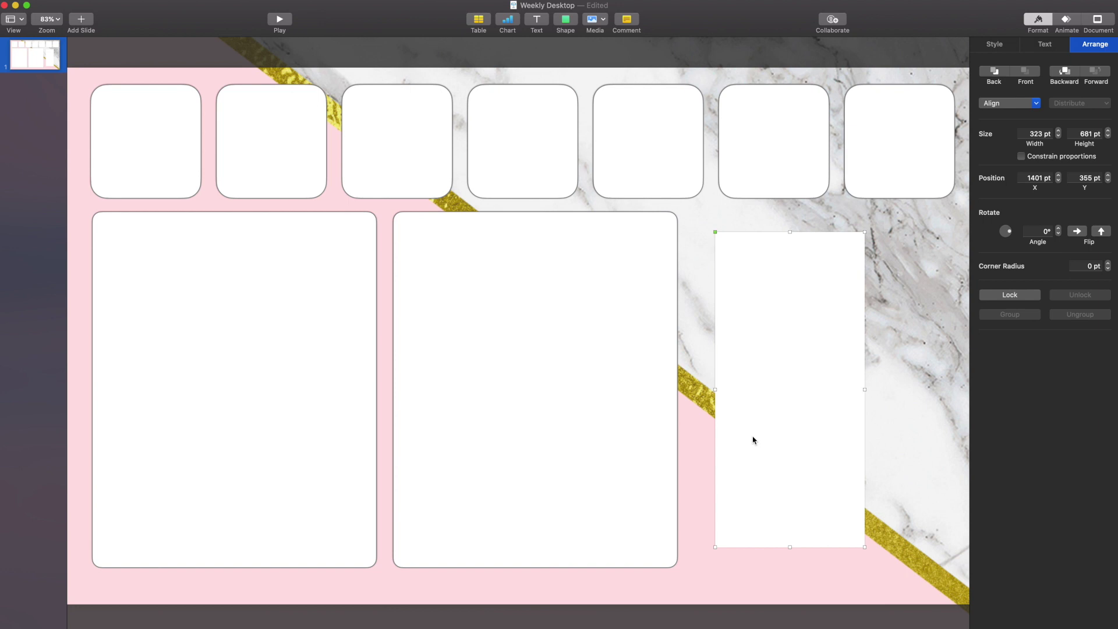
Resize the note sheet to 454 × 680 pt and tilt it 8.1° beside the to-do panels.
drag(753, 440, 737, 423)
drag(847, 531, 928, 569)
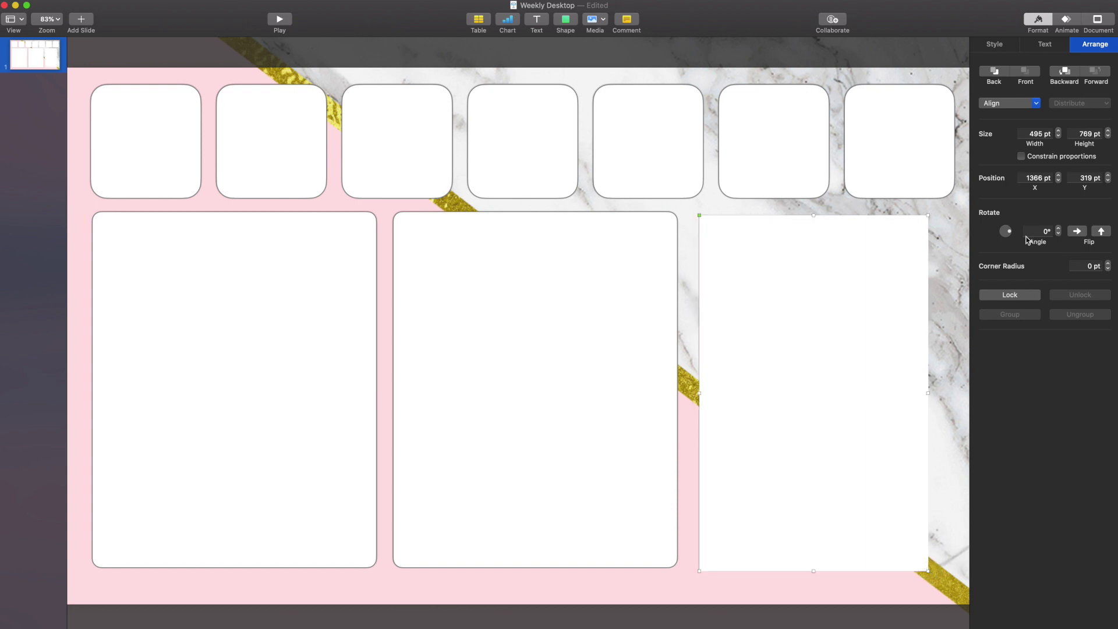
drag(1011, 235, 1012, 235)
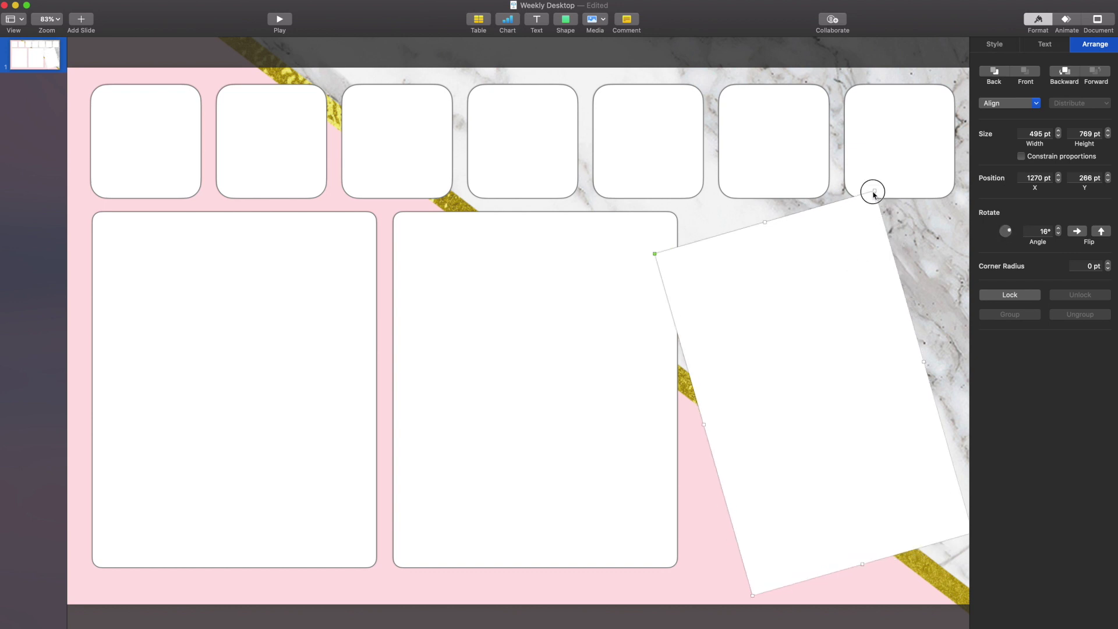
drag(872, 192, 858, 254)
drag(828, 302, 854, 269)
mouse_move(885, 227)
mouse_down()
mouse_move(903, 220)
mouse_move(895, 209)
mouse_up()
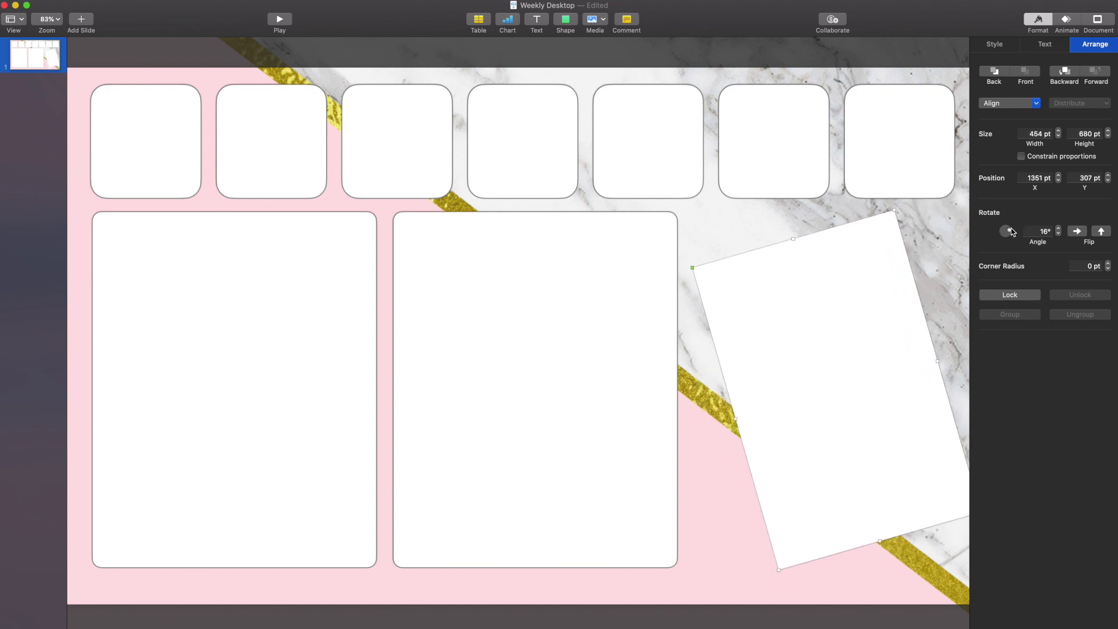
drag(1012, 232, 1011, 235)
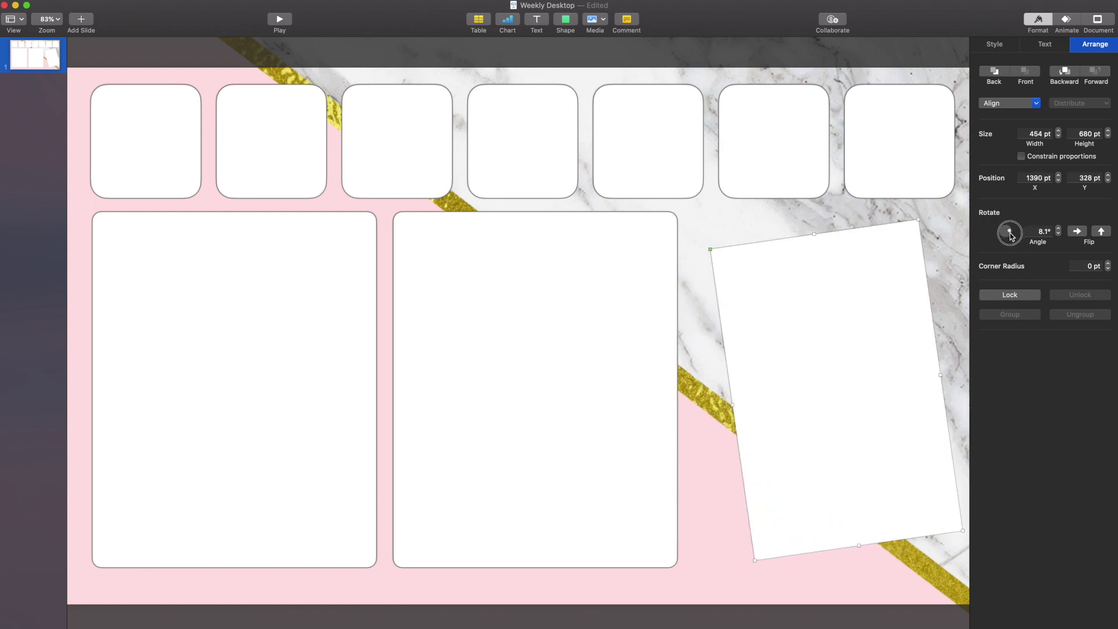
drag(874, 275, 855, 256)
drag(949, 519, 961, 566)
click(544, 430)
Add a text box reading 'Monday' and place it in the first day box.
shift+click(315, 344)
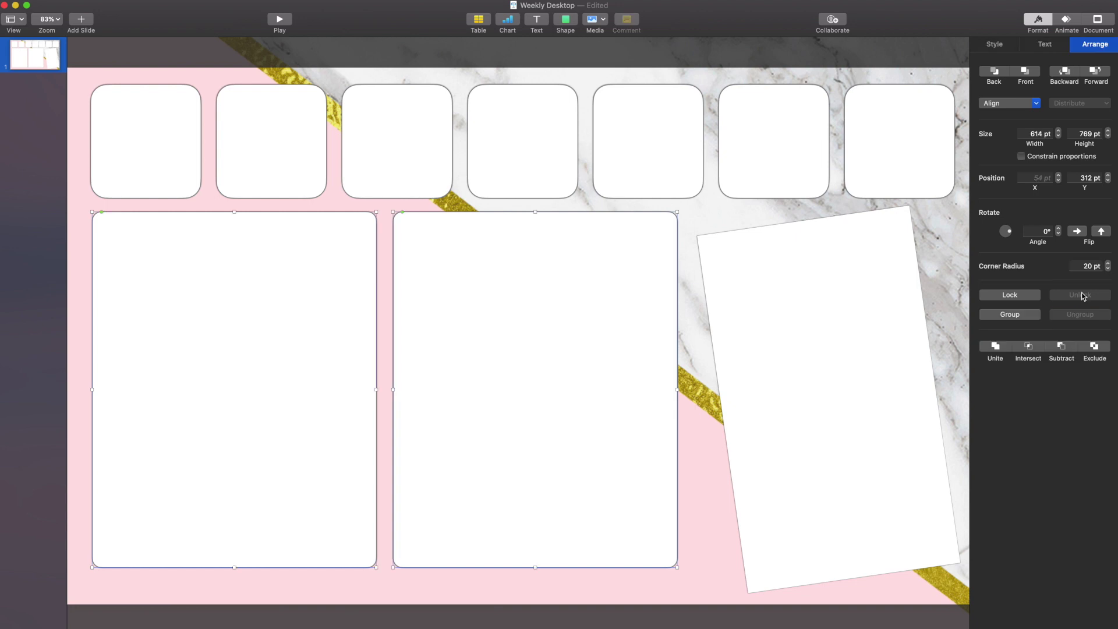
click(534, 22)
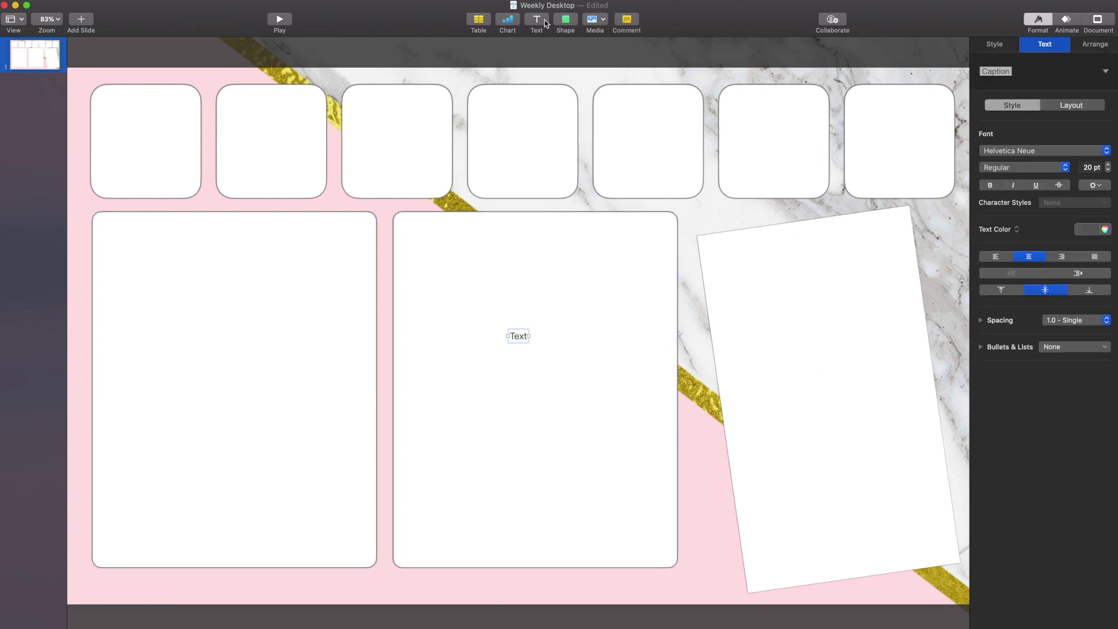
click(537, 21)
drag(526, 336, 541, 367)
key(Delete)
click(519, 335)
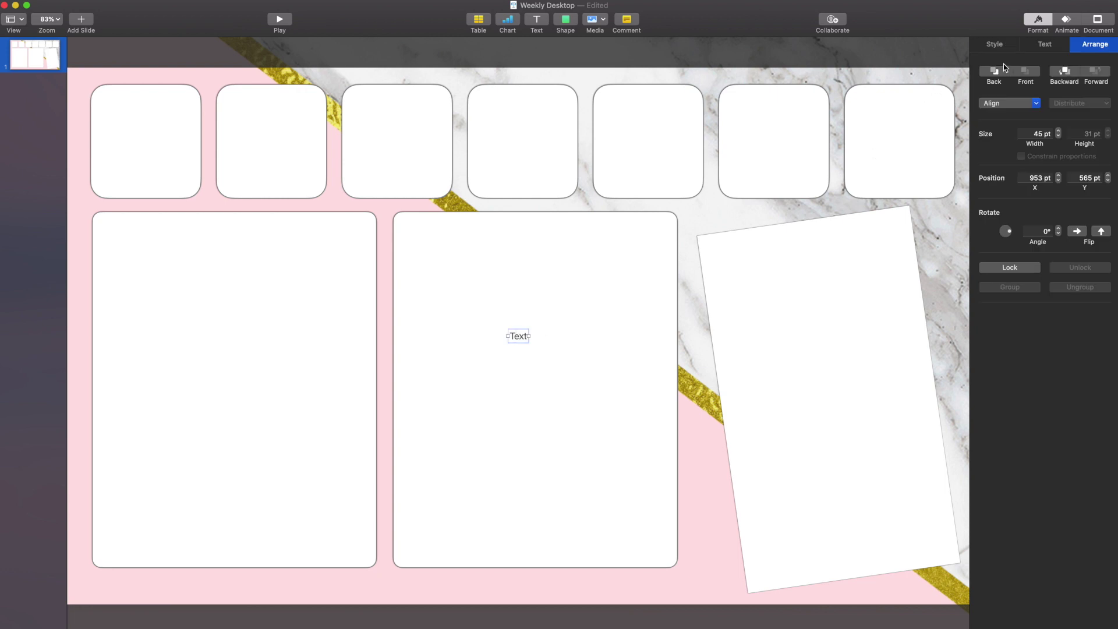
double_click(516, 336)
text(Monday)
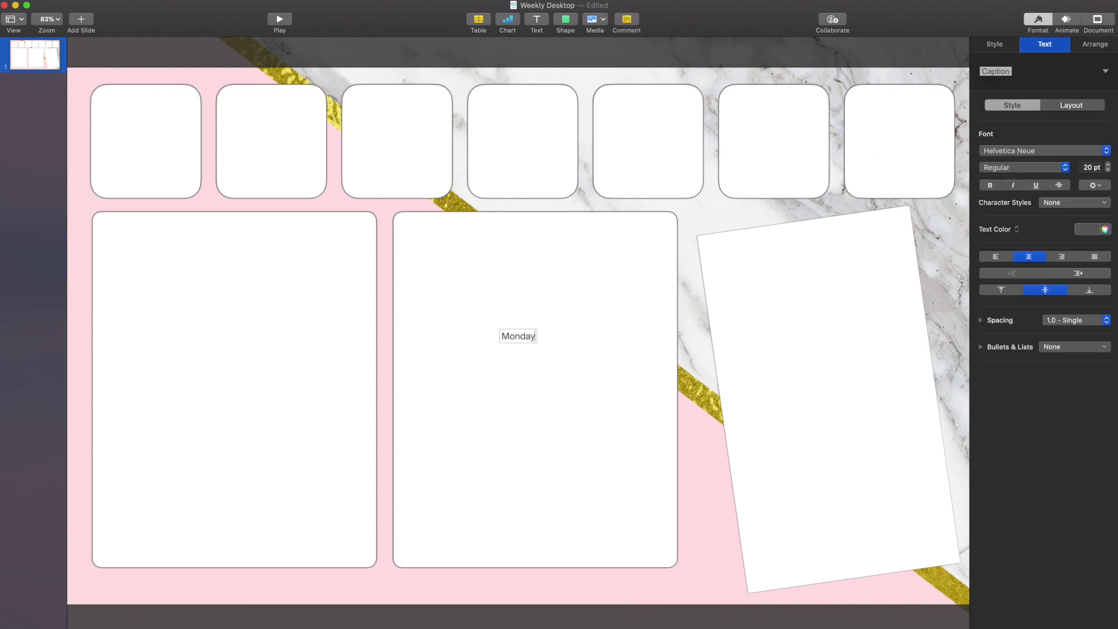
drag(522, 362, 149, 99)
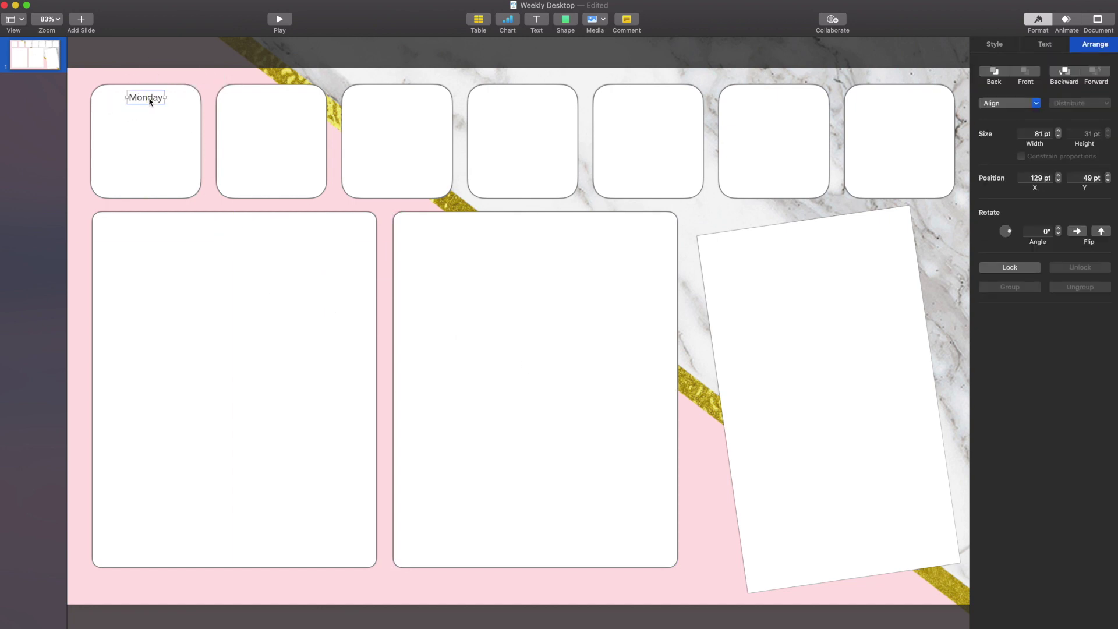
Color the Monday label brownish red.
double_click(149, 98)
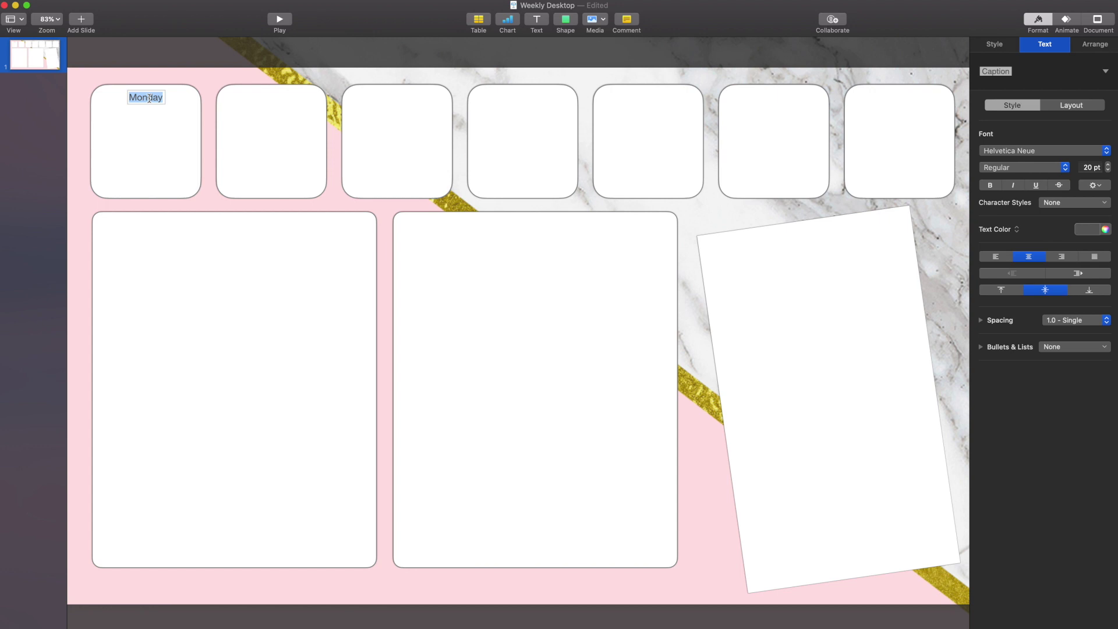
click(1105, 229)
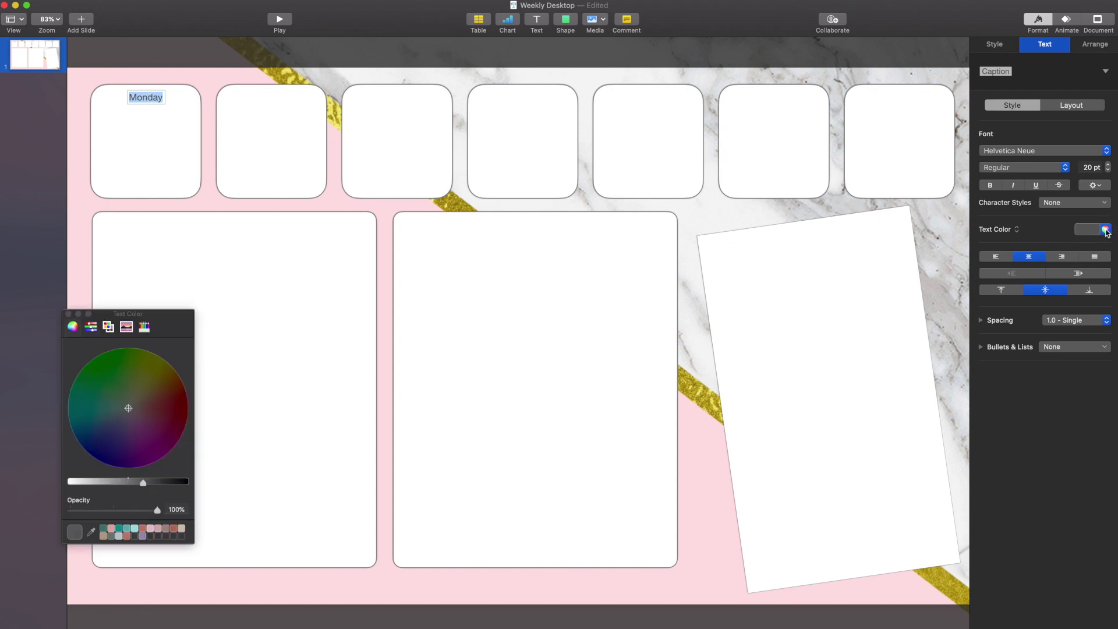
click(173, 529)
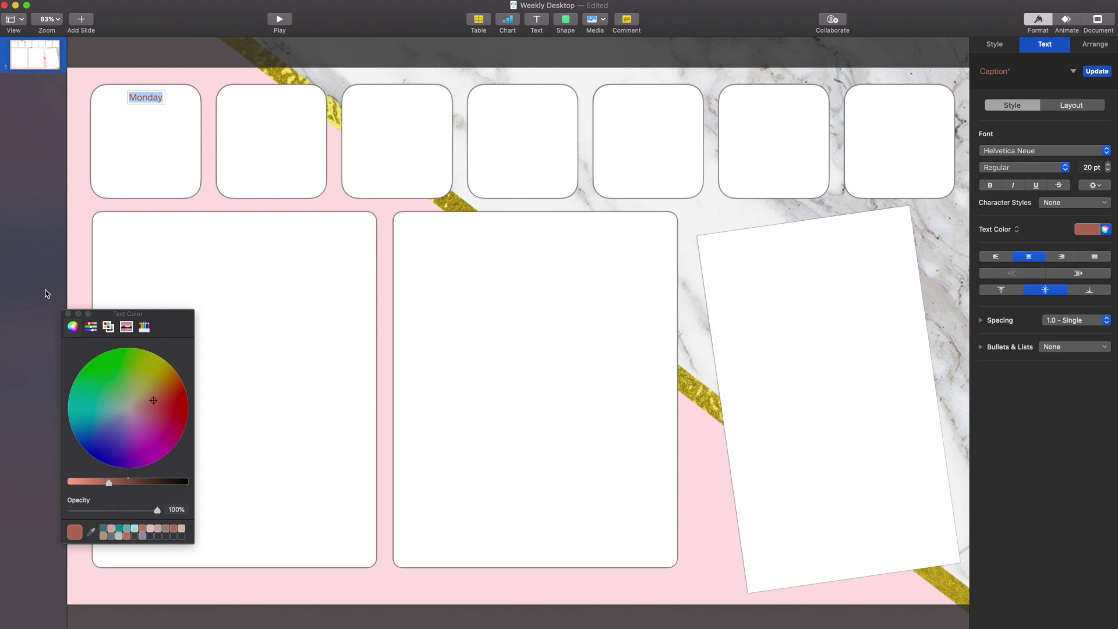
click(68, 313)
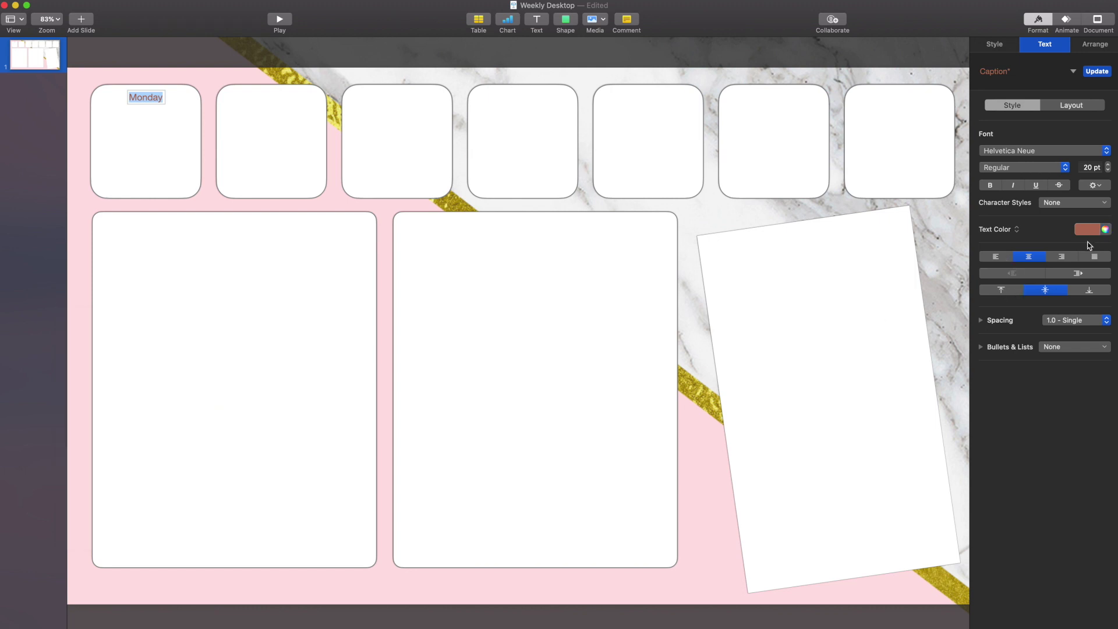
Set the Monday label in script lettering, SignPainter then Annamellia.
click(1029, 153)
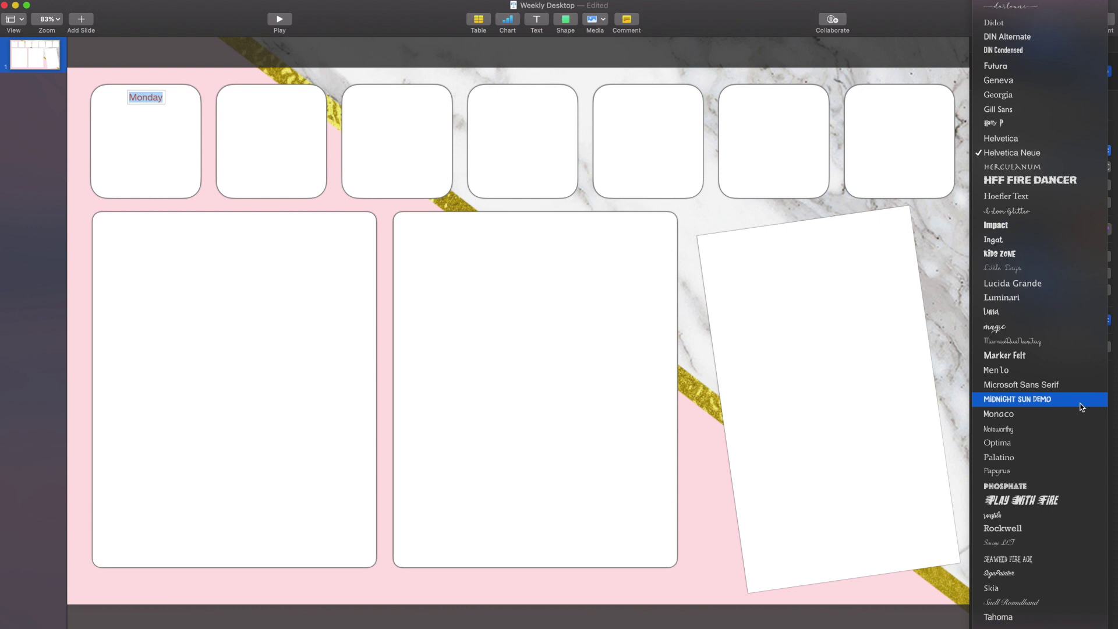
scroll(1081, 407, down, 3)
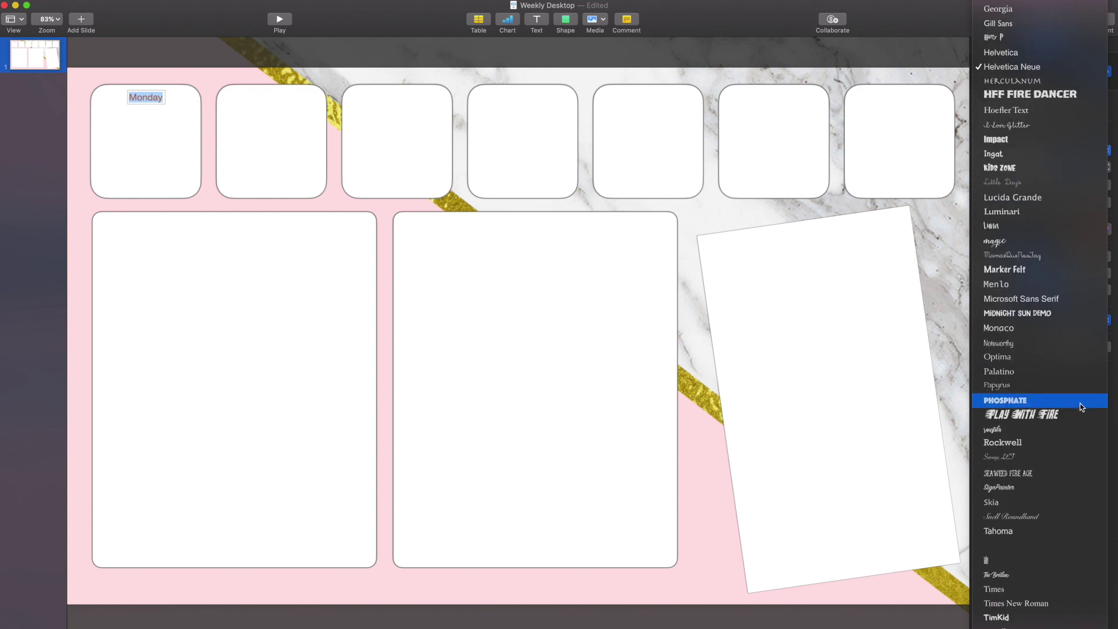
click(1060, 487)
click(165, 146)
click(141, 99)
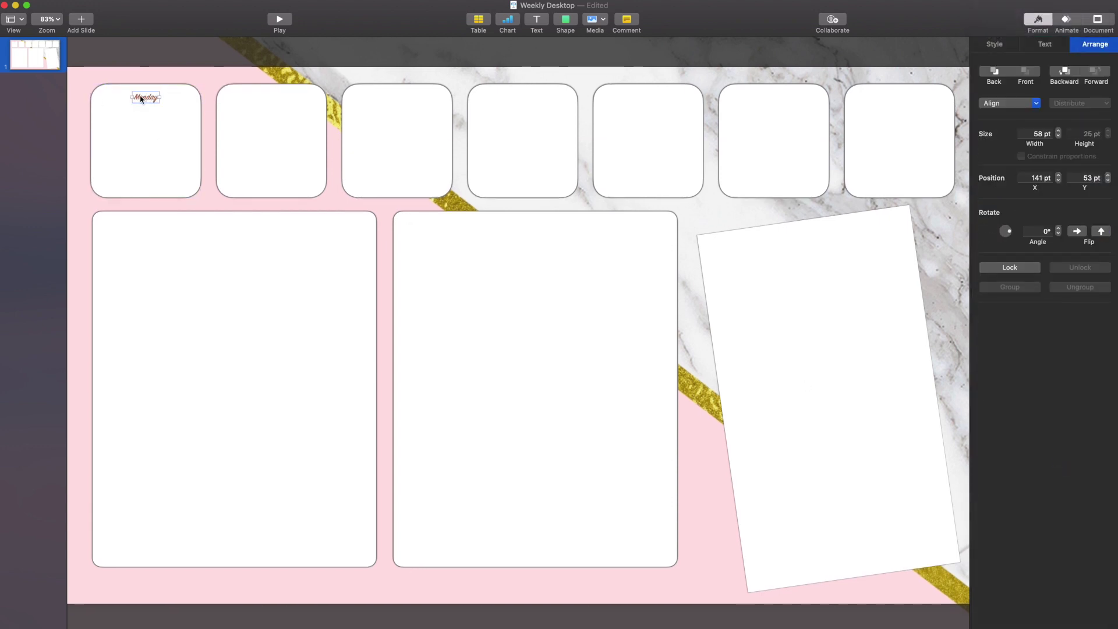
click(997, 45)
click(1044, 45)
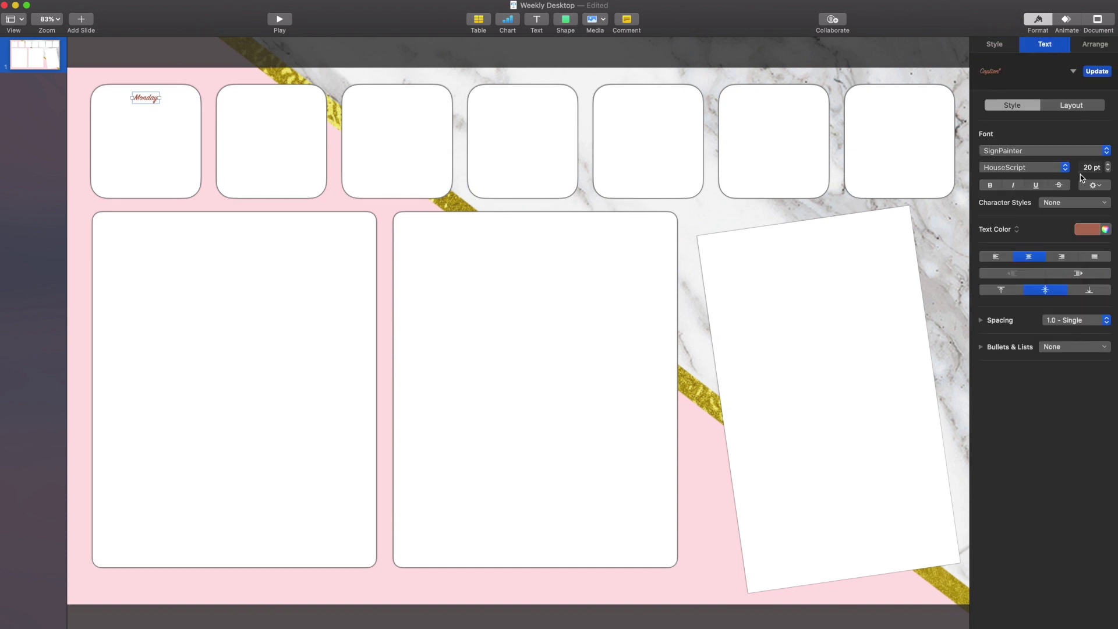
click(1063, 168)
click(1063, 167)
click(1067, 149)
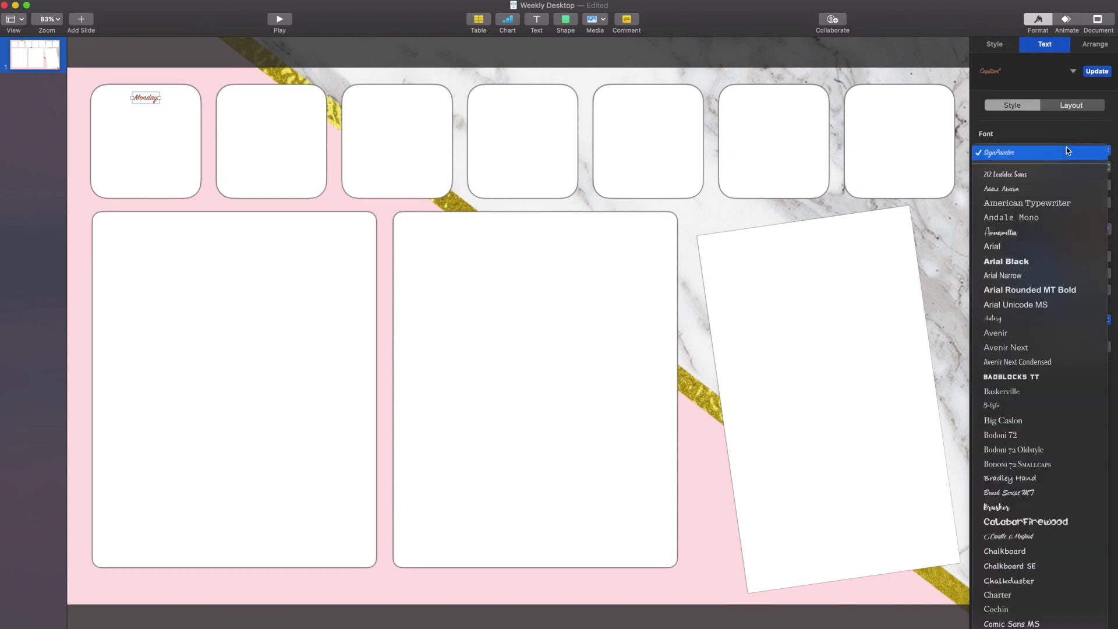
click(1054, 229)
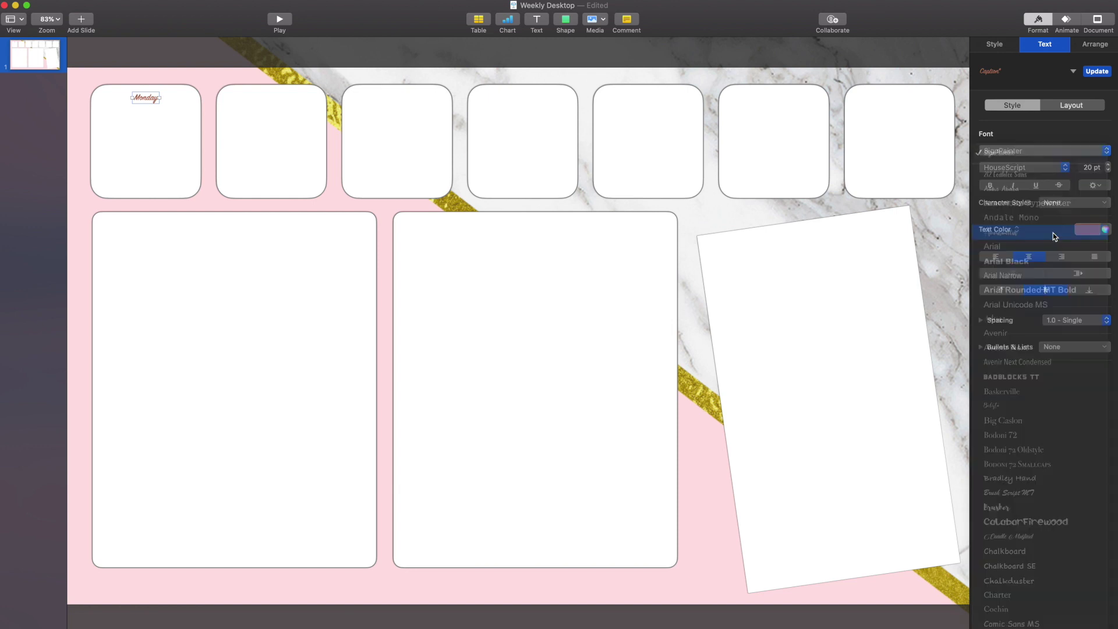
Enlarge the Monday label to 23 pt and copy it into the second box as Tuesday.
click(130, 111)
click(1108, 164)
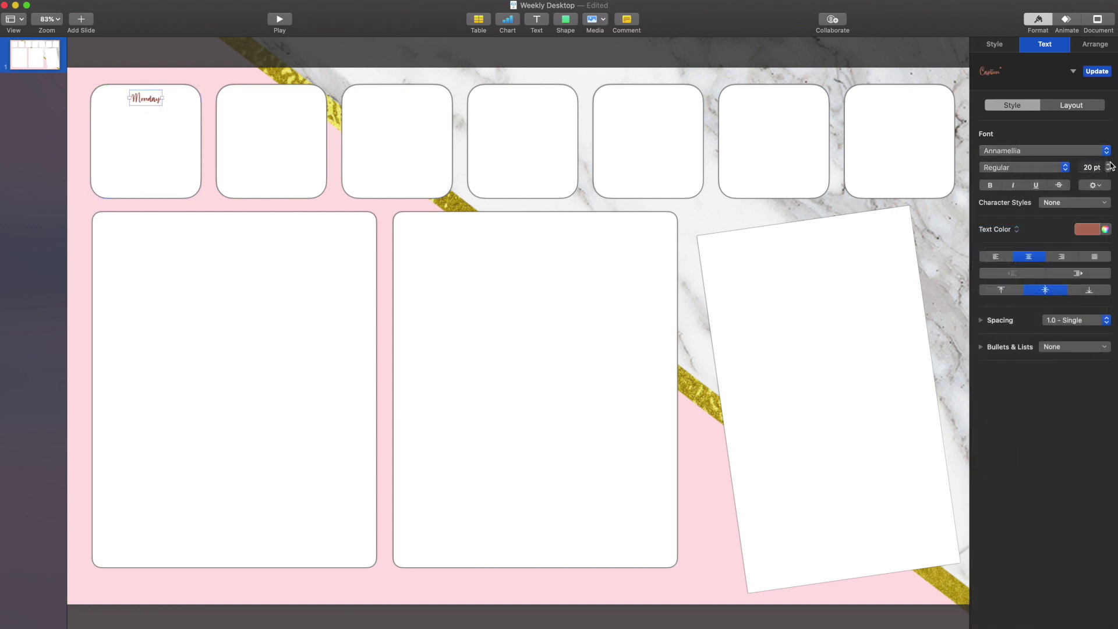
click(1108, 164)
click(1108, 164)
drag(150, 100, 271, 99)
double_click(272, 99)
text(Tuesday)
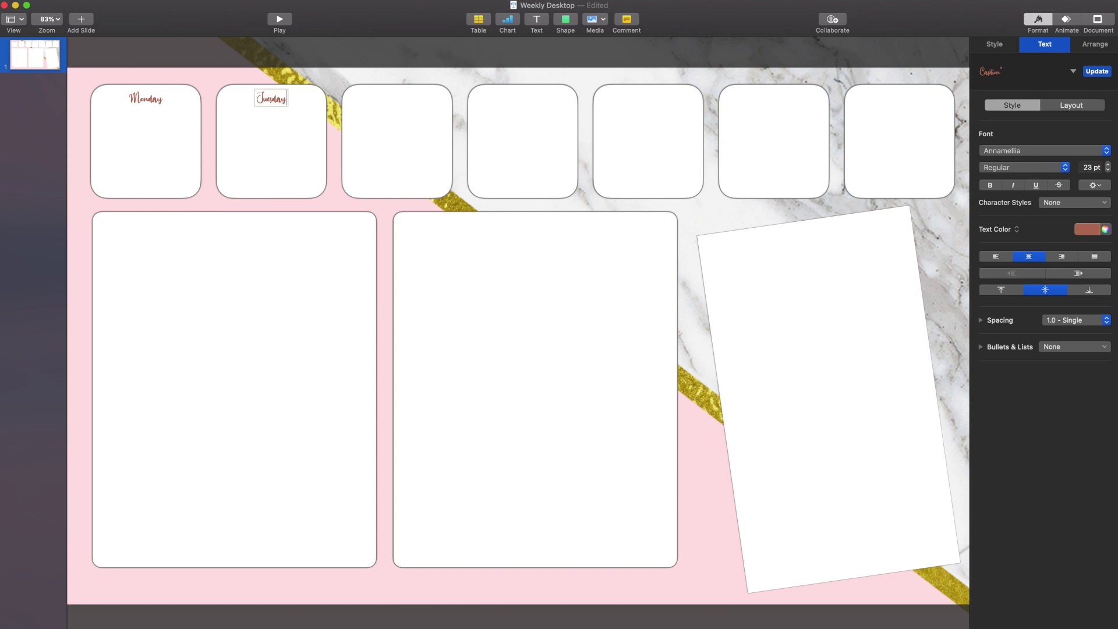
Duplicate the Monday label into the next boxes, relabelling them Wednesday and Thursday.
click(146, 99)
key(super+d)
key(super+d)
key(super+d)
key(super+d)
drag(169, 119, 899, 99)
double_click(397, 99)
text(Wednesday)
double_click(522, 99)
text(Thursday)
Relabel the remaining day boxes Friday, Saturday and Sunday.
double_click(648, 99)
text(Friday)
double_click(773, 99)
text(Saturday)
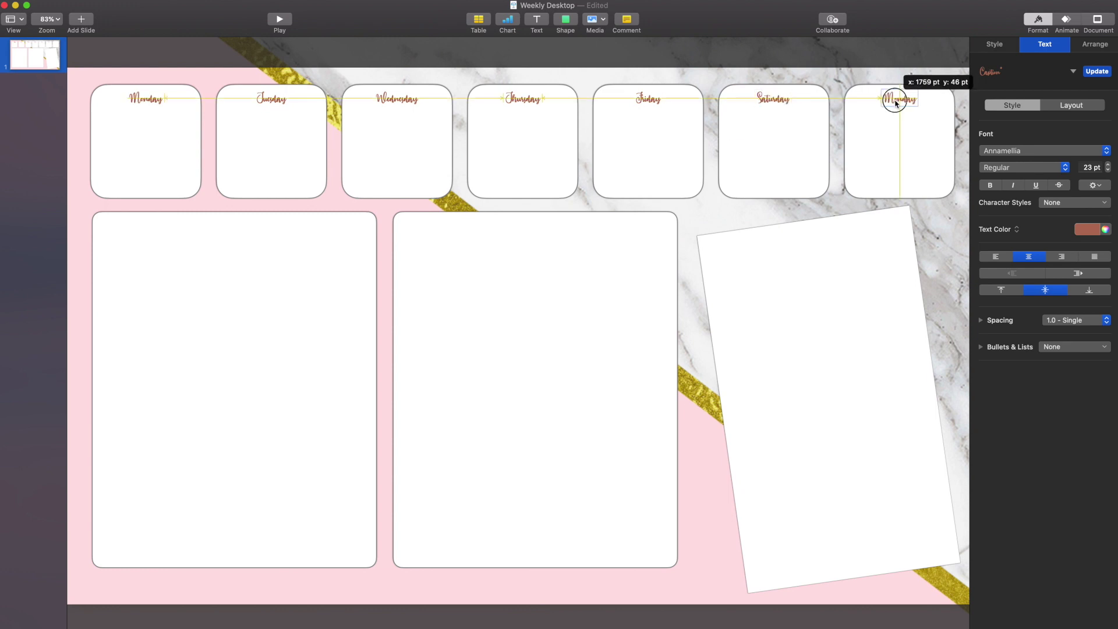
double_click(899, 99)
text(Sunday)
Line up the Tuesday and Thursday labels and copy Monday into the large left box.
click(773, 99)
drag(522, 99, 518, 99)
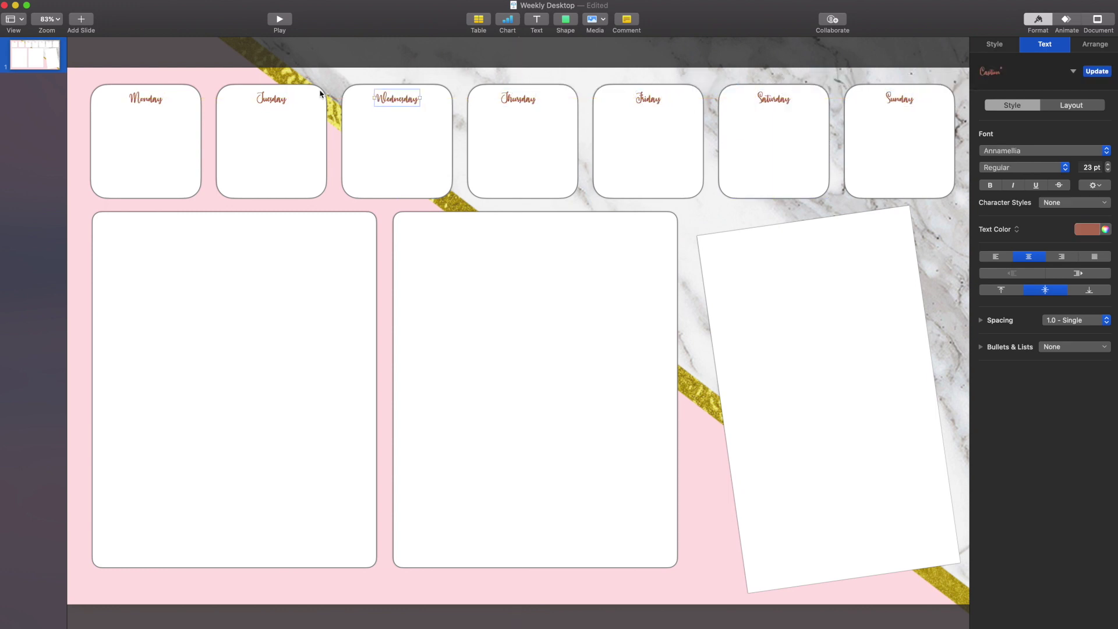
drag(272, 99, 269, 99)
click(293, 374)
click(134, 100)
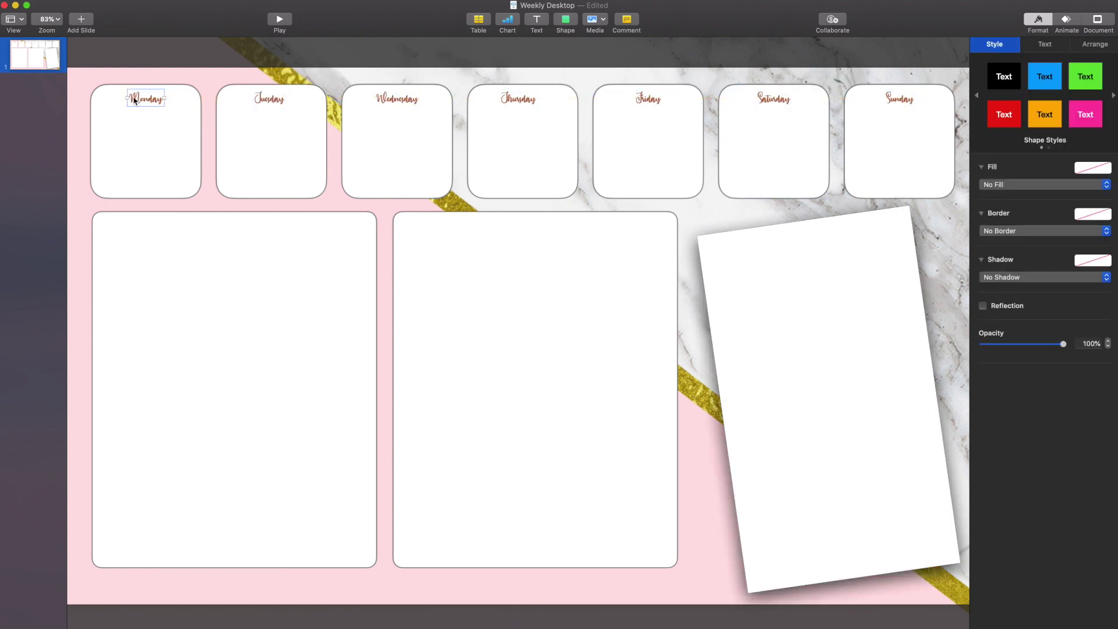
drag(135, 100, 229, 237)
Retitle the copied label 'Work To Do' and copy it into the right box as 'Home To Do'.
double_click(227, 234)
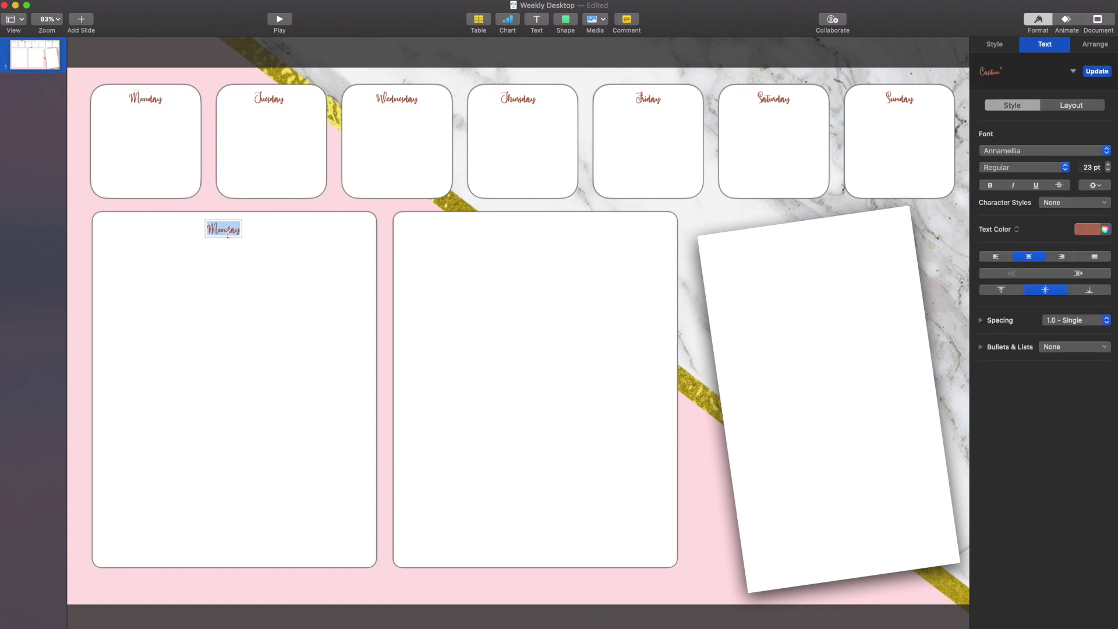
text(Work To Do)
key(Escape)
drag(223, 229, 527, 229)
double_click(526, 229)
text(Ho)
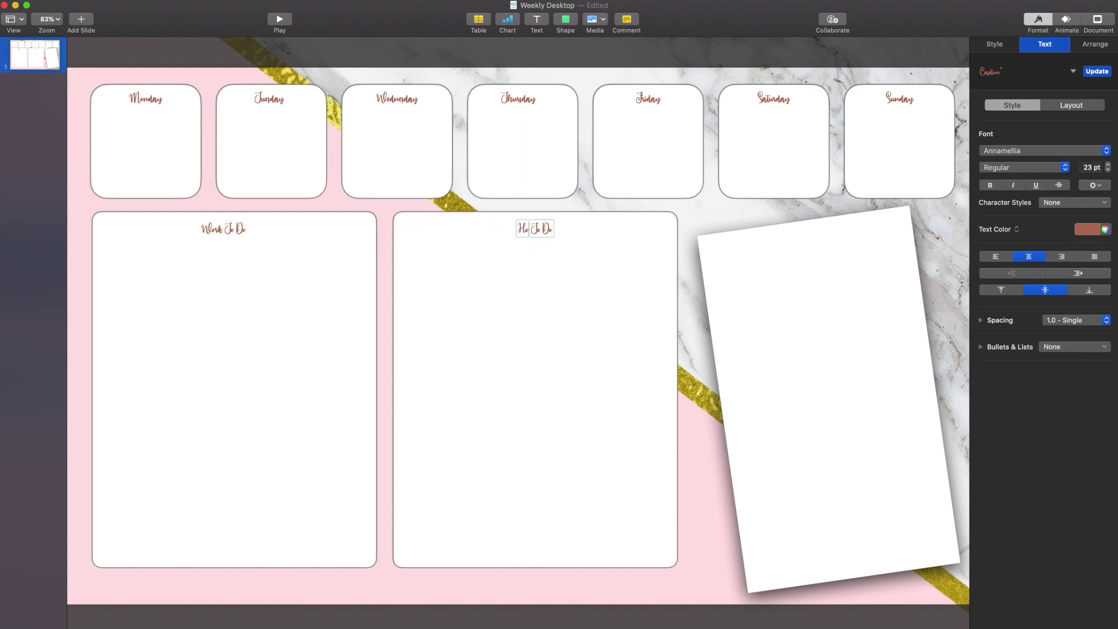
text(me)
key(Escape)
Increase both To Do titles to 45 pt.
shift+click(225, 233)
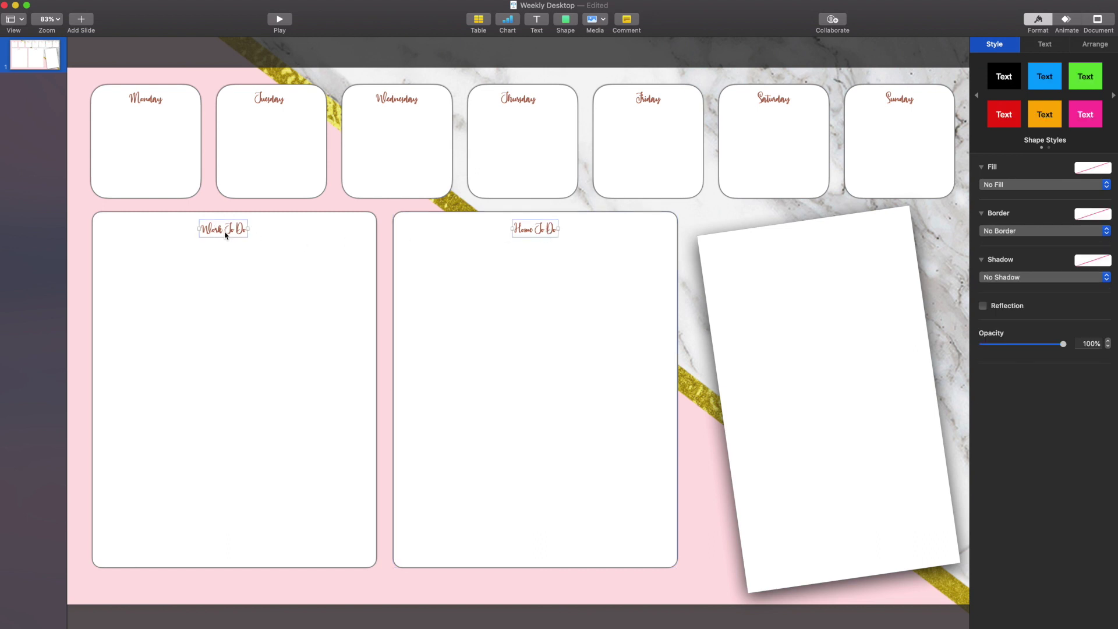
click(1044, 44)
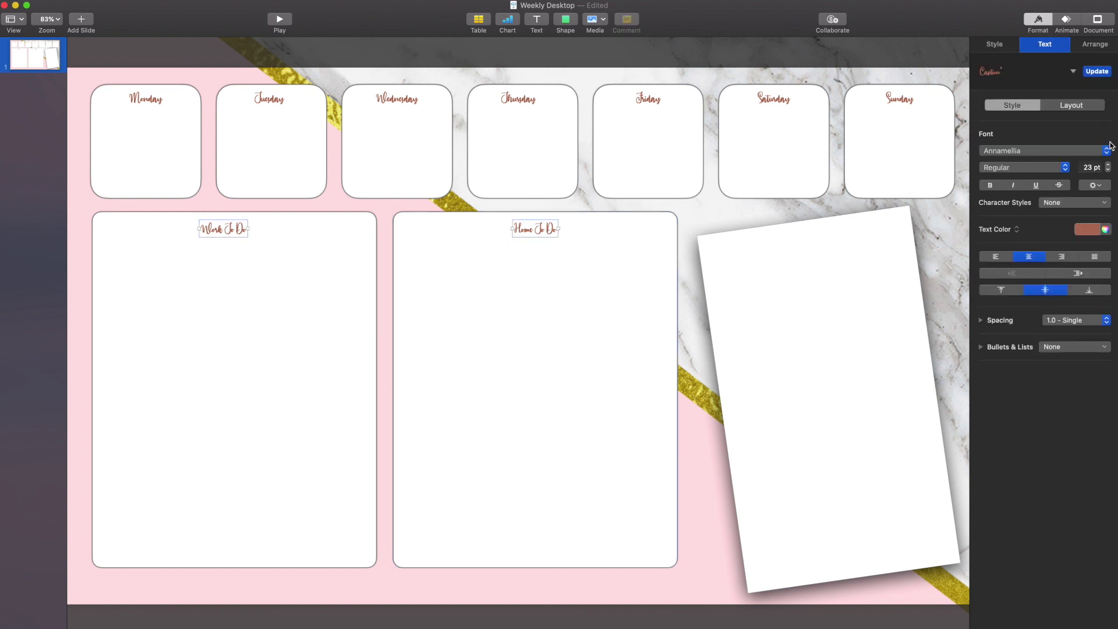
click(1109, 165)
click(1109, 165)
click(1108, 164)
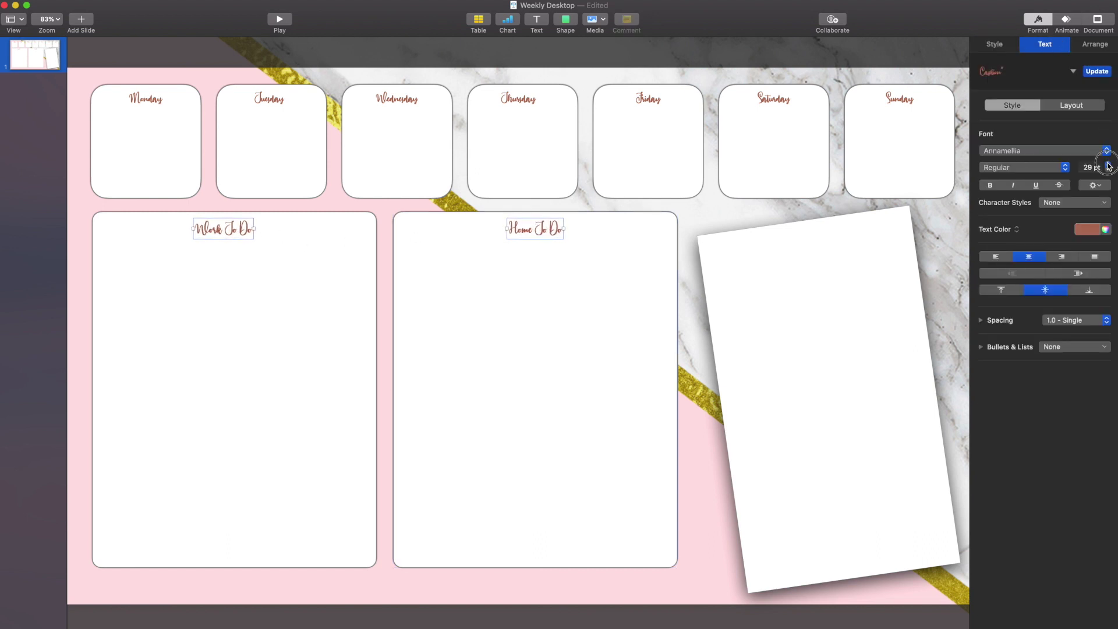
click(1109, 164)
click(1108, 165)
click(1108, 165)
click(1109, 165)
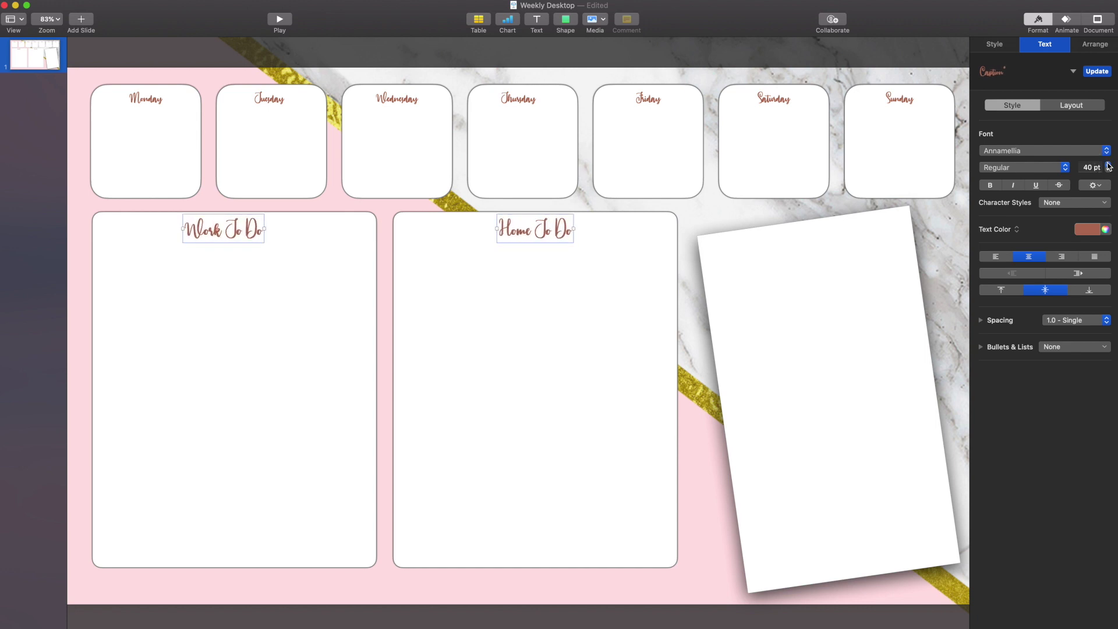
click(1108, 165)
click(1109, 165)
click(1109, 165)
click(1108, 165)
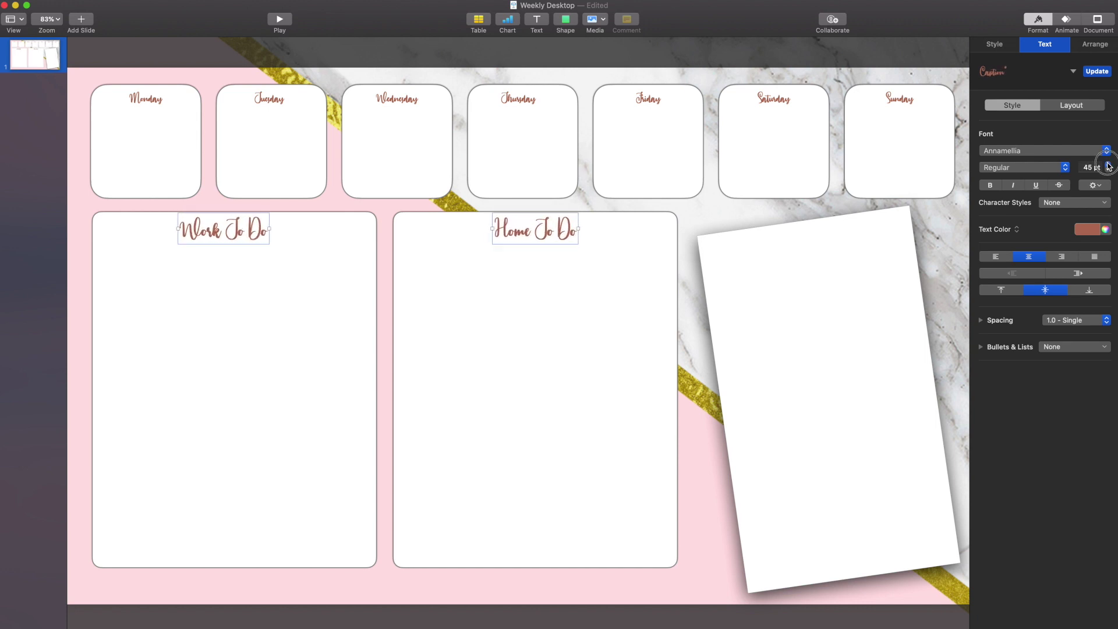
click(1108, 165)
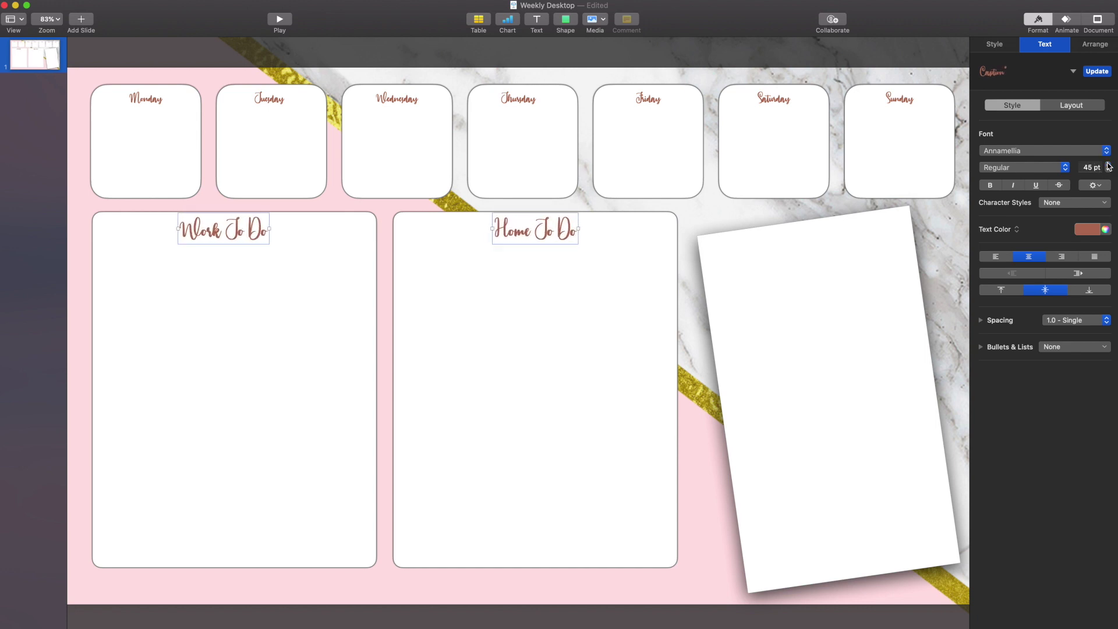
Nudge the Work To Do and Home To Do titles level and centred in their boxes.
click(708, 471)
drag(495, 217, 495, 222)
drag(214, 225, 215, 230)
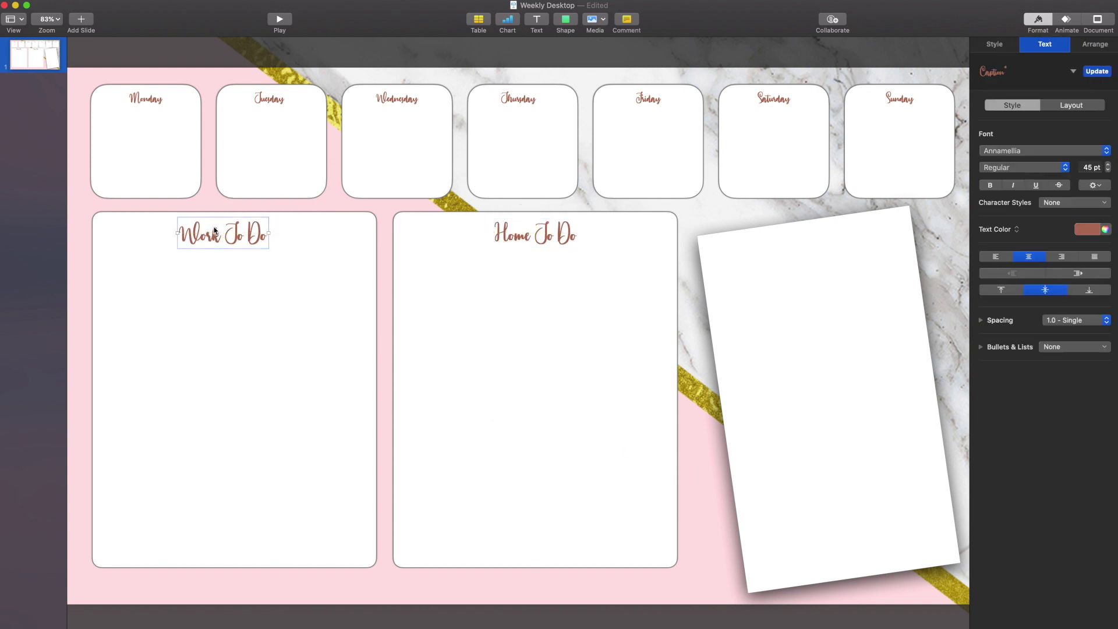
drag(519, 242, 520, 241)
mouse_move(203, 232)
mouse_down()
mouse_move(193, 234)
mouse_move(215, 234)
mouse_up()
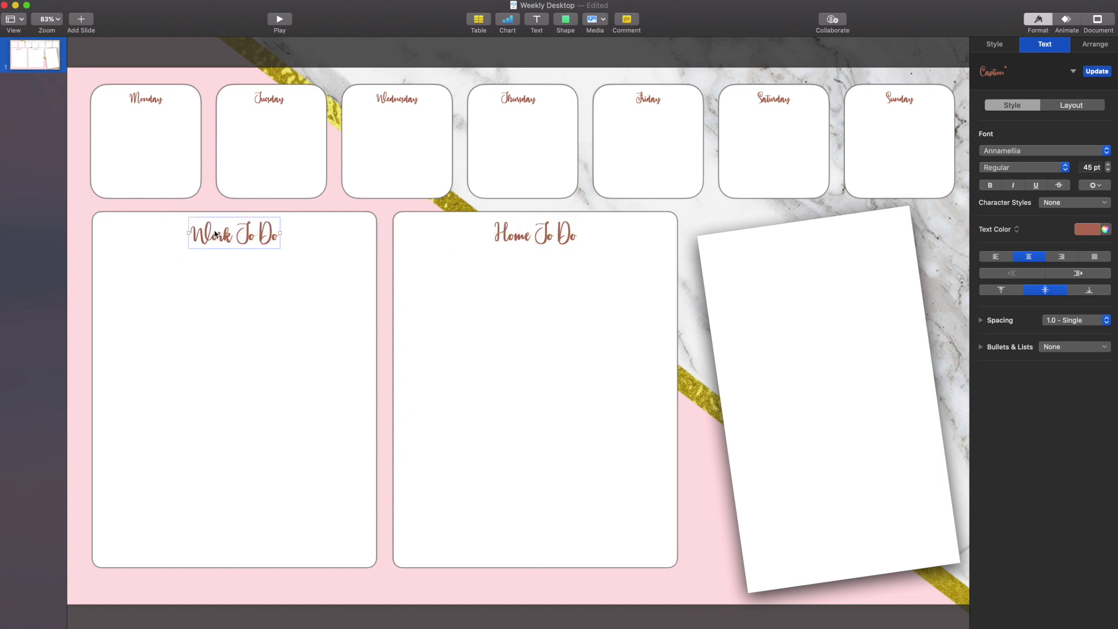
Draw a small square at the top-left of the Work To Do list with width 5.
click(318, 310)
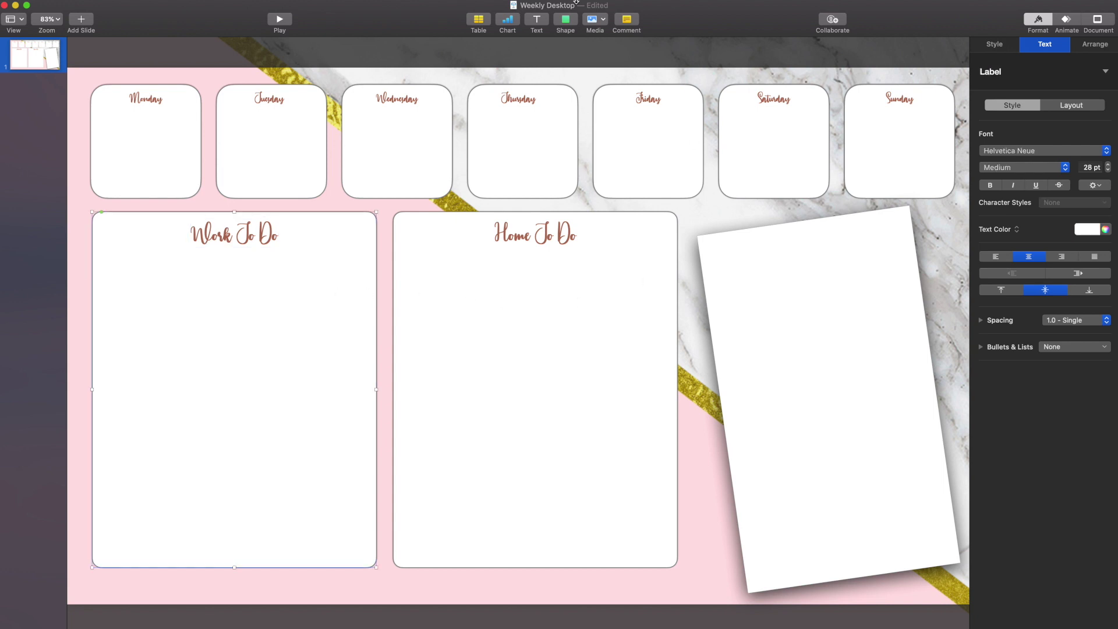
click(565, 19)
click(564, 107)
drag(518, 336, 116, 260)
click(1095, 44)
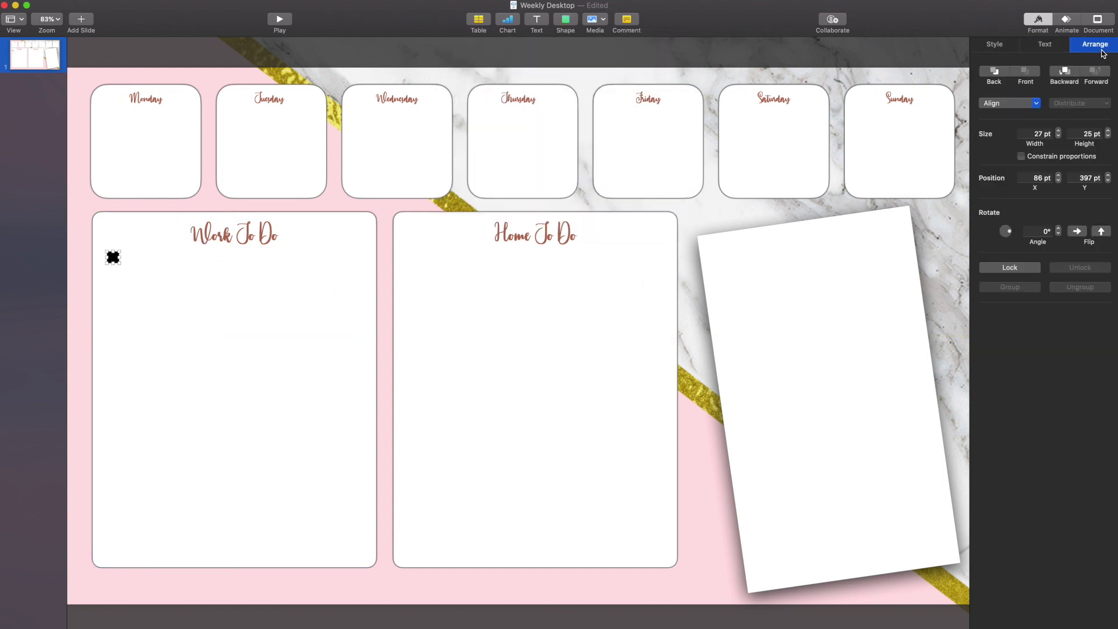
click(1097, 133)
click(1041, 132)
text(5)
Give the square no fill and a rust-brown line border sampled from the Work To Do heading, and add a line.
click(995, 44)
click(1030, 189)
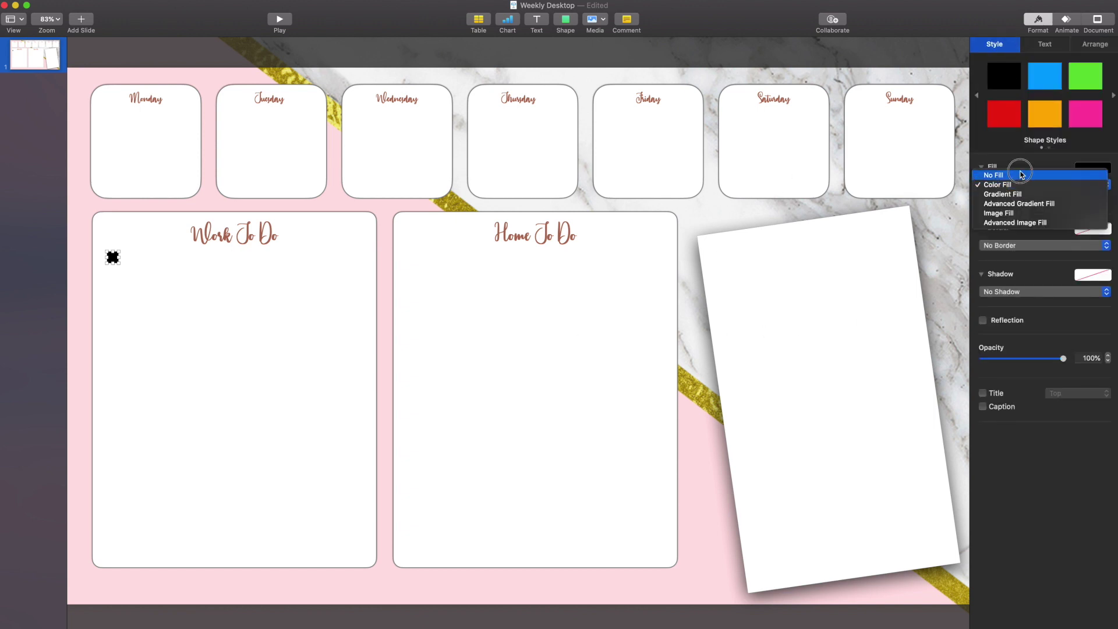
click(1019, 172)
click(1016, 232)
click(1013, 241)
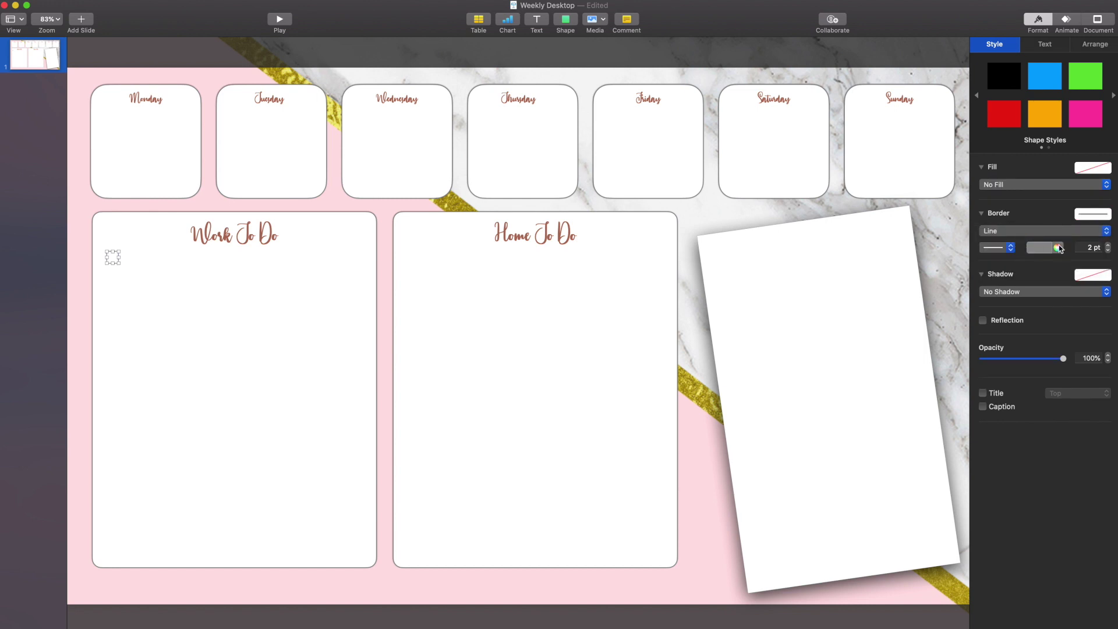
click(1058, 247)
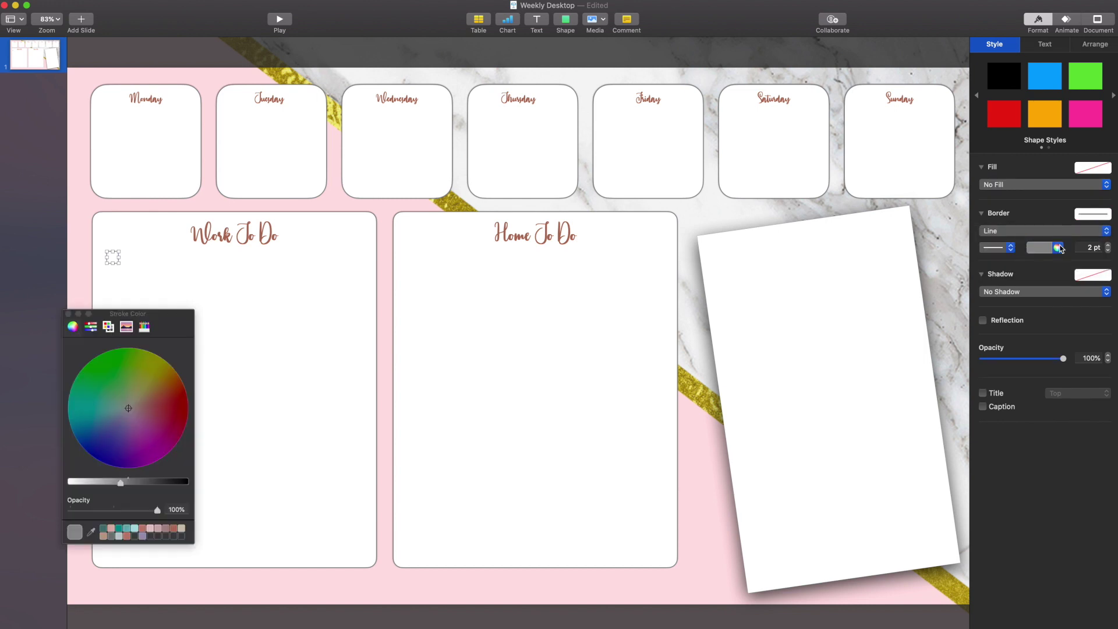
click(92, 534)
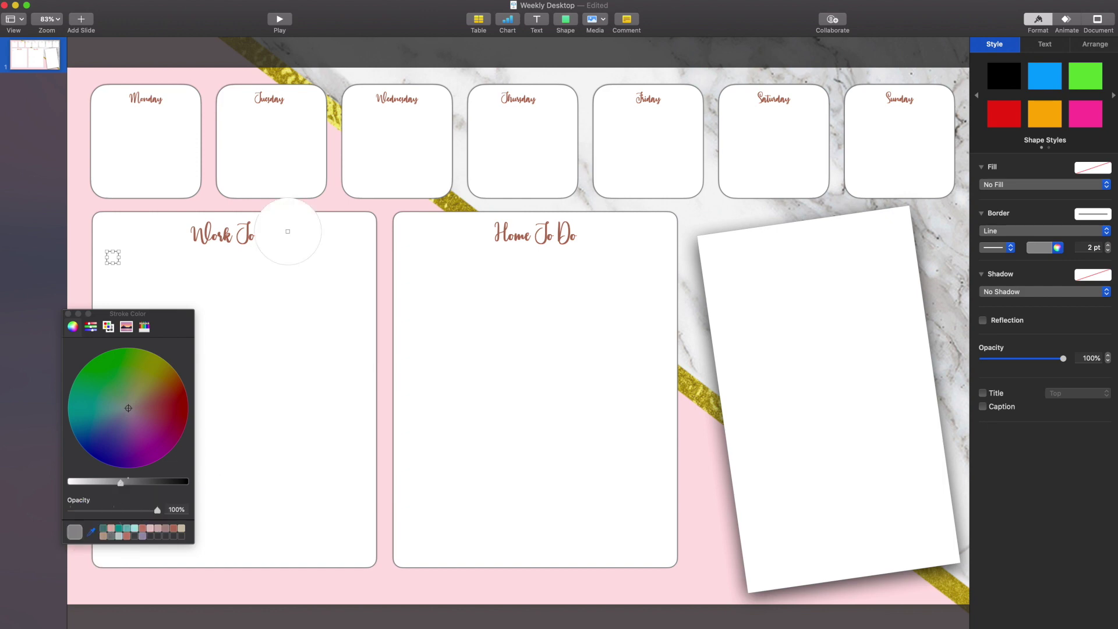
click(247, 230)
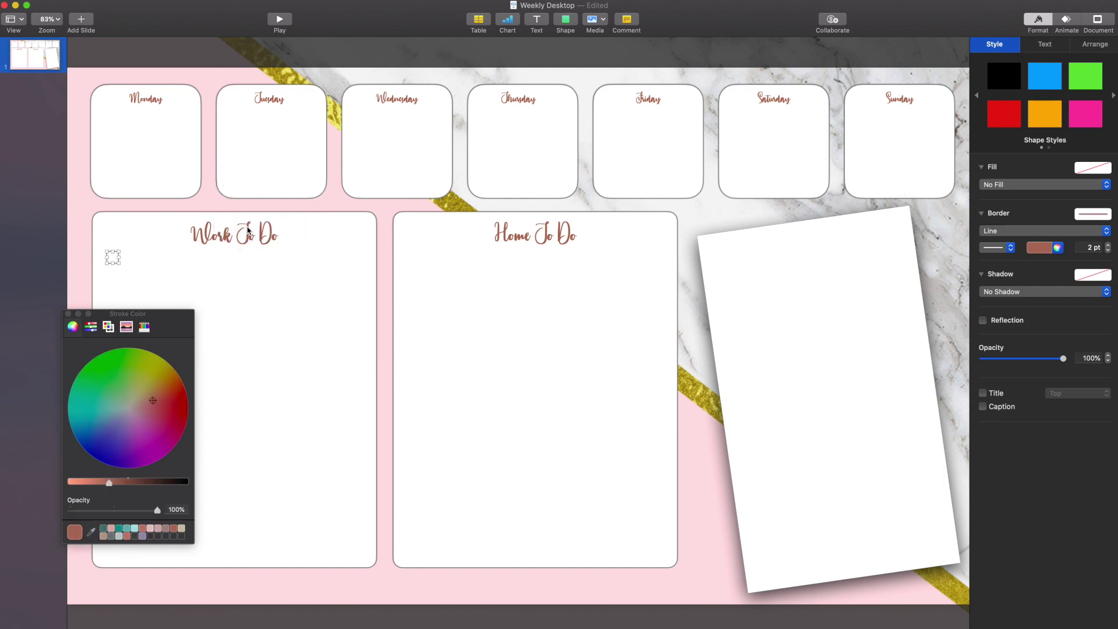
click(68, 313)
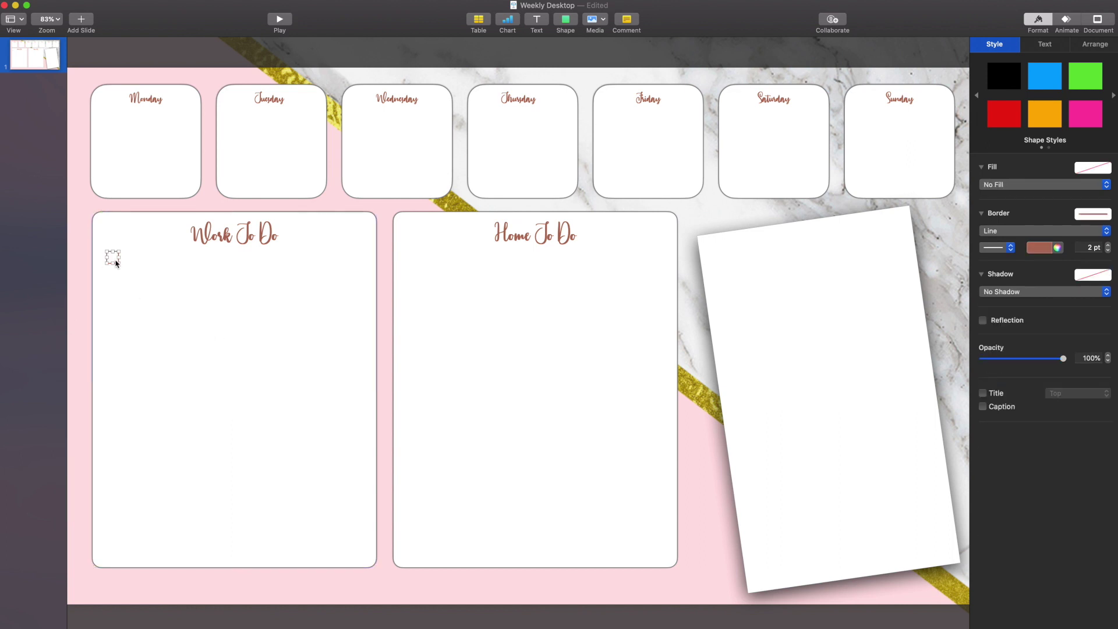
click(566, 21)
click(564, 69)
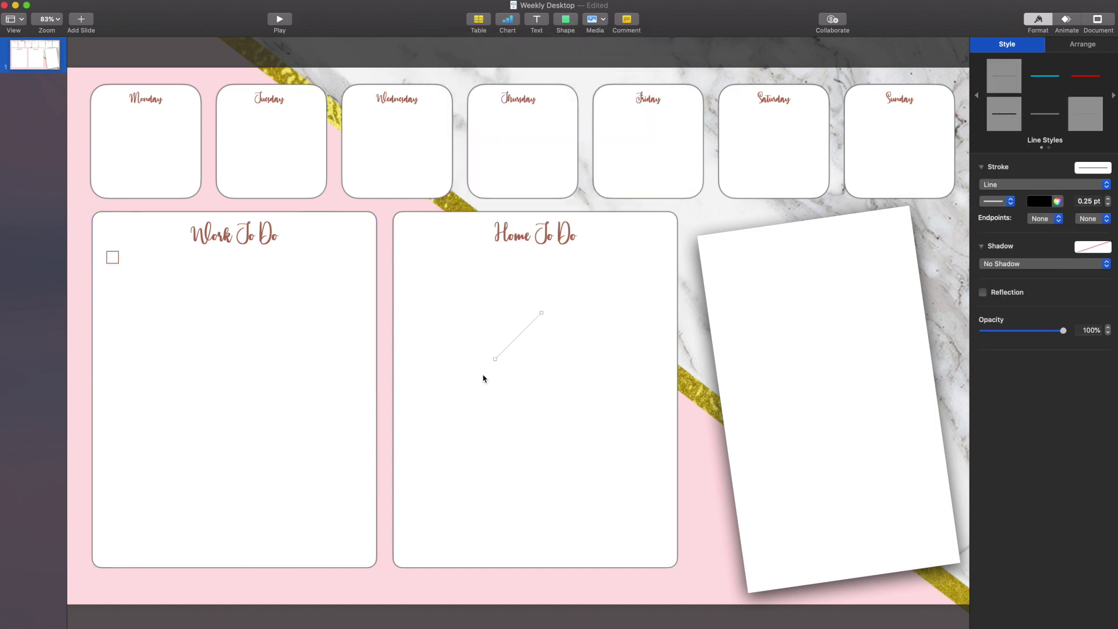
Level the new line beside the checkbox in Work To Do and zoom to 200%.
drag(494, 360, 449, 311)
drag(508, 314, 358, 263)
click(187, 309)
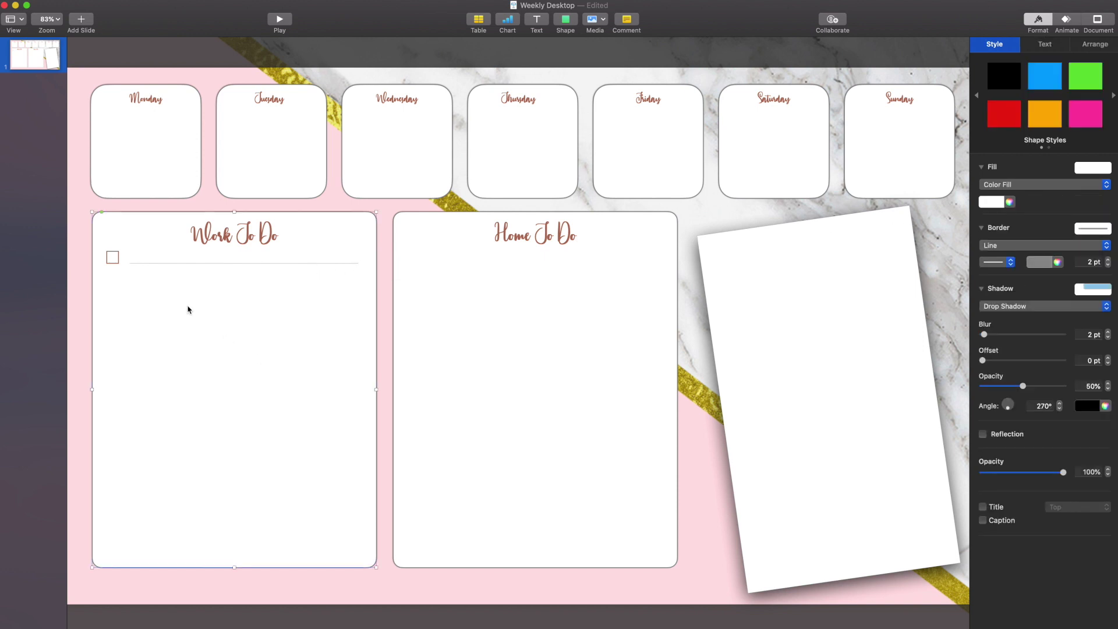
click(119, 264)
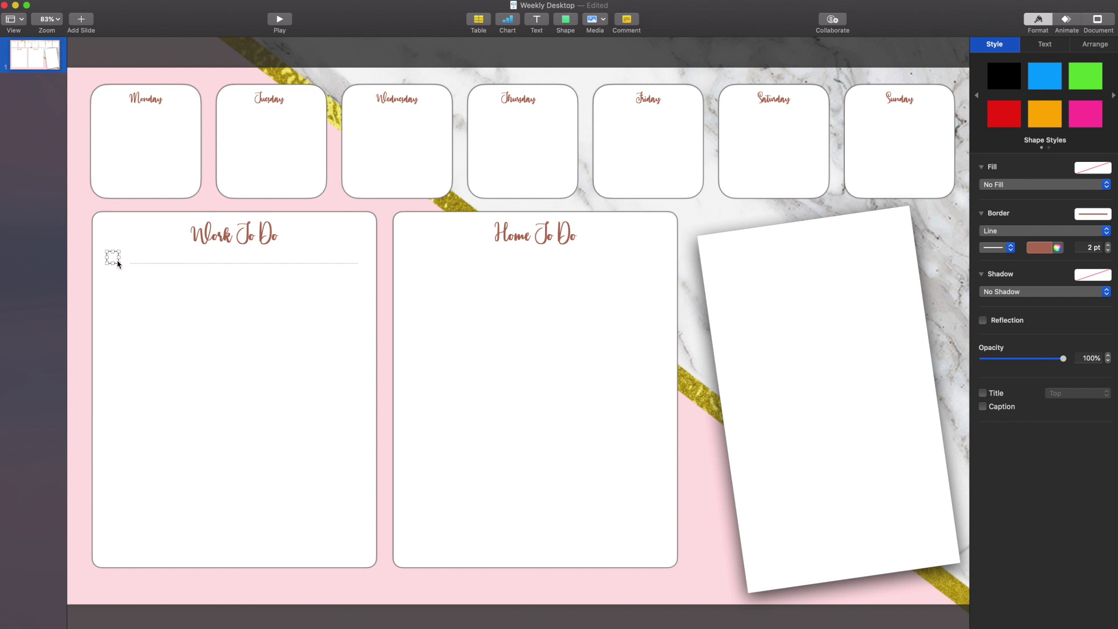
click(46, 19)
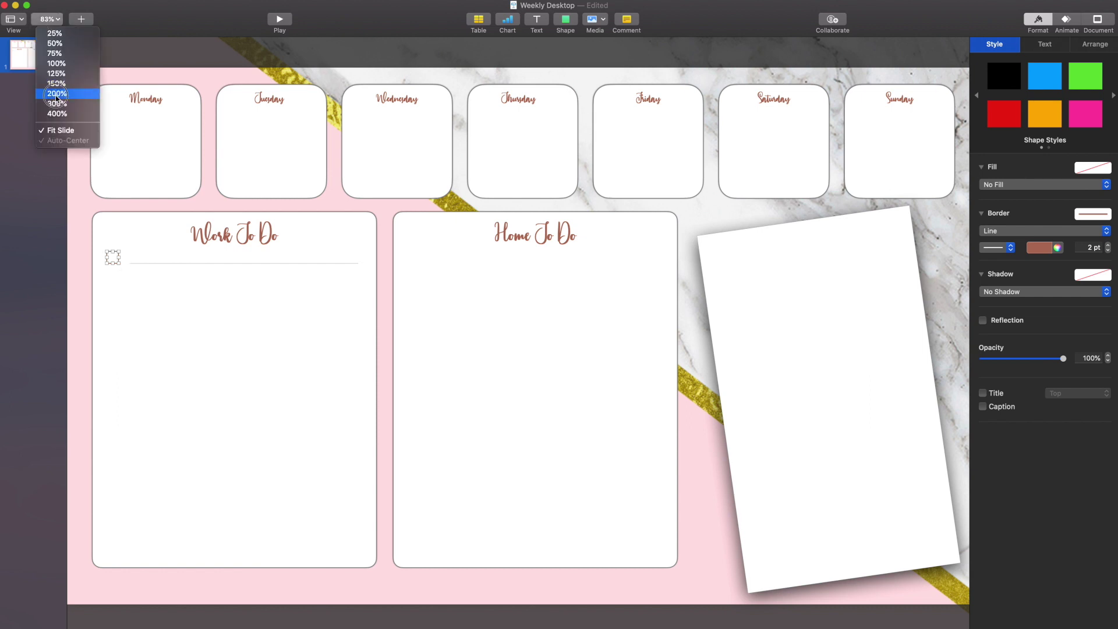
click(56, 94)
Resize the checkbox to 16 × 16 pt.
click(1095, 44)
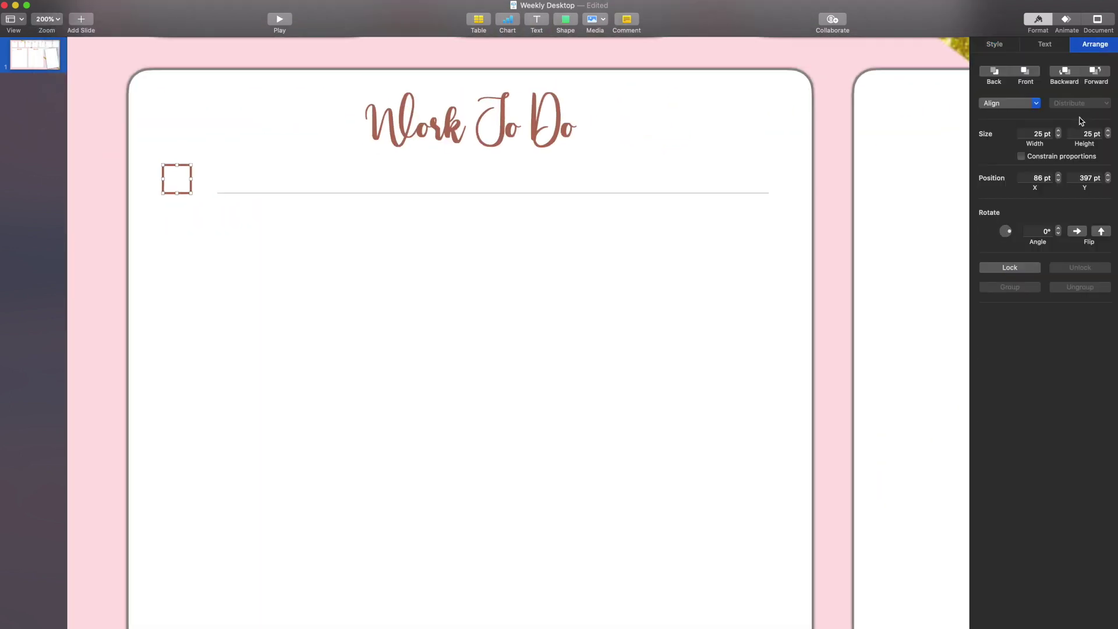
click(1042, 133)
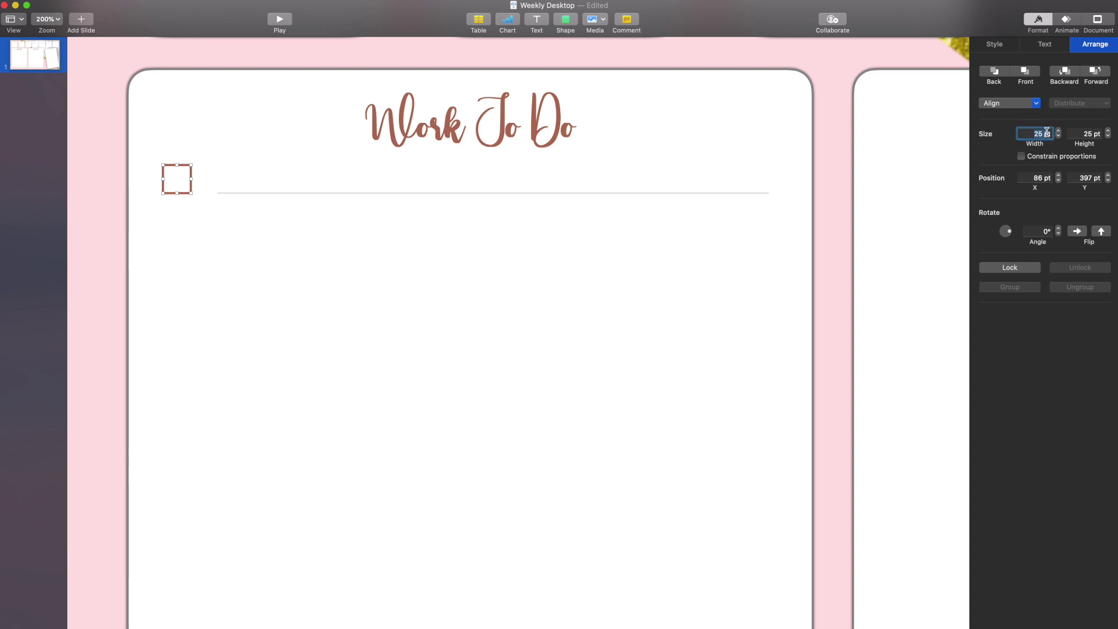
key(Tab)
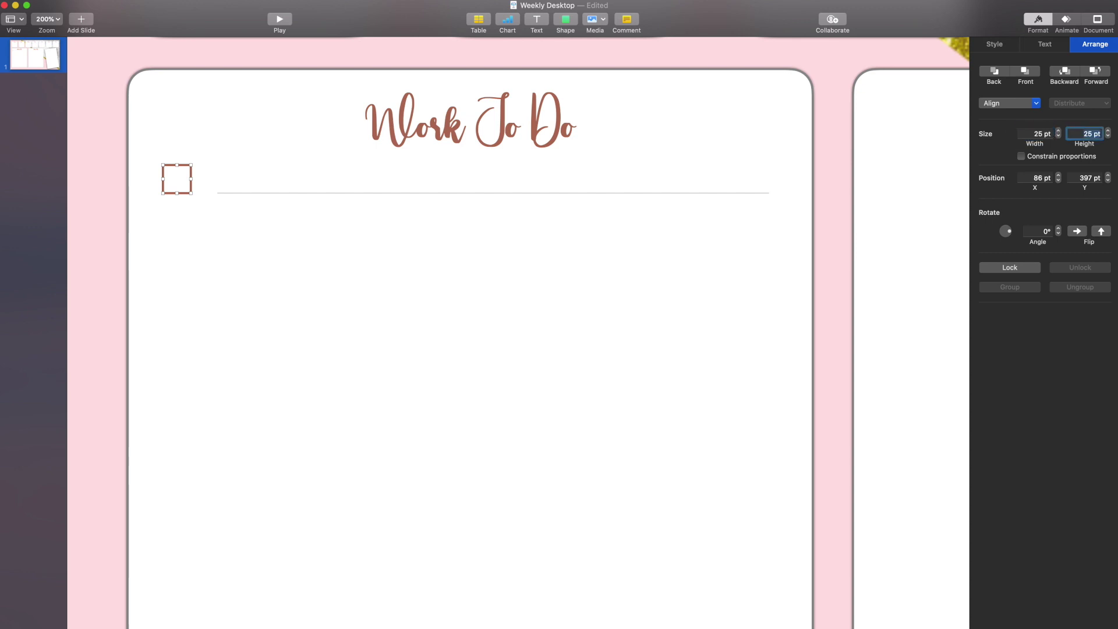
key(shift+Tab)
text(16)
key(Tab)
text(16)
click(470, 206)
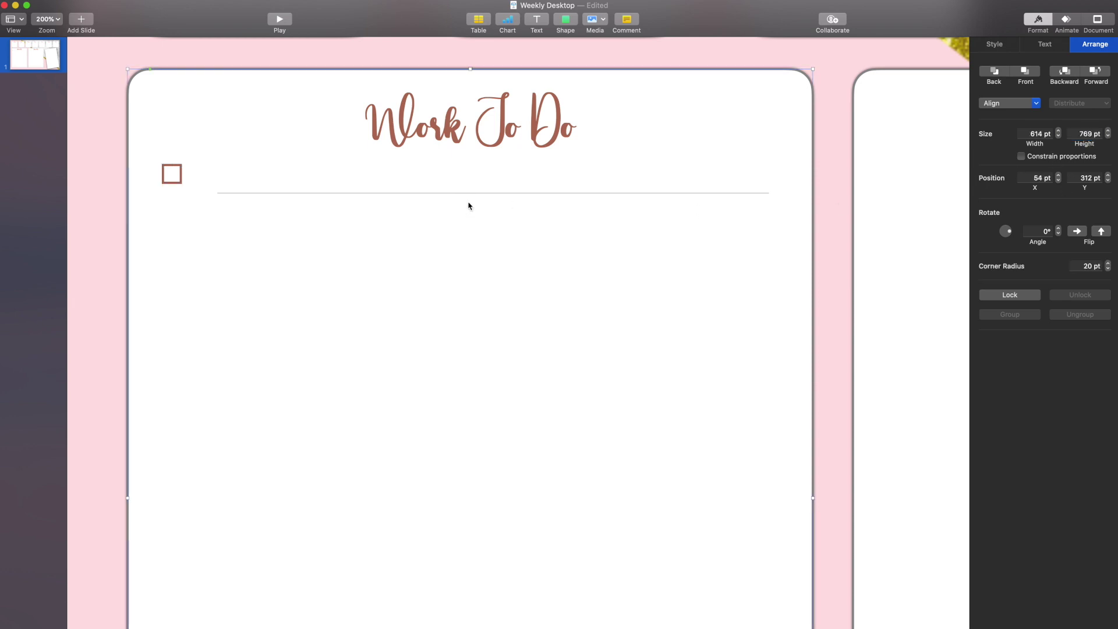
click(169, 177)
click(994, 44)
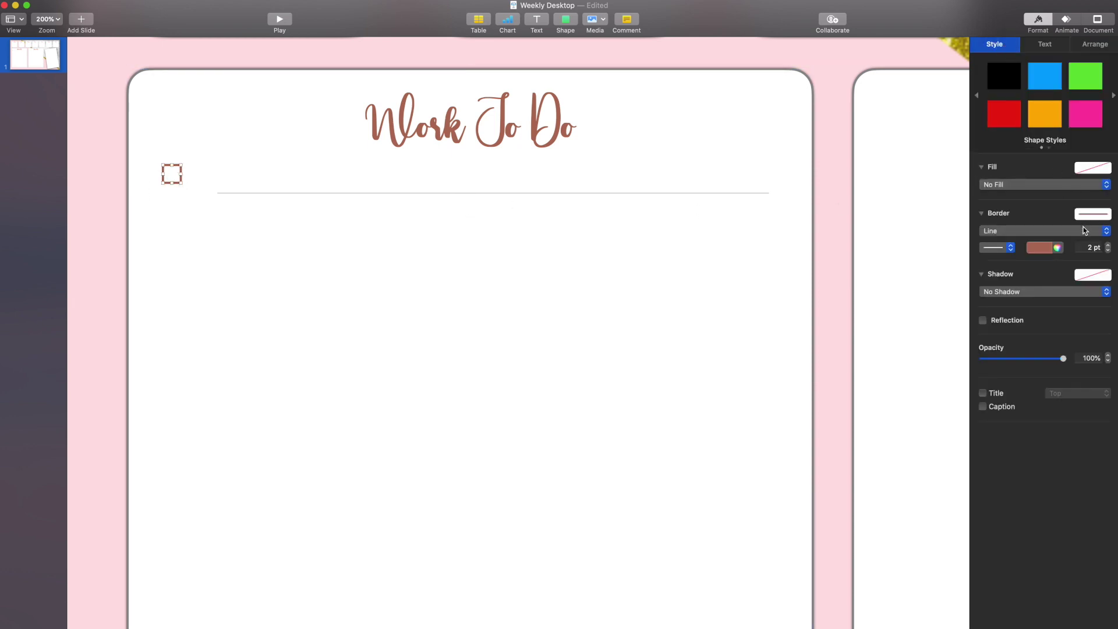
Thin the checkbox border to 1 pt and align it with the left end of the writing line.
click(1108, 250)
click(120, 167)
drag(168, 178, 174, 195)
click(233, 193)
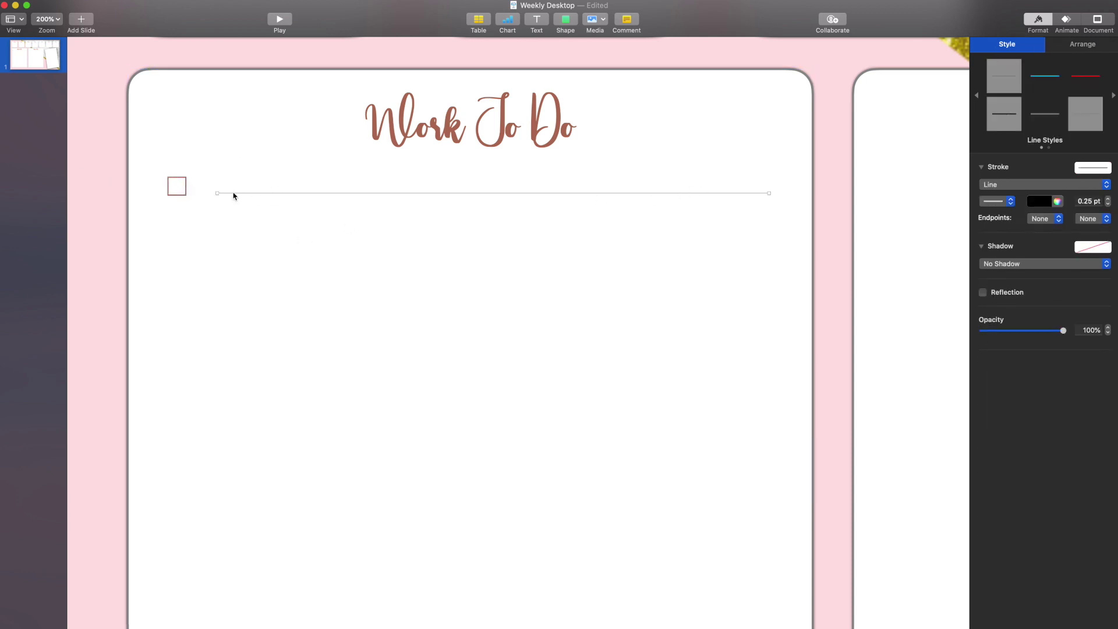
drag(217, 193, 201, 193)
click(274, 216)
click(272, 193)
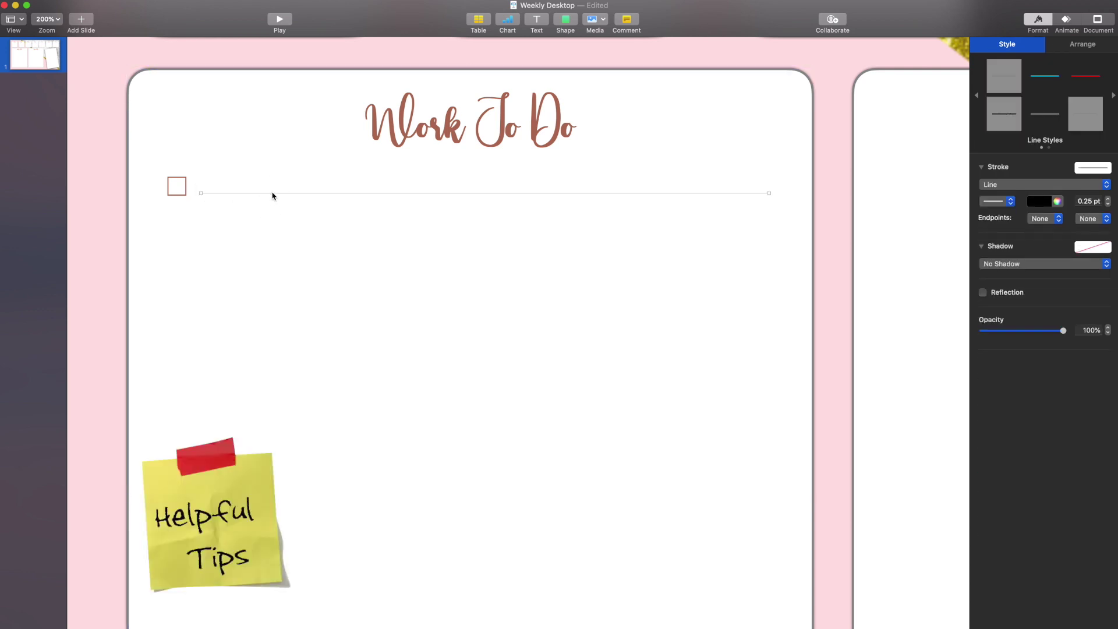
shift+click(176, 185)
drag(176, 185, 180, 179)
click(223, 208)
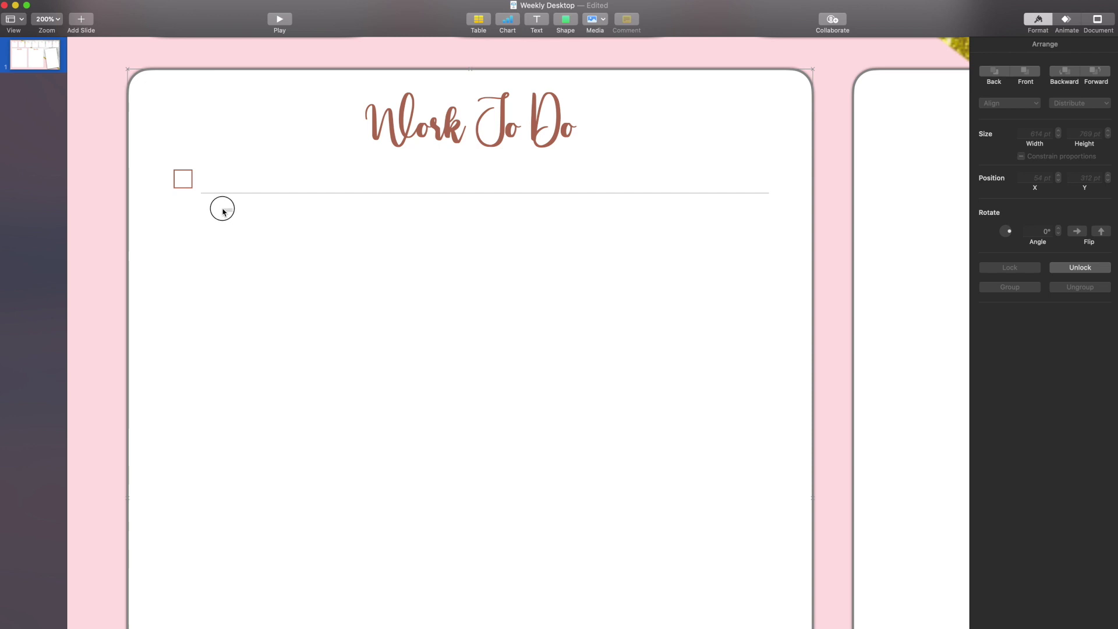
Duplicate the checkbox-and-line row into four evenly spaced rows.
drag(264, 201, 174, 177)
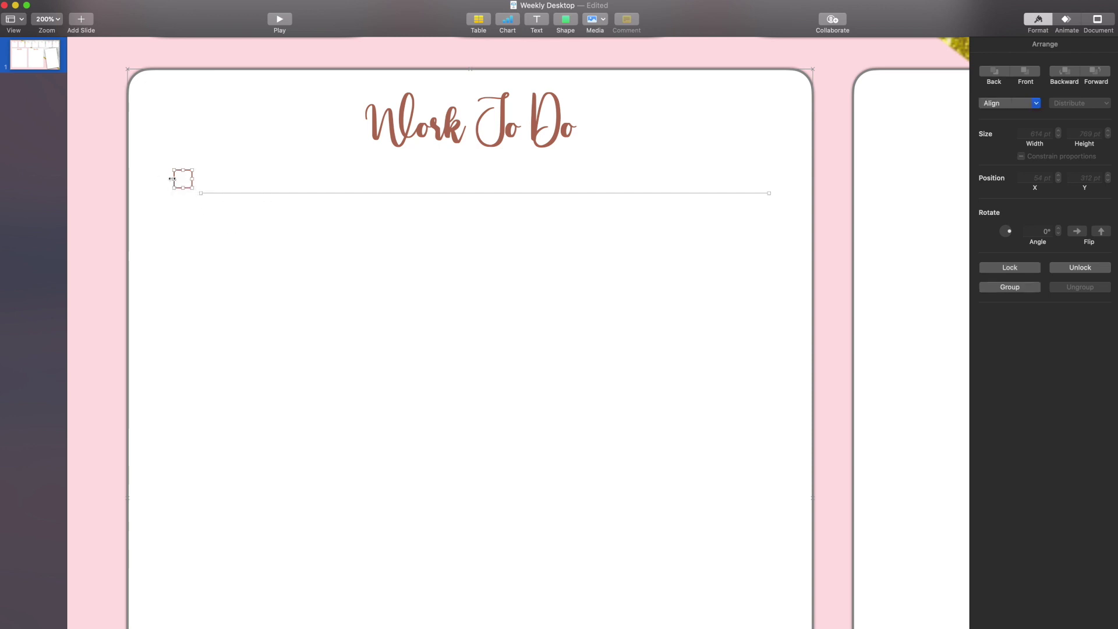
key(super+d)
drag(241, 209, 233, 225)
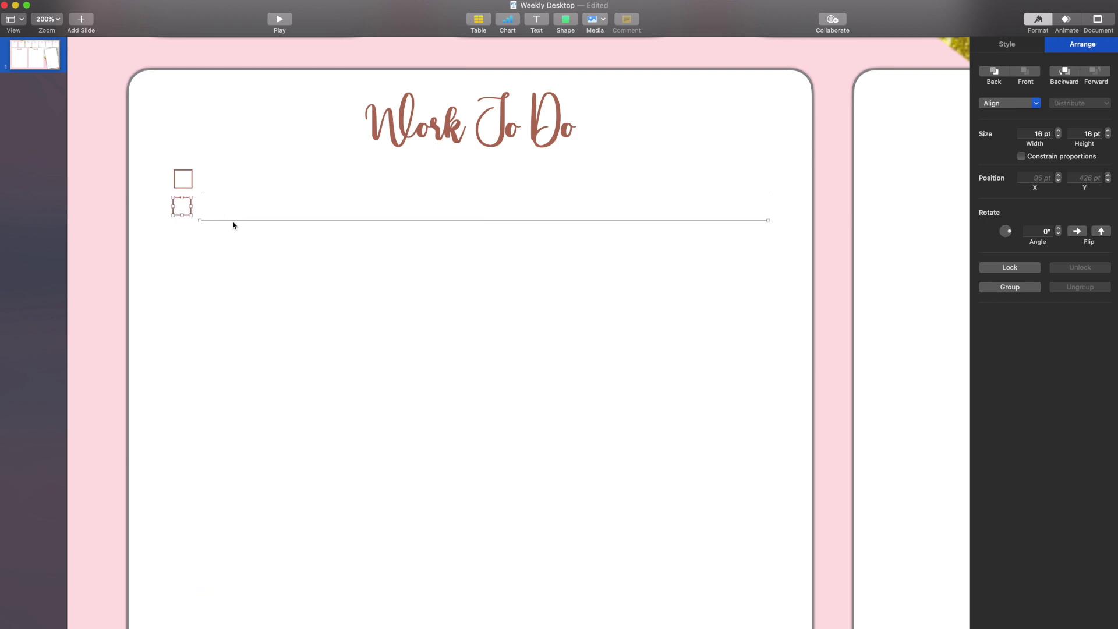
key(Right)
click(228, 352)
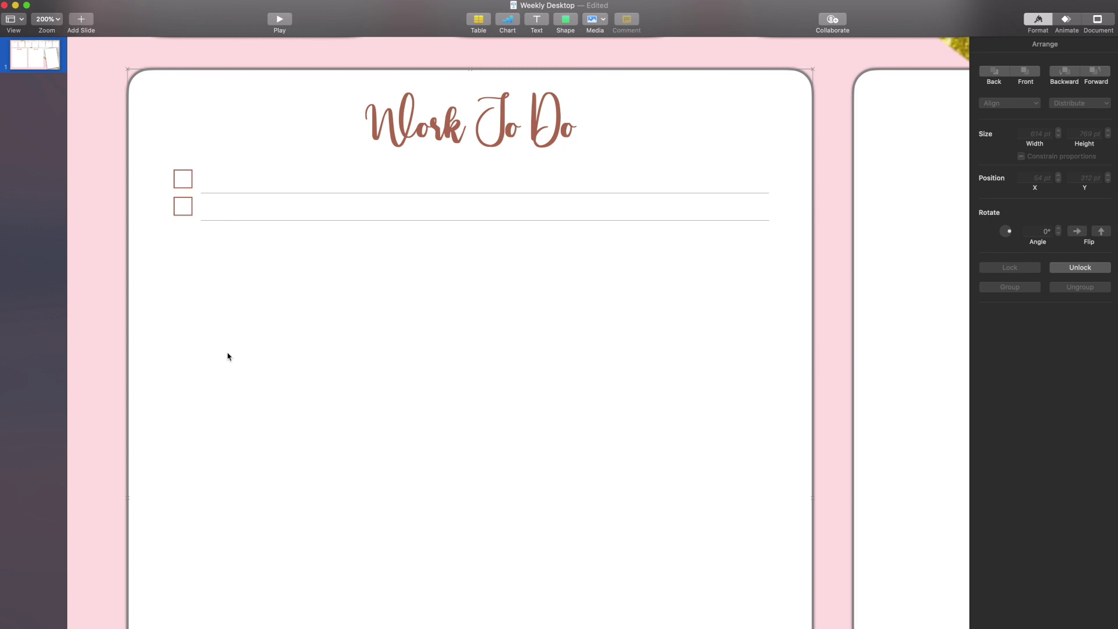
drag(390, 269, 178, 185)
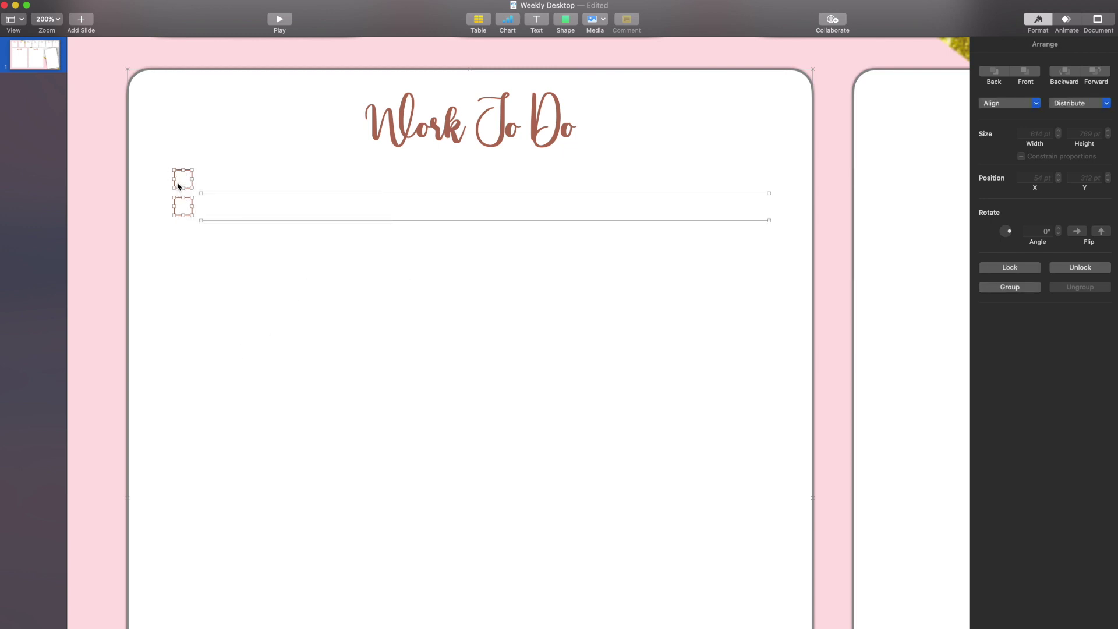
drag(237, 230, 222, 279)
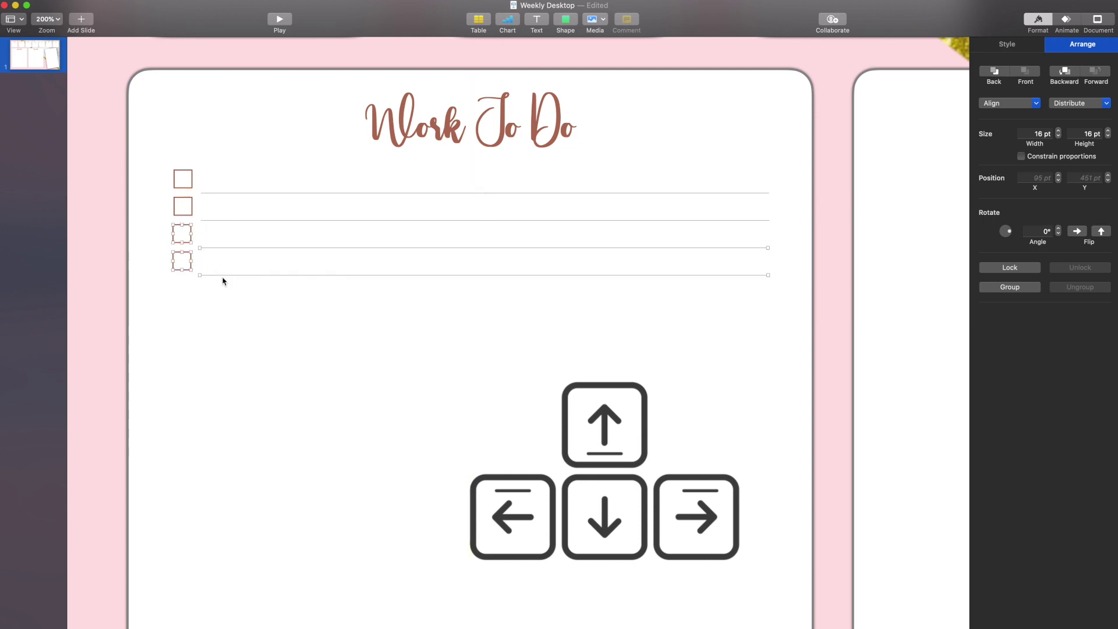
click(225, 298)
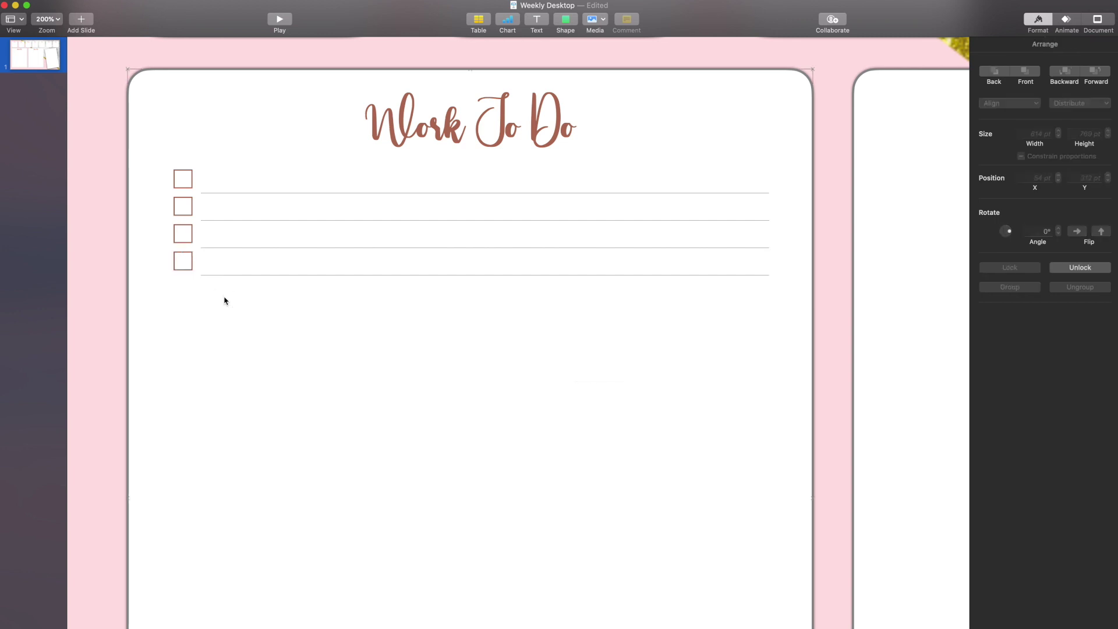
Duplicate the four rows downward to fill the Work To Do column.
drag(491, 351, 157, 170)
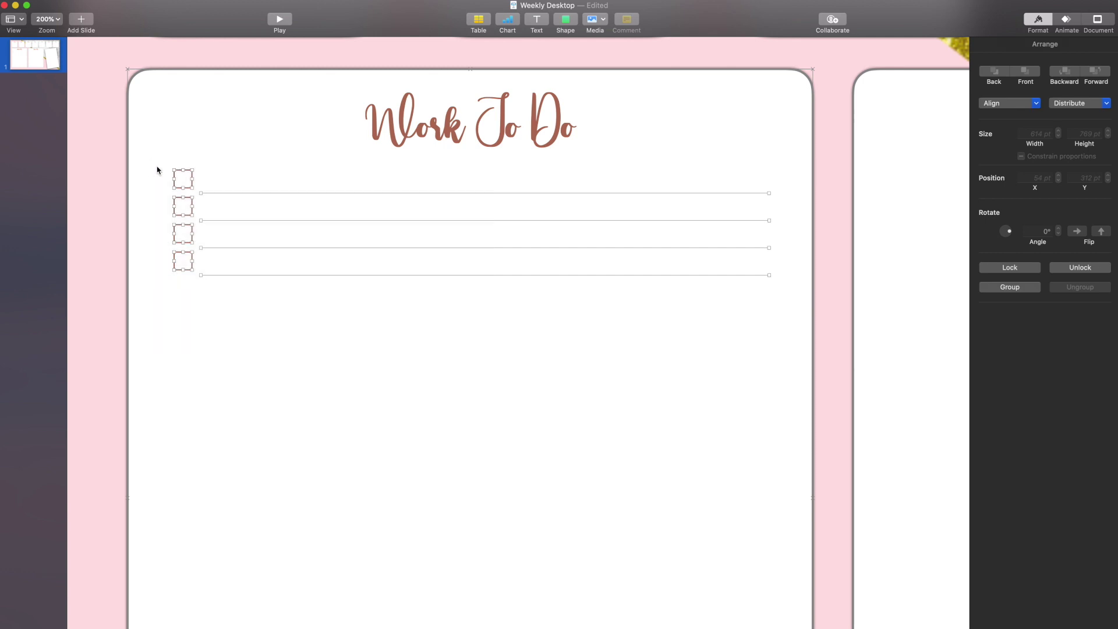
key(super+d)
key(super+z)
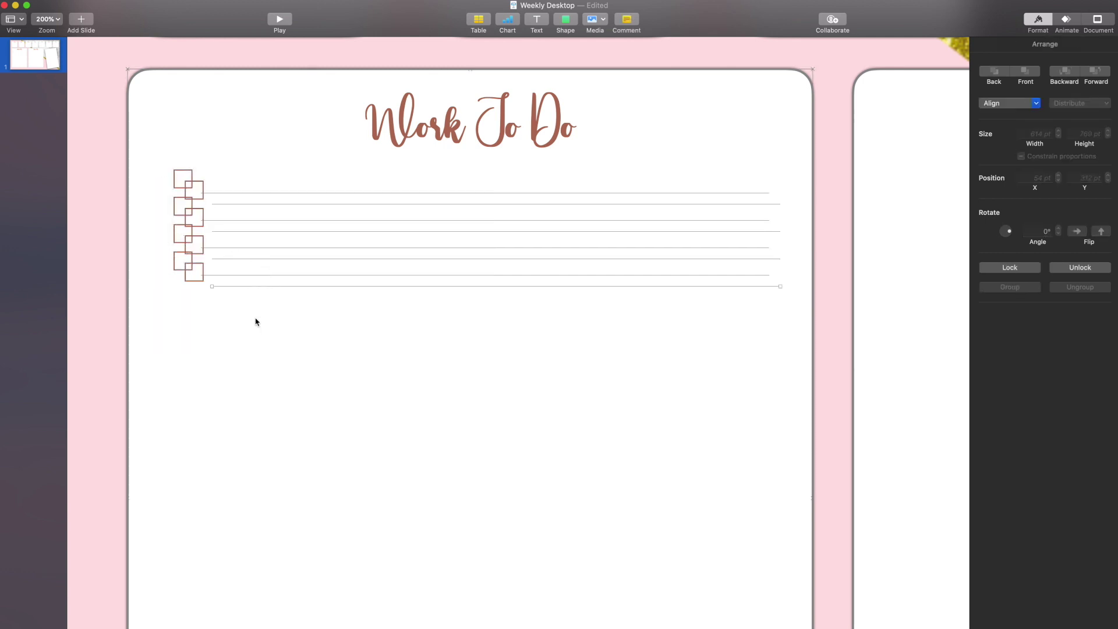
click(259, 317)
drag(259, 317, 171, 165)
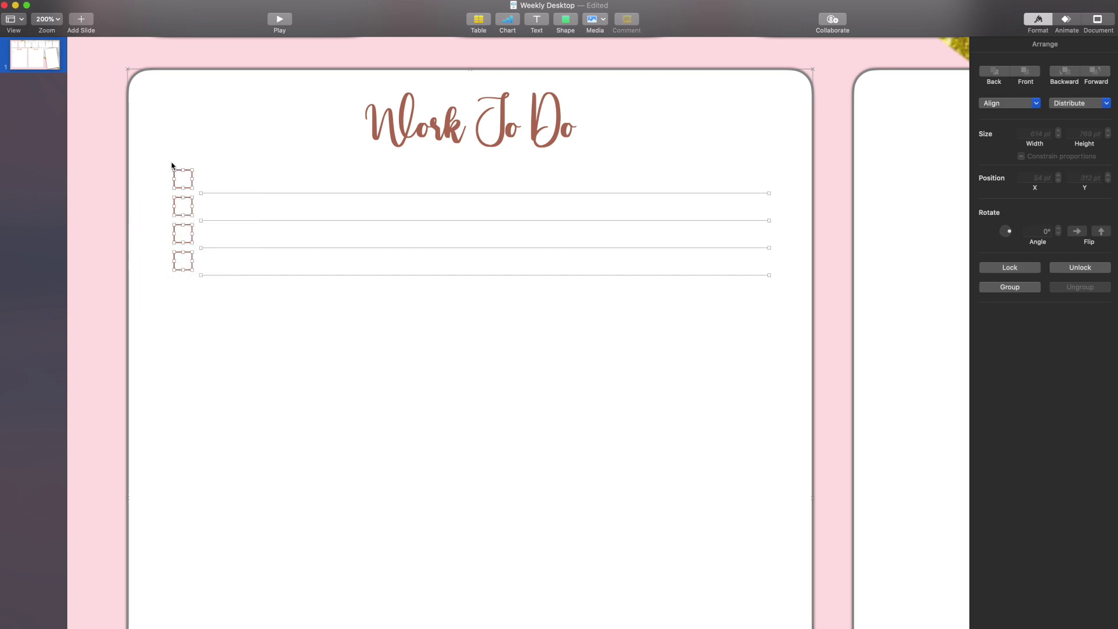
key(super+d)
drag(304, 291, 295, 390)
click(297, 391)
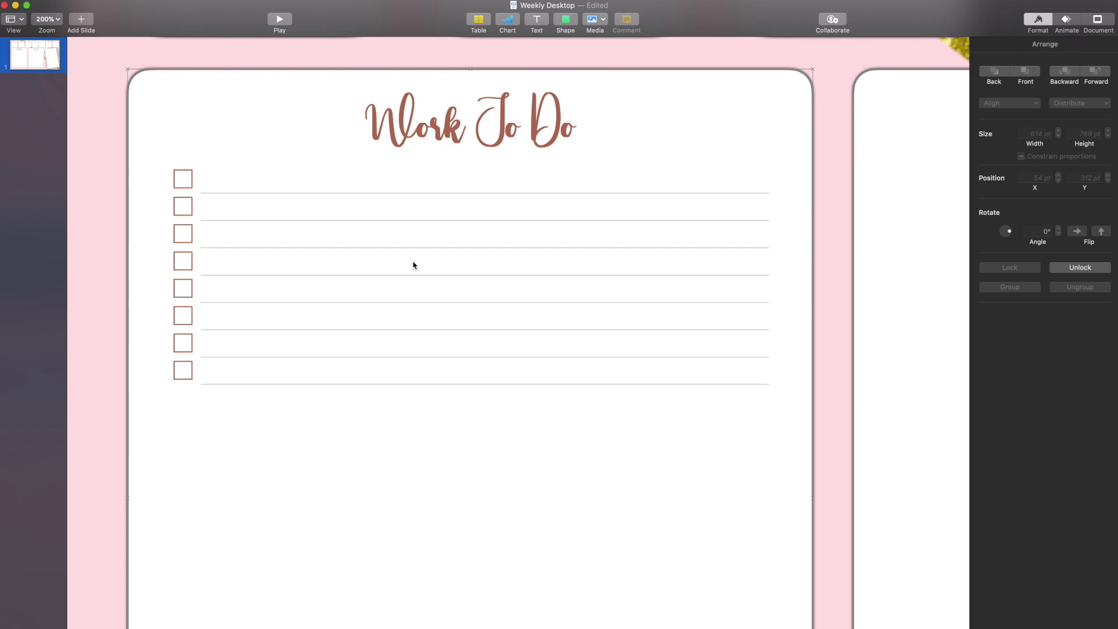
scroll(412, 262, down, 2)
drag(175, 130, 303, 348)
drag(303, 348, 301, 441)
Fit the slide in view and copy the whole checklist into the Home To Do box.
click(46, 19)
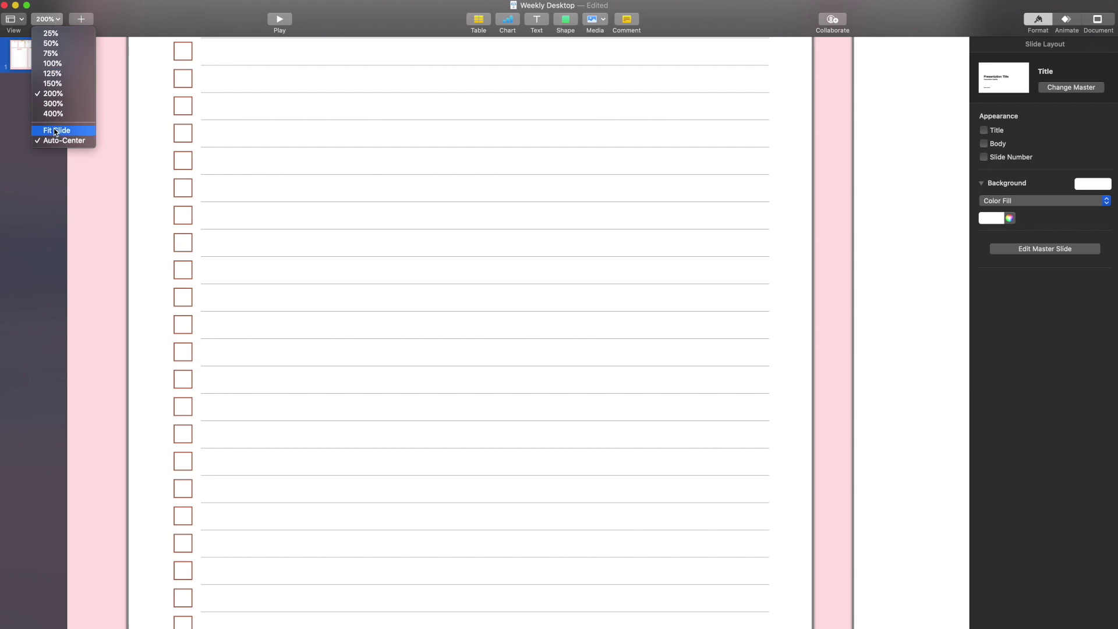
click(55, 130)
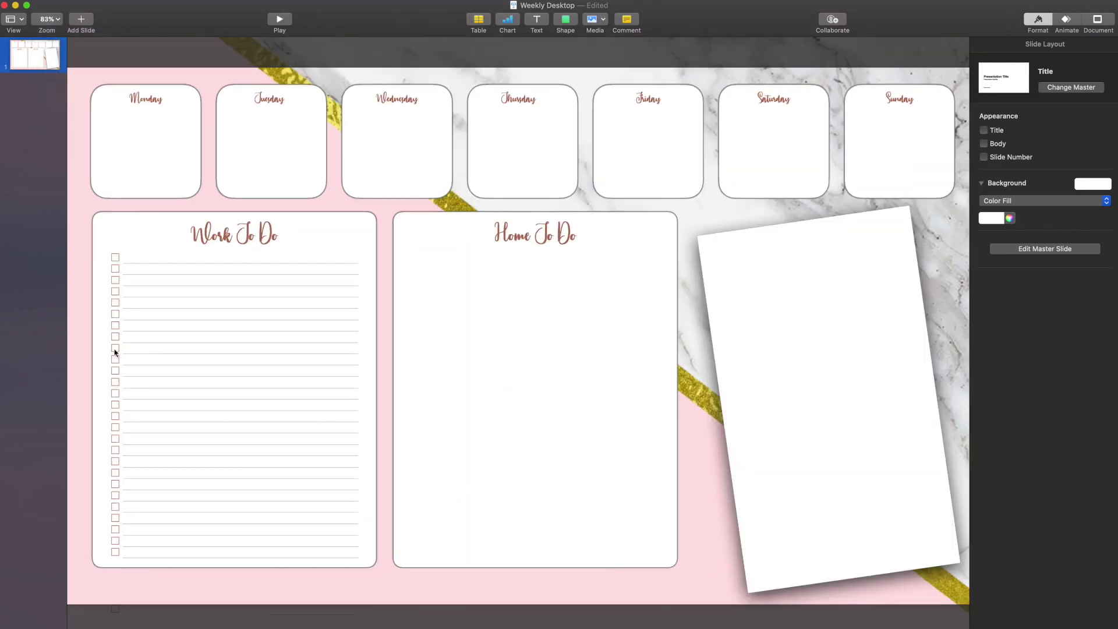
drag(108, 249, 349, 588)
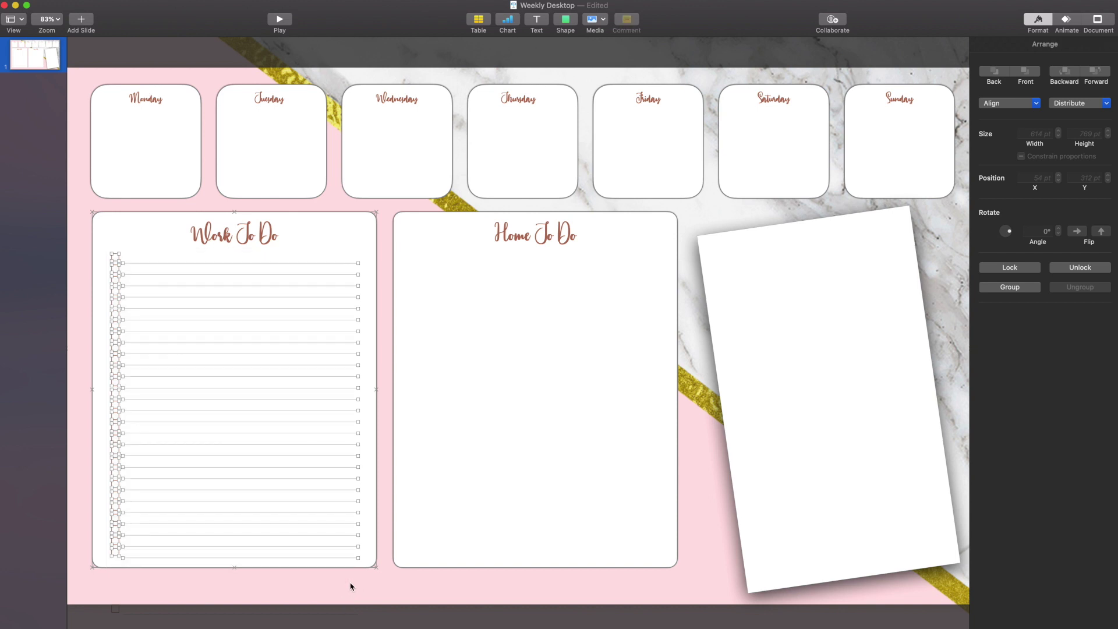
drag(329, 482, 614, 470)
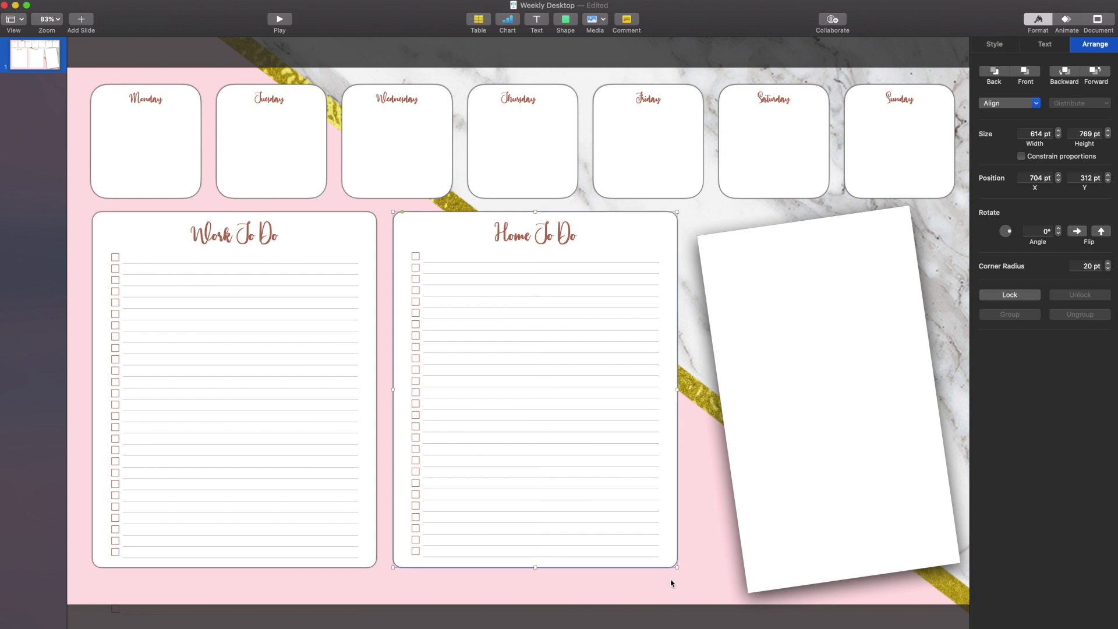
click(312, 342)
Copy a Work To Do writing line onto the tilted white note sheet.
click(351, 264)
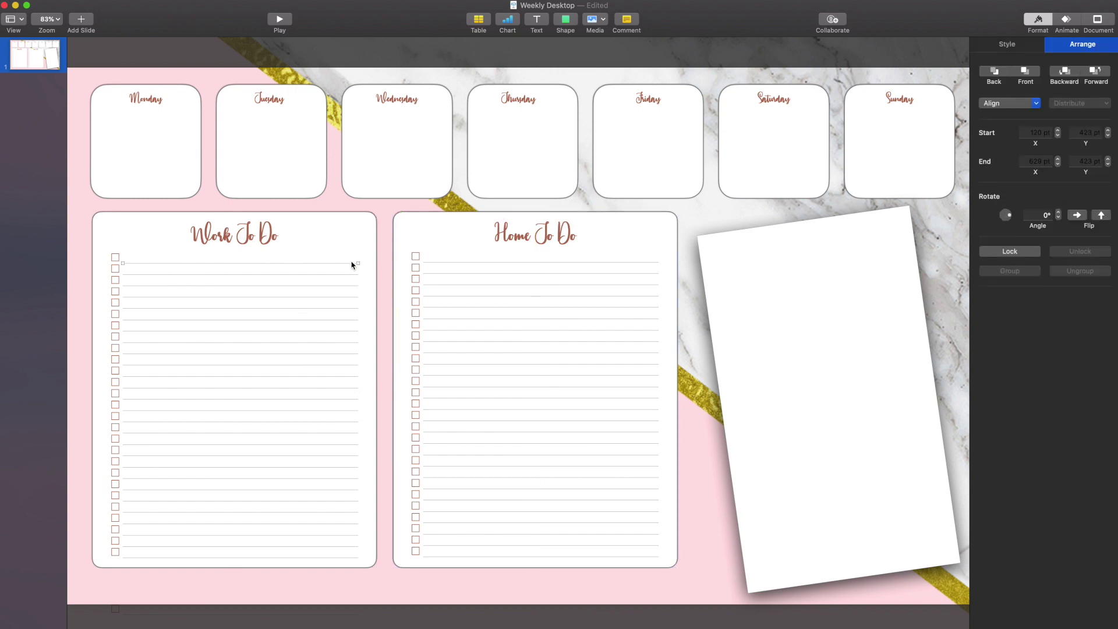
key(shift+Down)
key(shift+Right)
drag(351, 269, 897, 280)
Rotate the line to 8.1° and stretch it across the note paper.
click(879, 327)
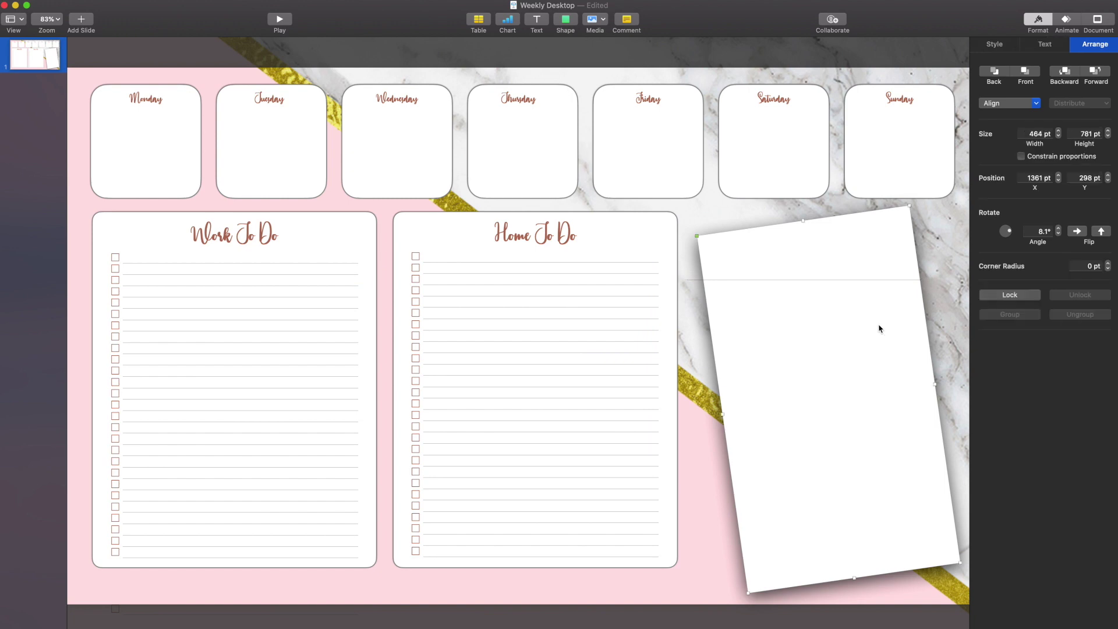
click(844, 280)
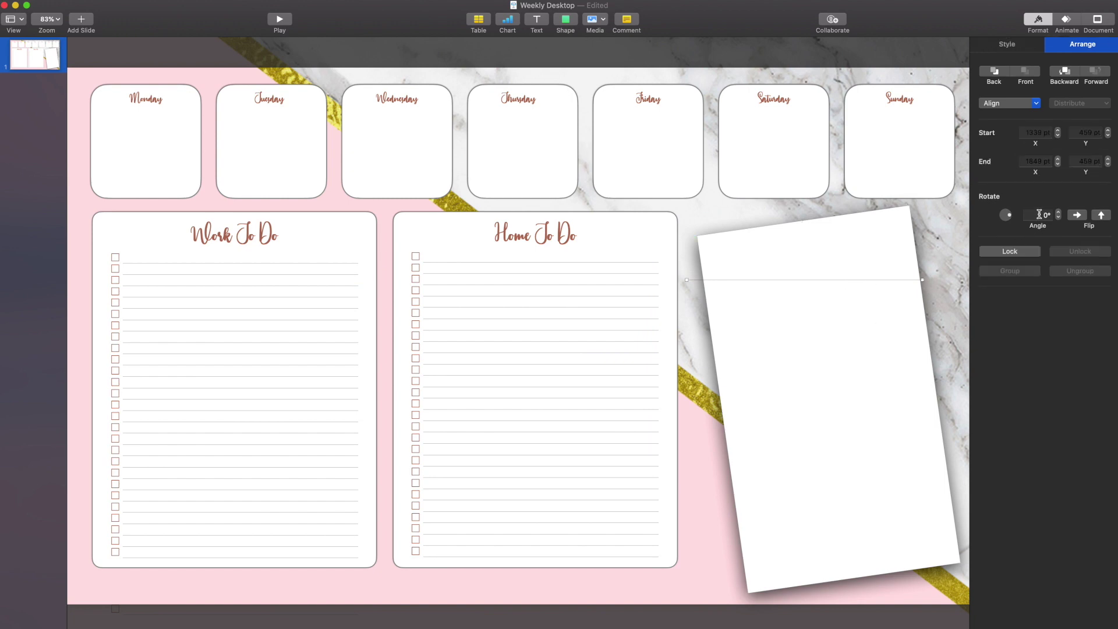
click(1039, 214)
text(8.1)
key(Return)
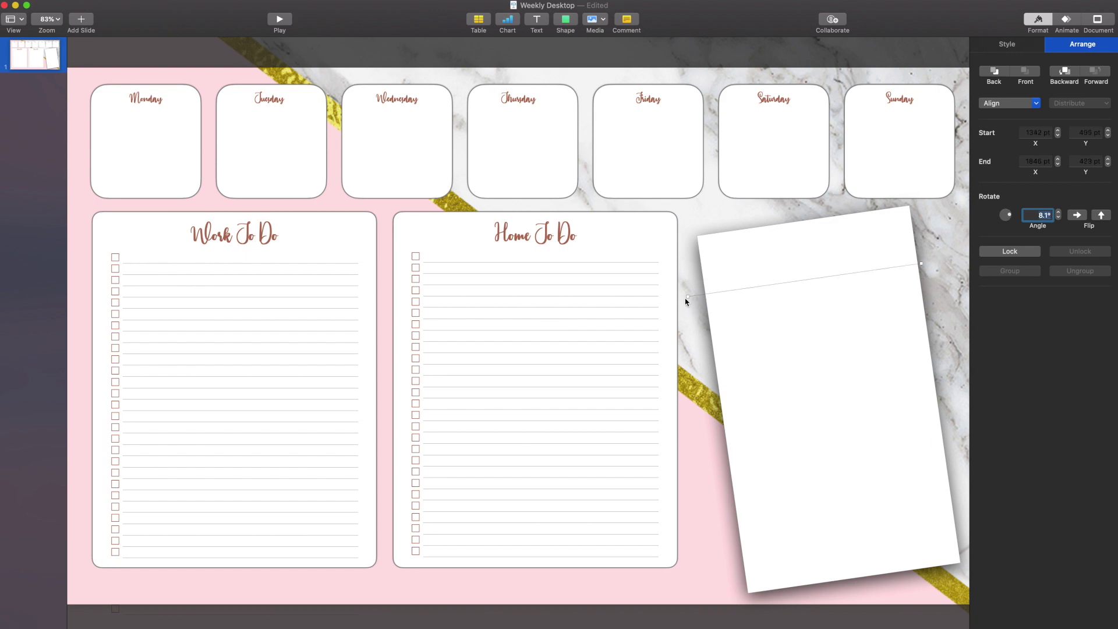
drag(686, 297, 716, 295)
drag(786, 286, 774, 249)
drag(908, 226, 781, 243)
Duplicate the ruled line repeatedly and spread the copies down to the paper's bottom.
key(super+d)
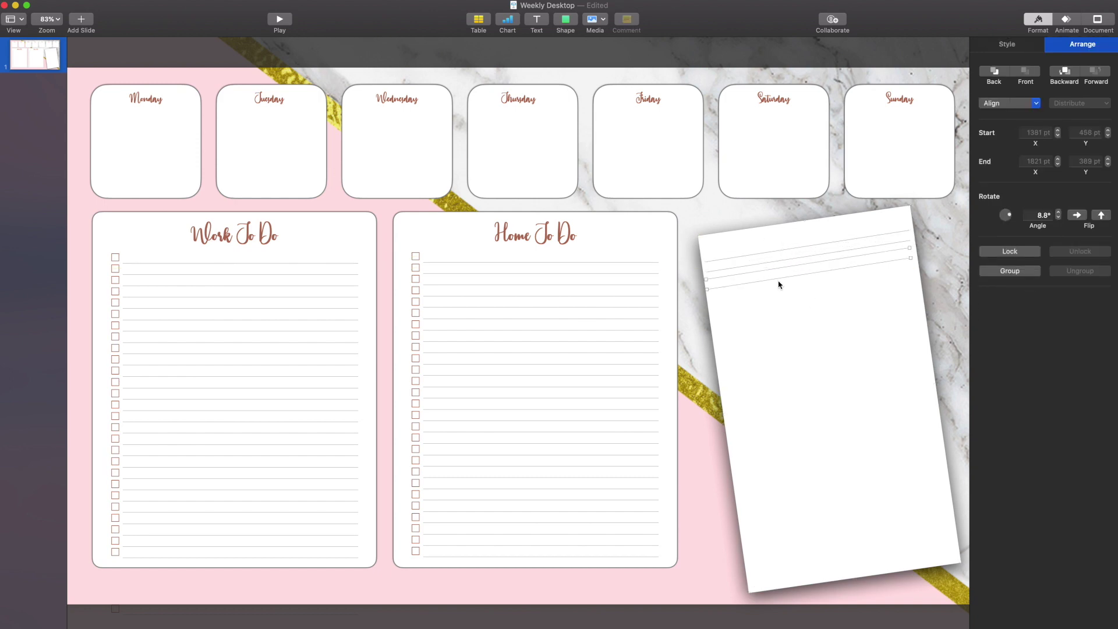
key(super+d)
click(783, 355)
drag(800, 356, 771, 251)
key(super+d)
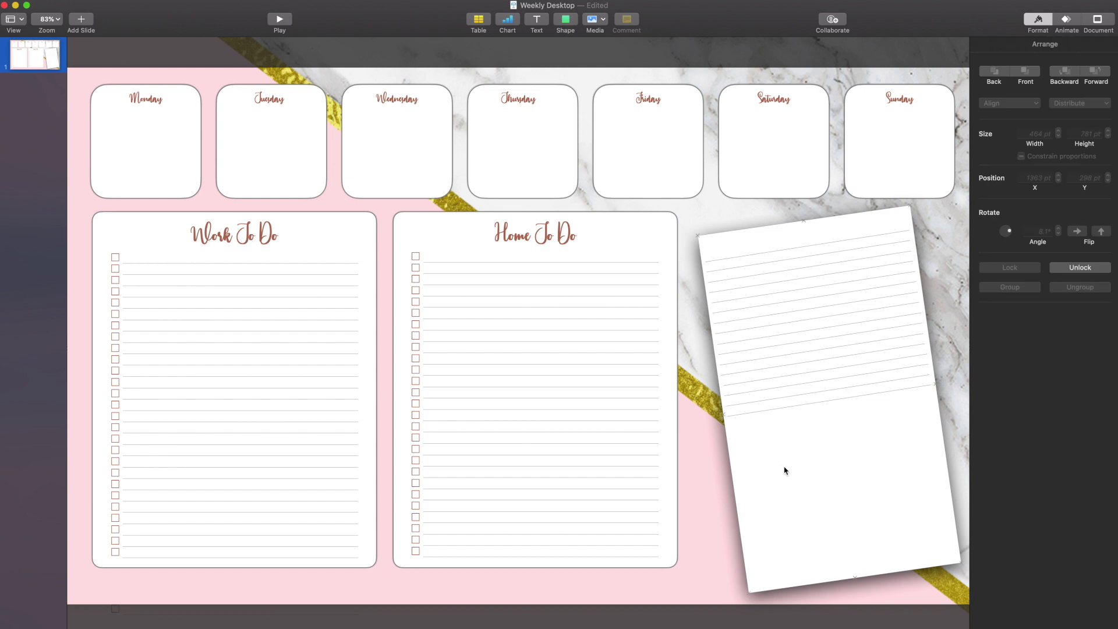
drag(777, 313, 774, 579)
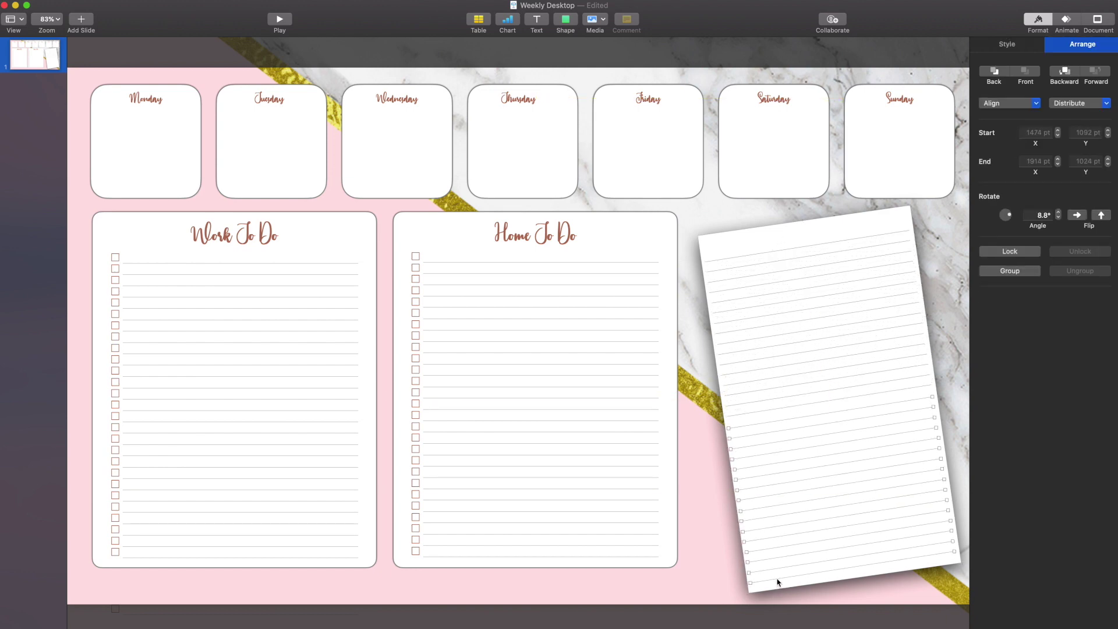
click(783, 584)
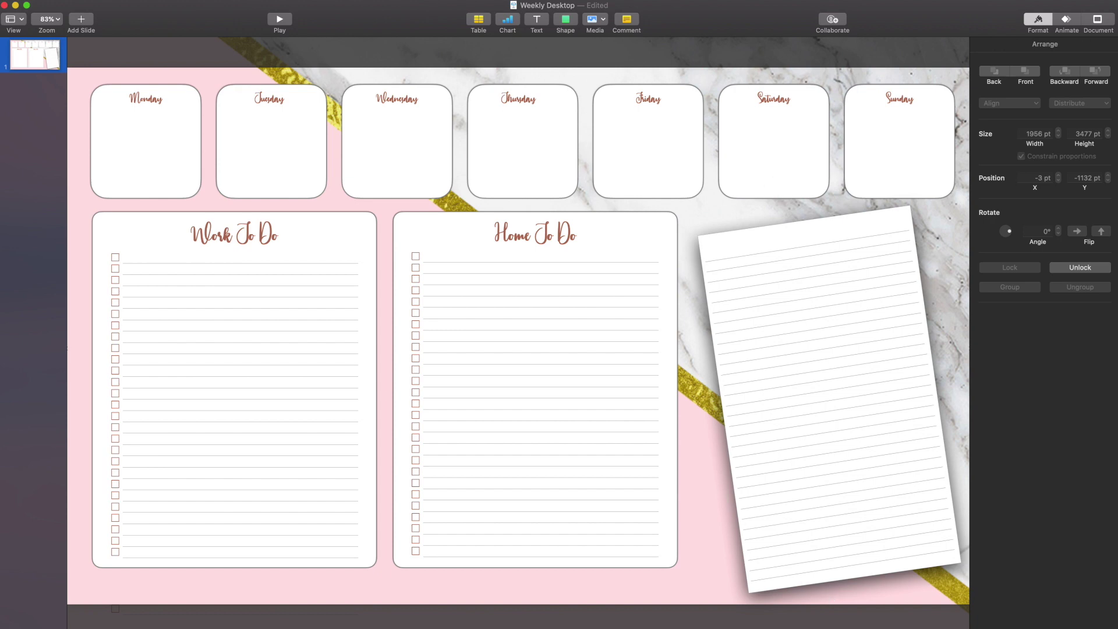
key(super+a)
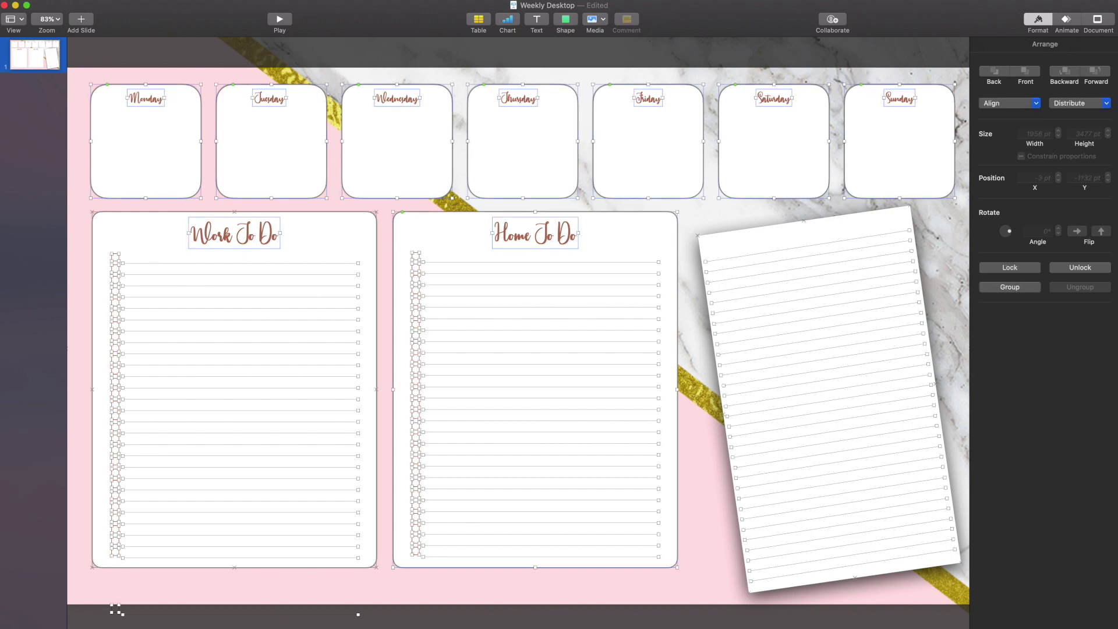
Unlock the planner objects and paste a copy of the planner onto a new second slide.
click(72, 25)
click(1080, 268)
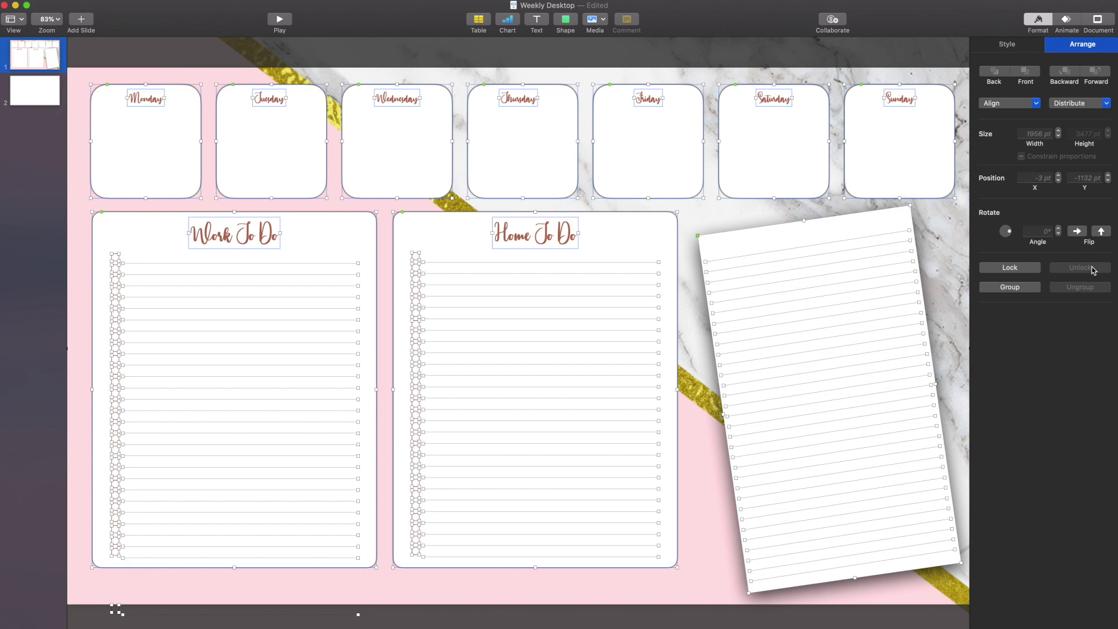
click(48, 84)
key(super+v)
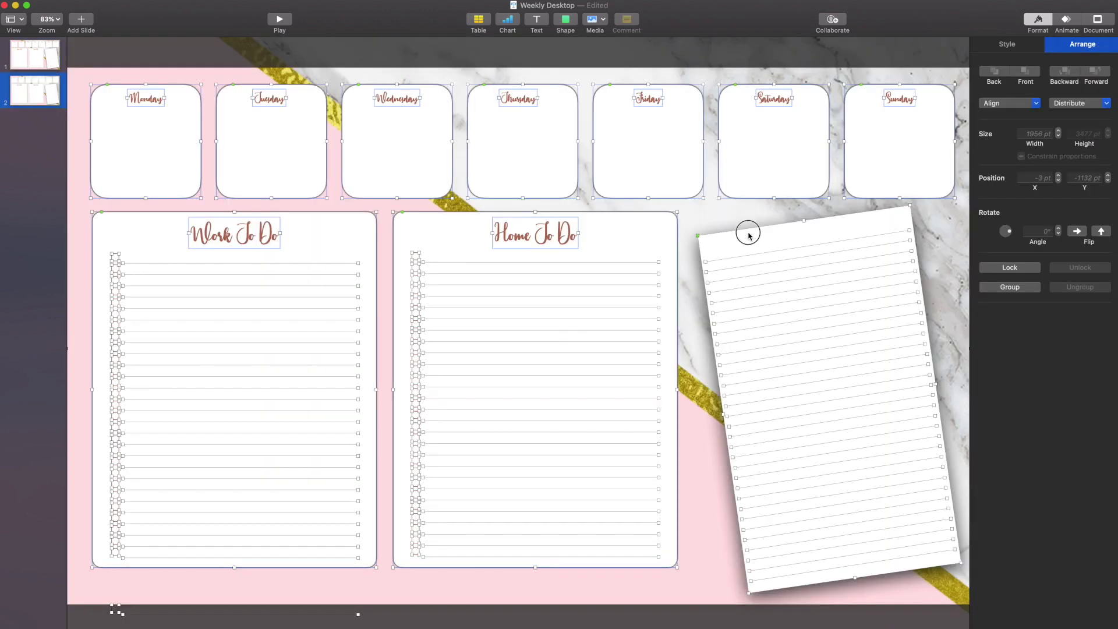
Lock the tilted note paper on slide 2 and delete all its ruled lines.
click(879, 570)
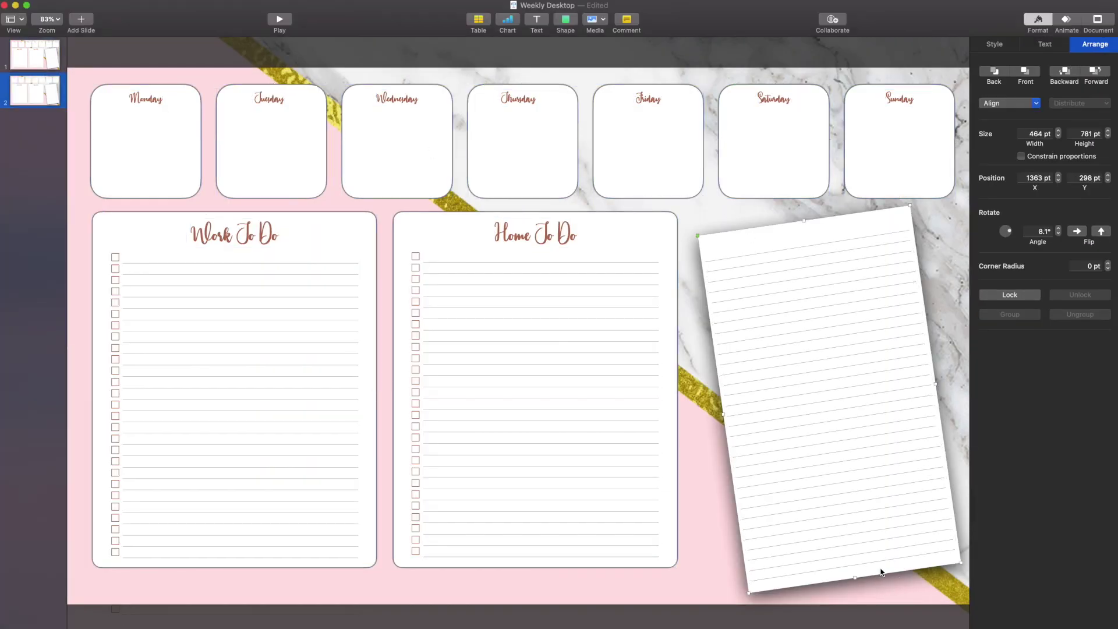
click(1009, 296)
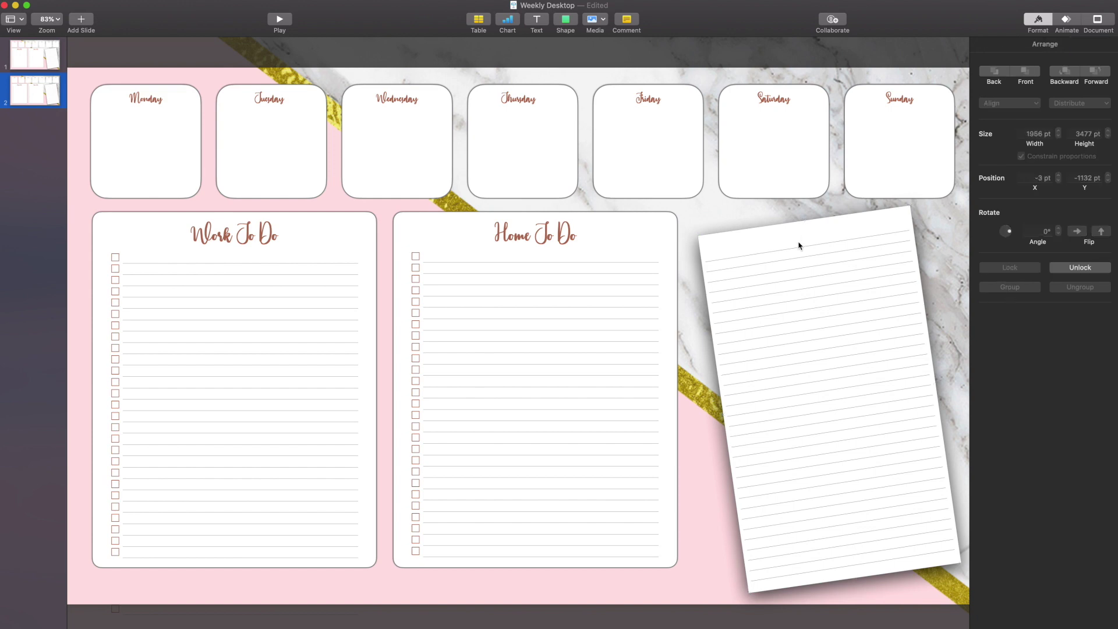
drag(798, 243, 971, 541)
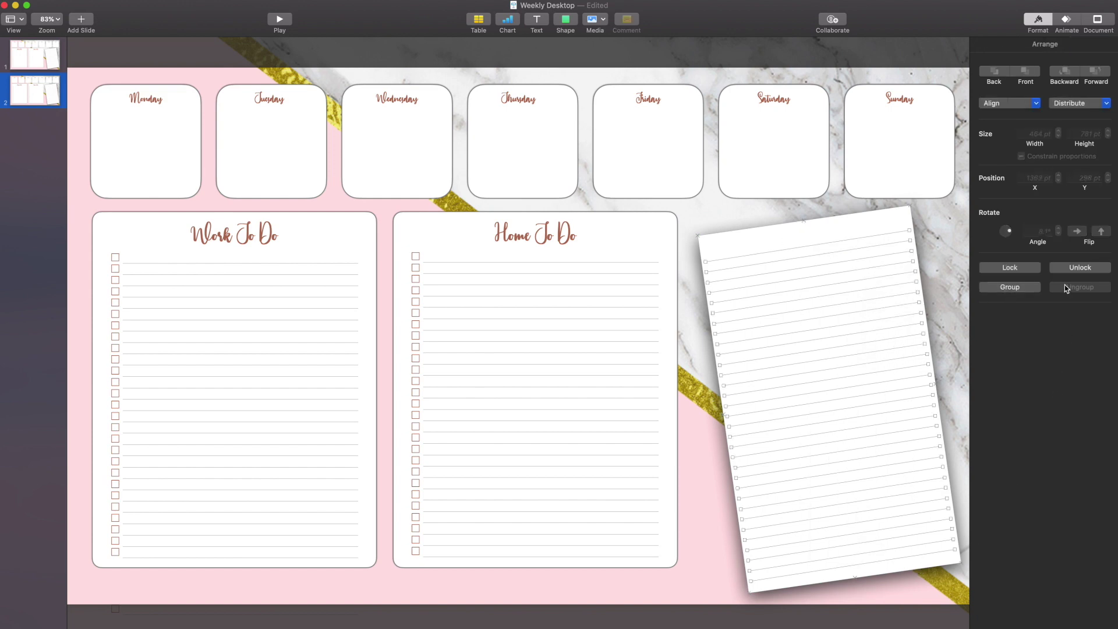
key(Delete)
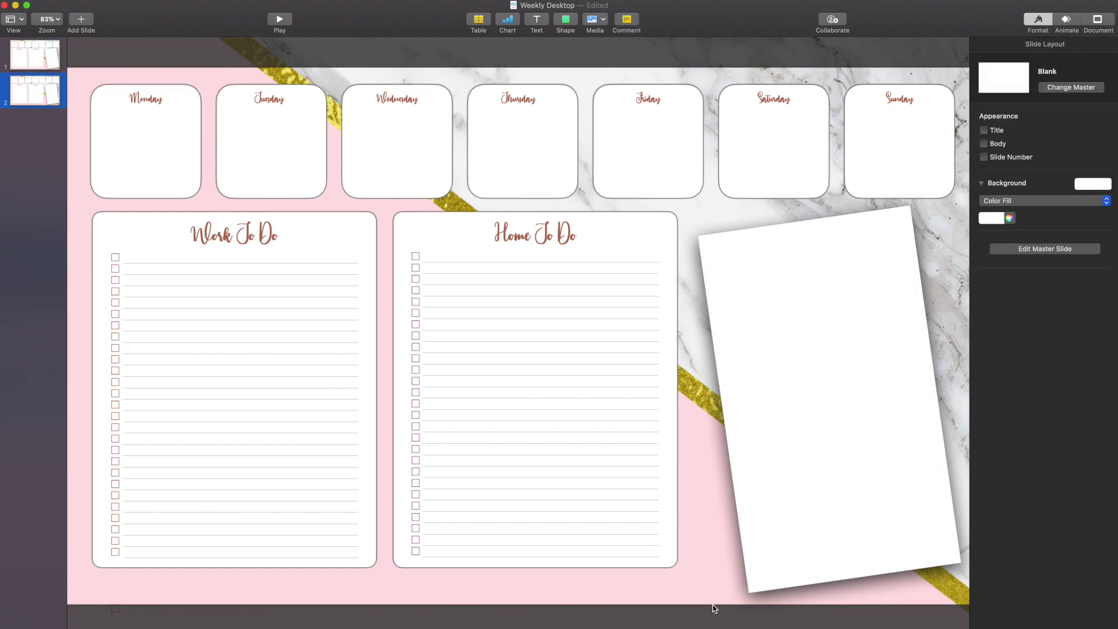
Switch between slides 1 and 2 to compare the lined and blank note sheets.
click(31, 66)
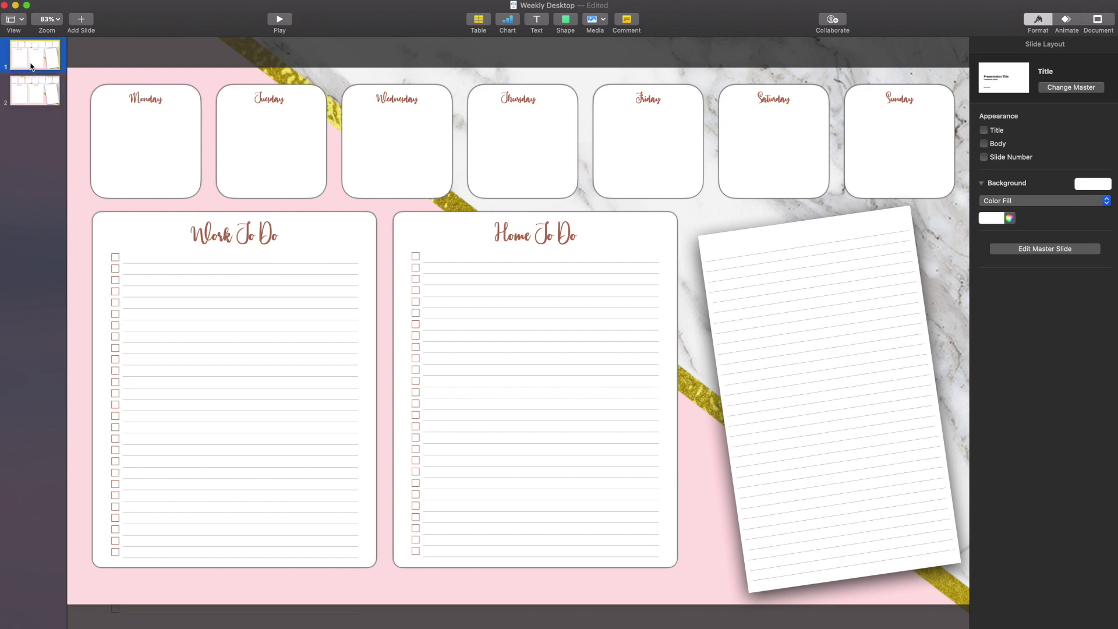
click(53, 93)
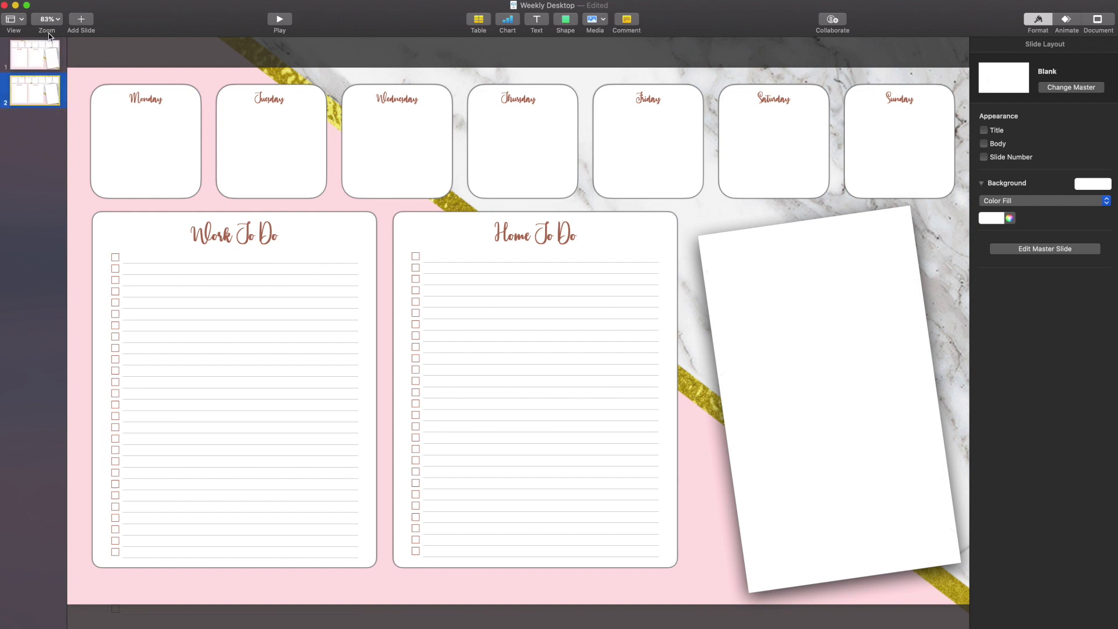
click(45, 58)
click(44, 84)
click(45, 67)
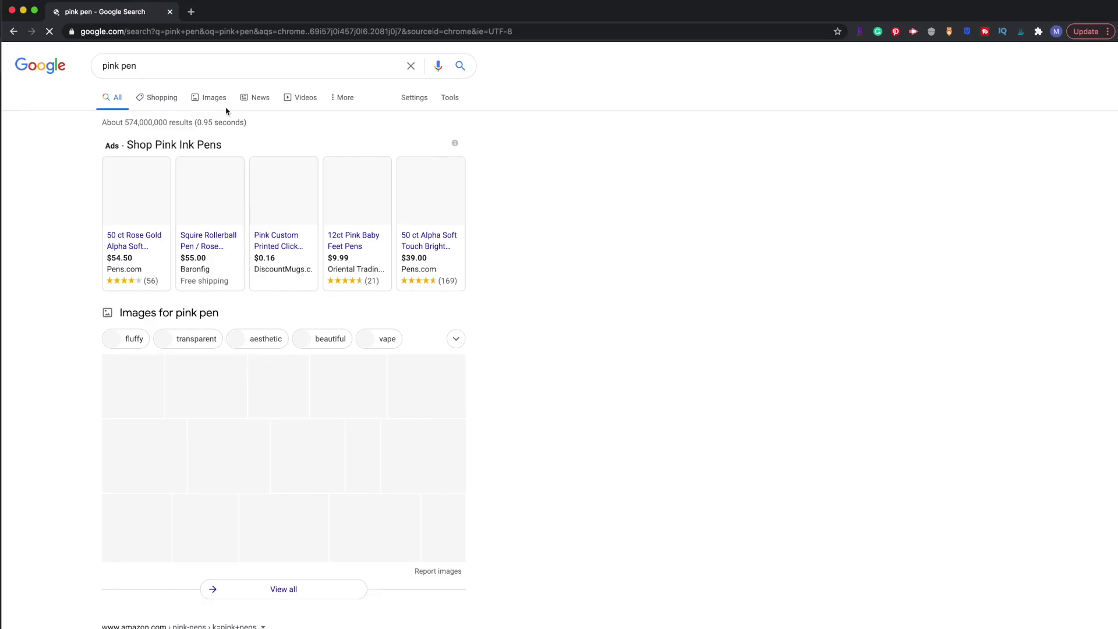
Show image results for 'pink pen' and scroll through them.
click(213, 98)
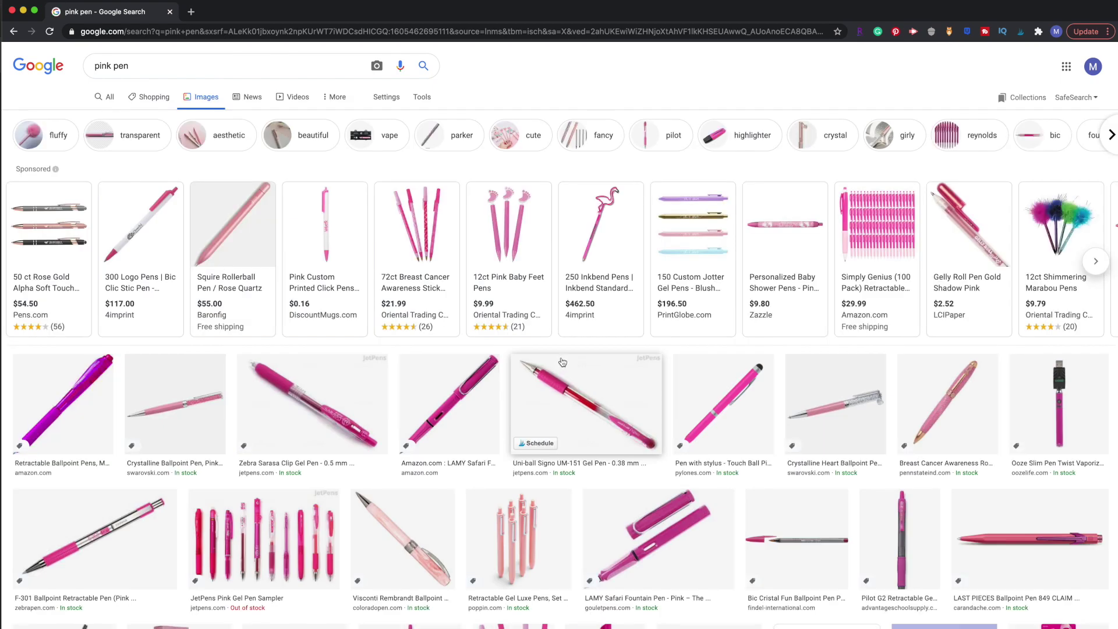
mouse_move(243, 245)
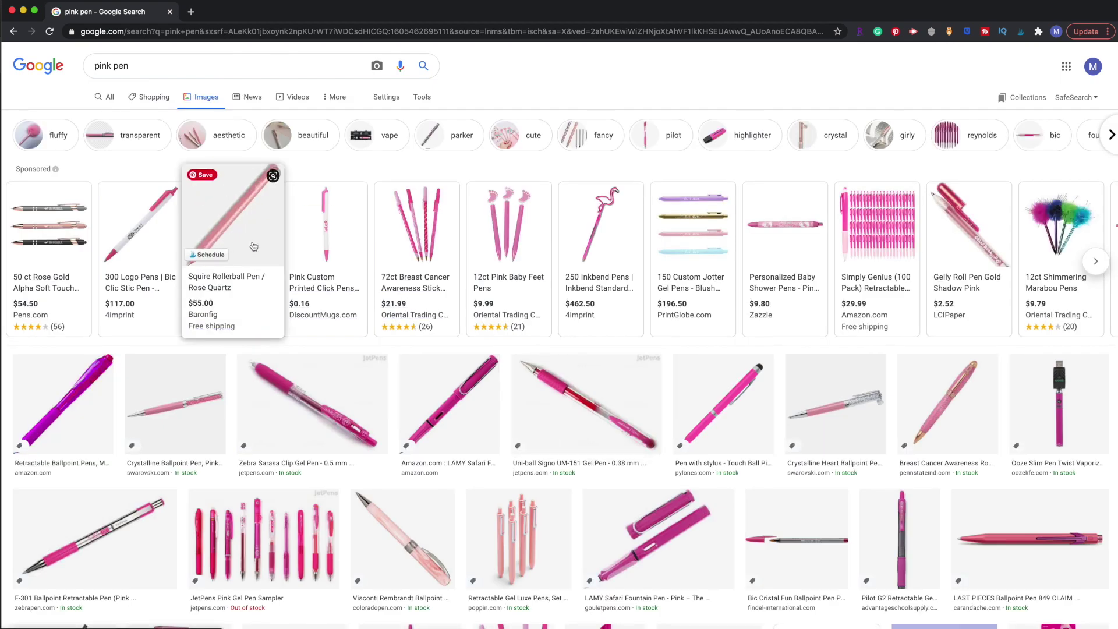
scroll(480, 358, down, 1)
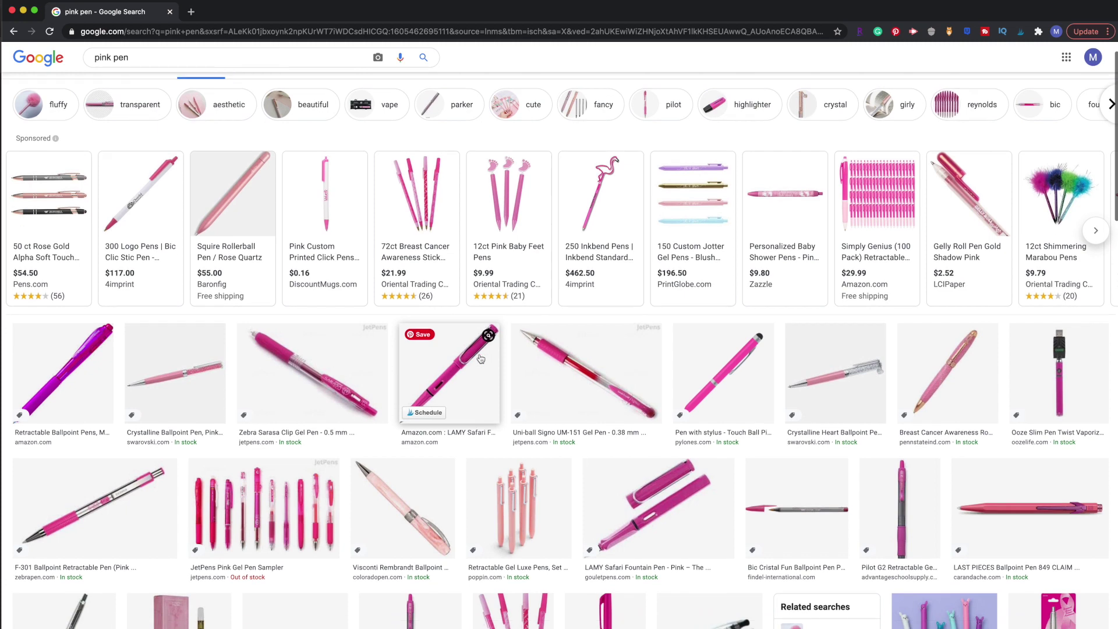
scroll(480, 359, down, 3)
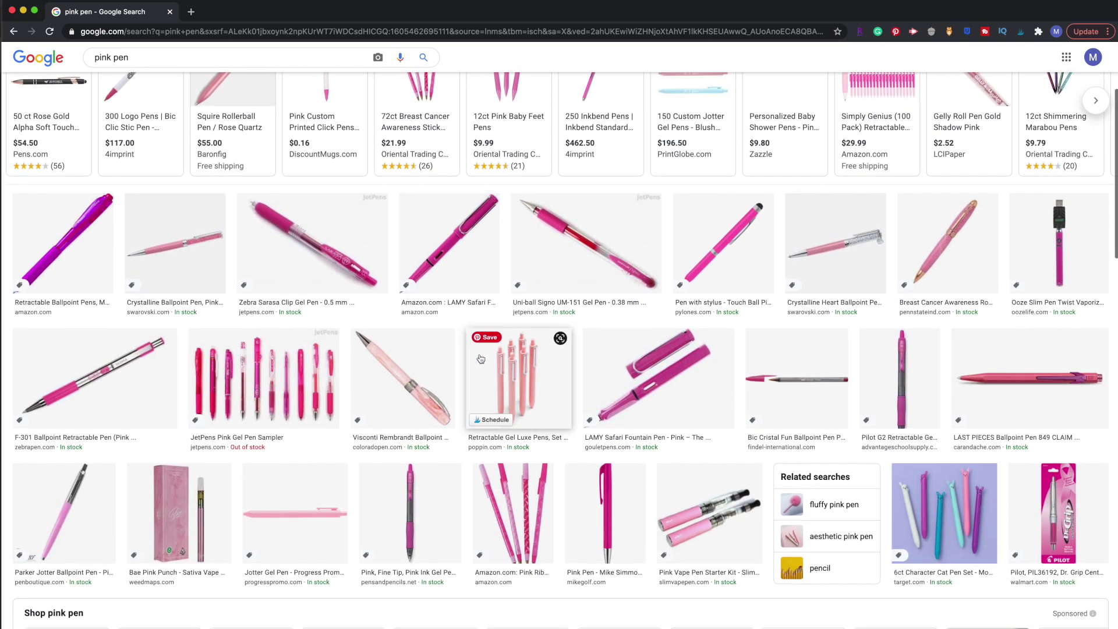
scroll(480, 358, down, 3)
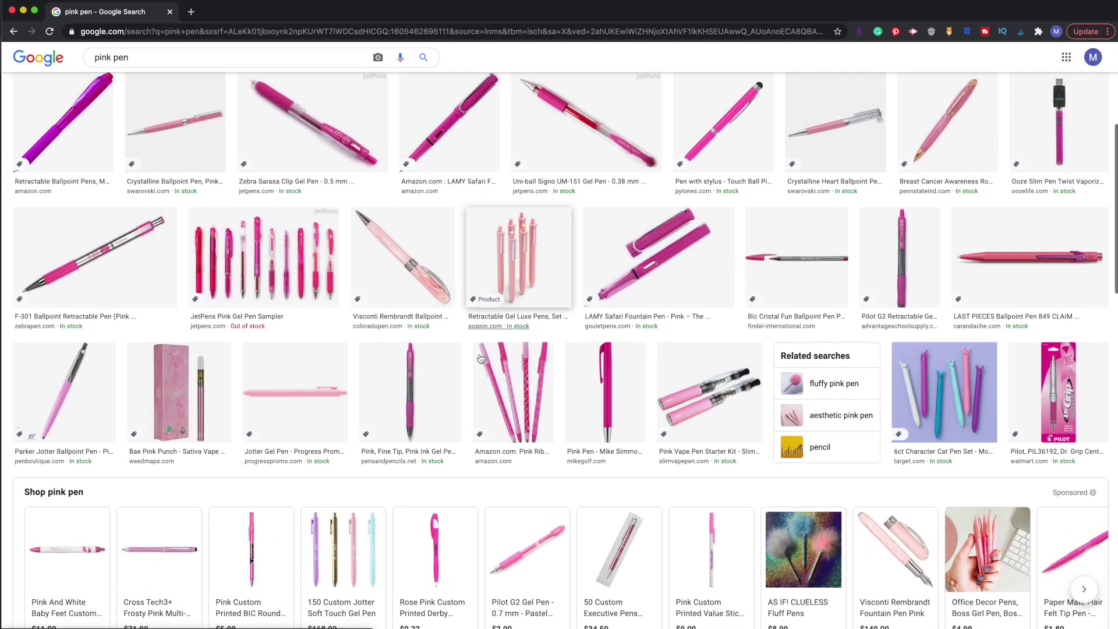
scroll(480, 358, down, 2)
Open the pink Swarovski crystalline pen in the large preview and copy its image.
click(480, 356)
scroll(299, 347, down, 5)
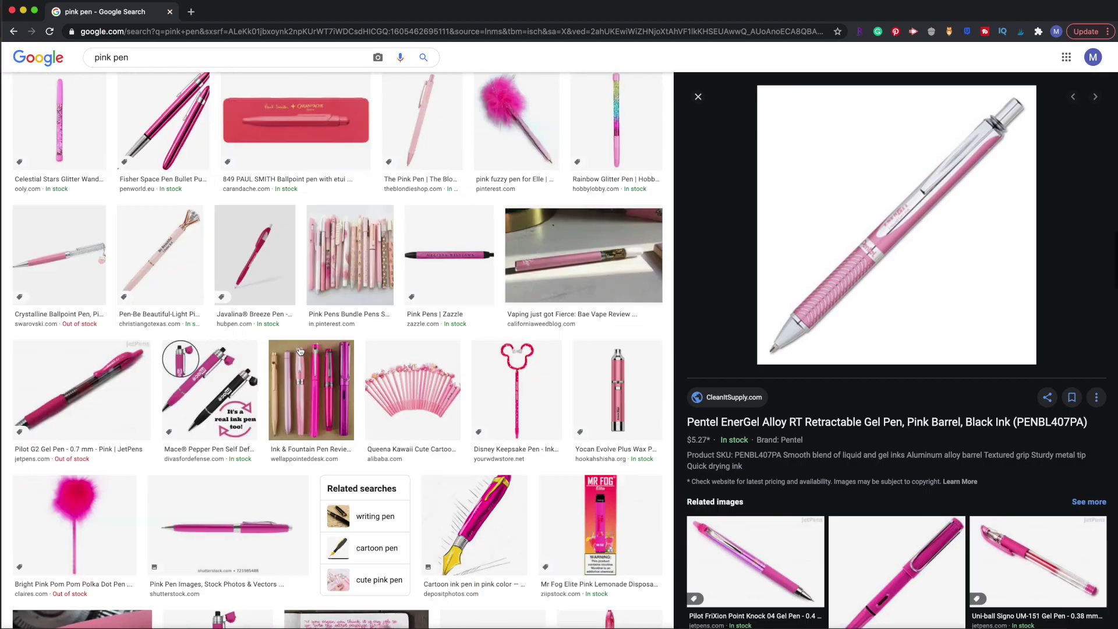
scroll(299, 347, down, 5)
click(645, 410)
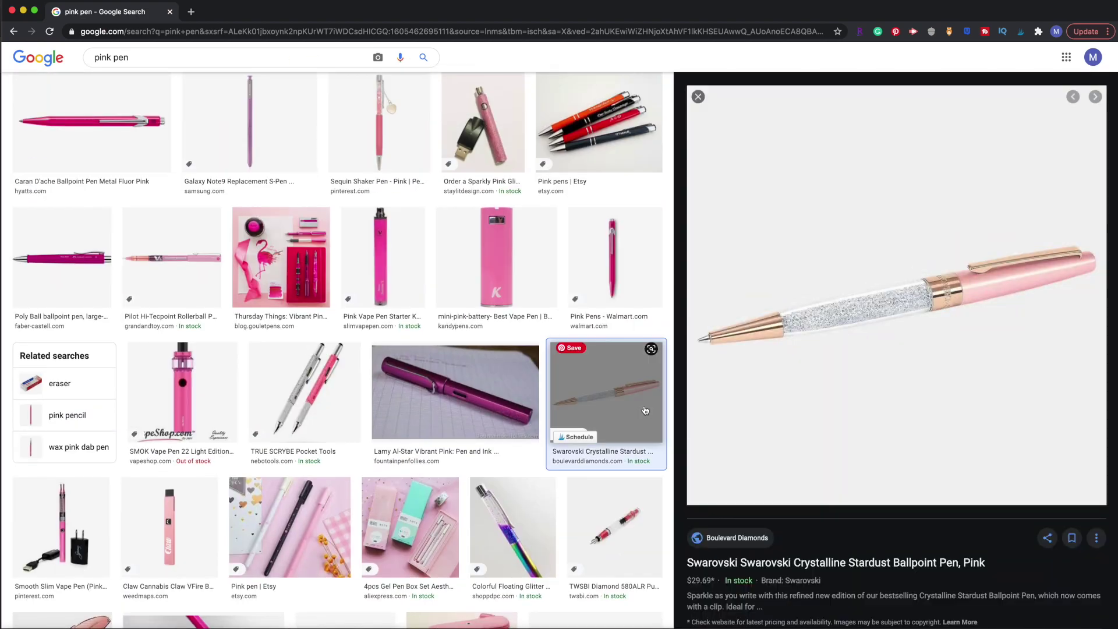
right_click(872, 415)
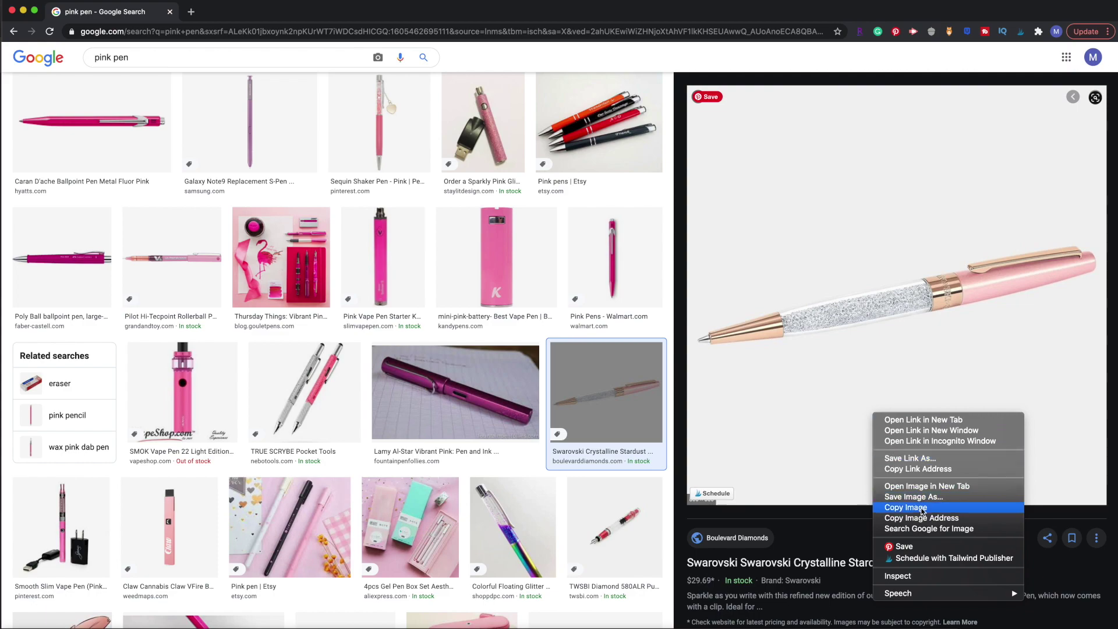
click(921, 507)
Paste the copied pink pen image onto the planner slide and reposition it.
key(super+Tab)
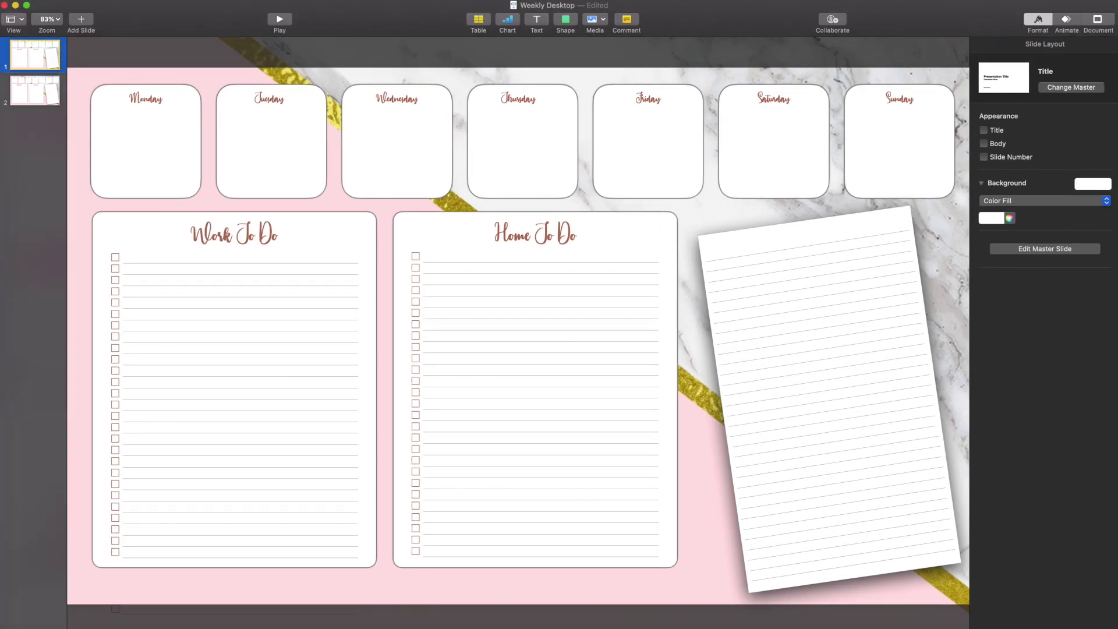
key(super+v)
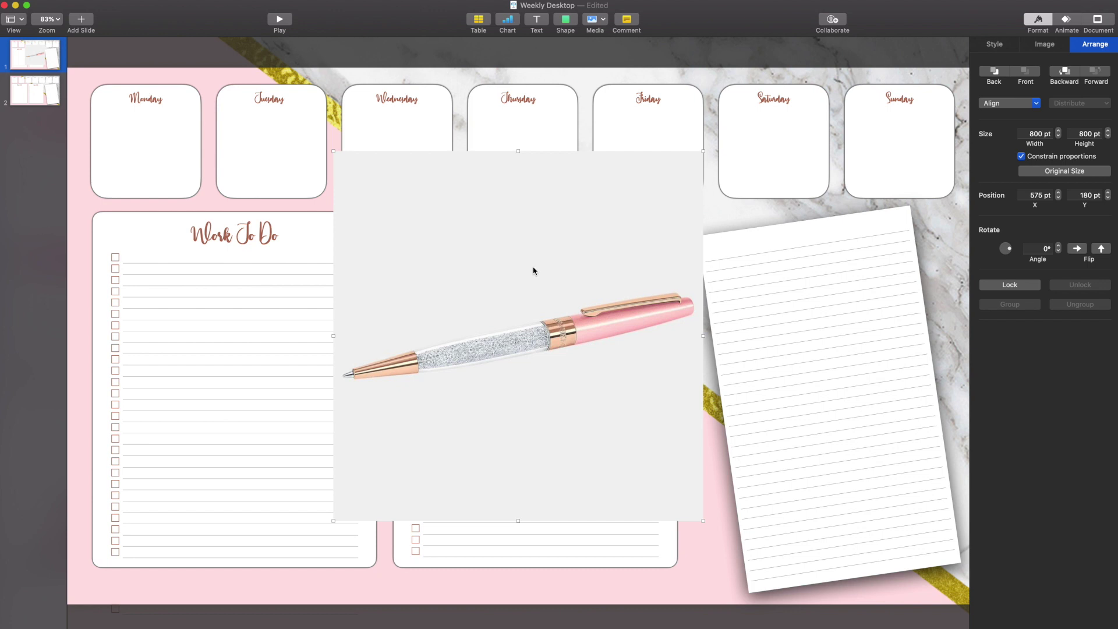
drag(531, 270, 639, 292)
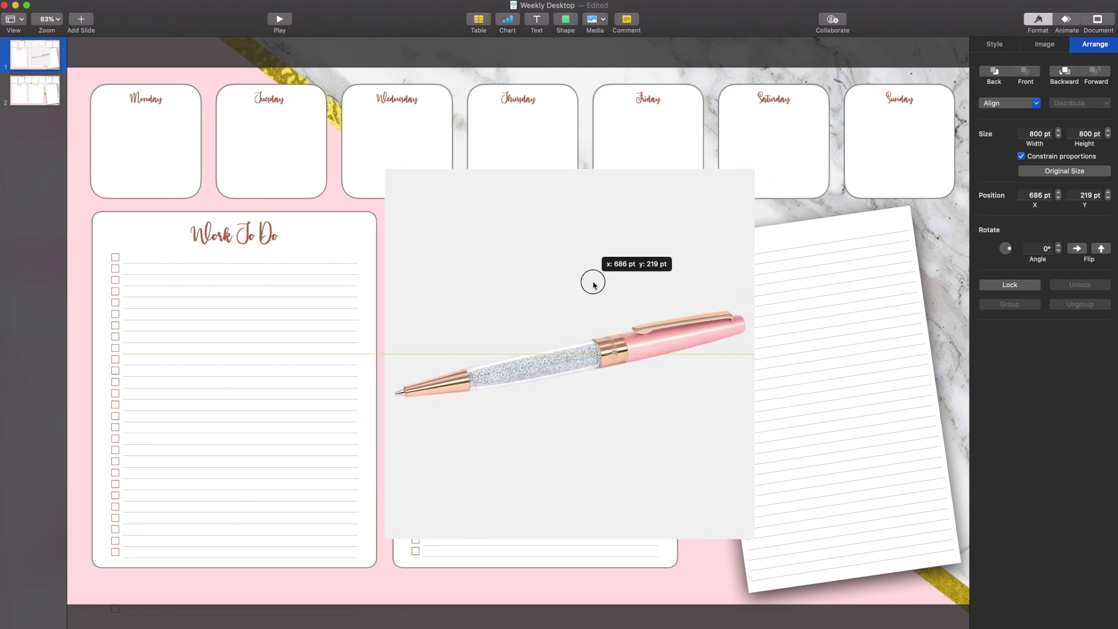
drag(594, 285, 594, 285)
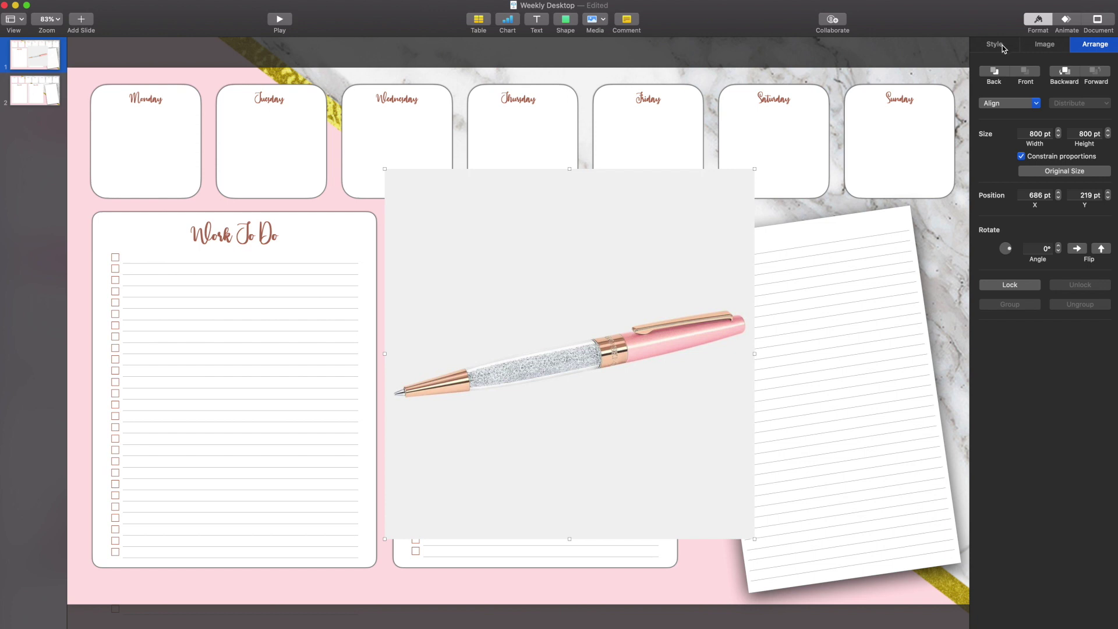
Remove the pen's cyan background with Instant Alpha at 150% zoom, then cut the pen from the slide.
click(1040, 46)
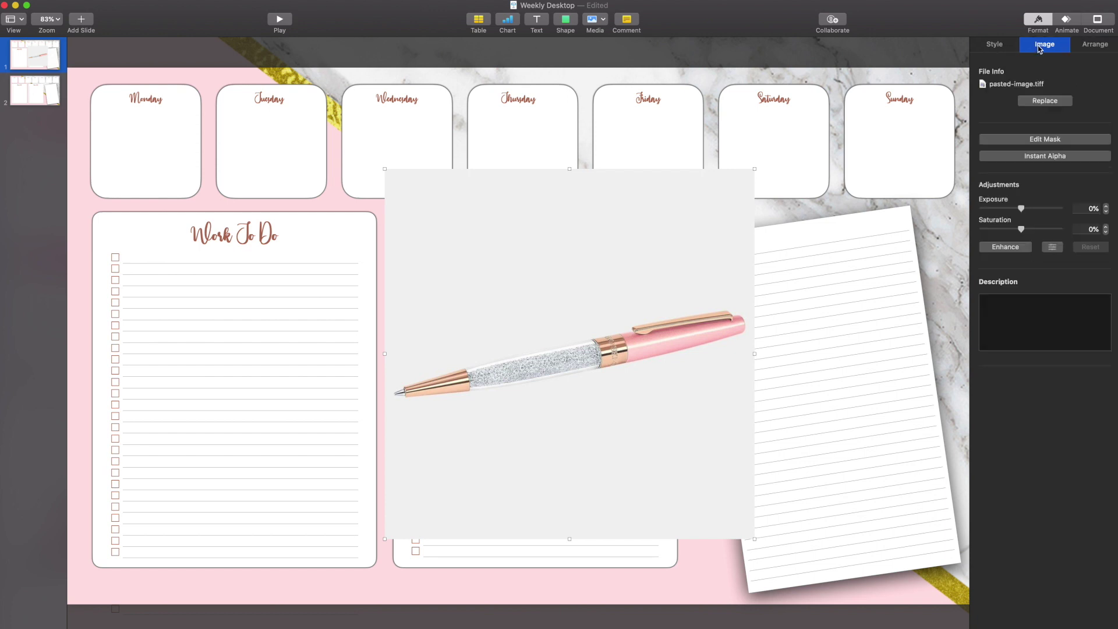
click(1065, 157)
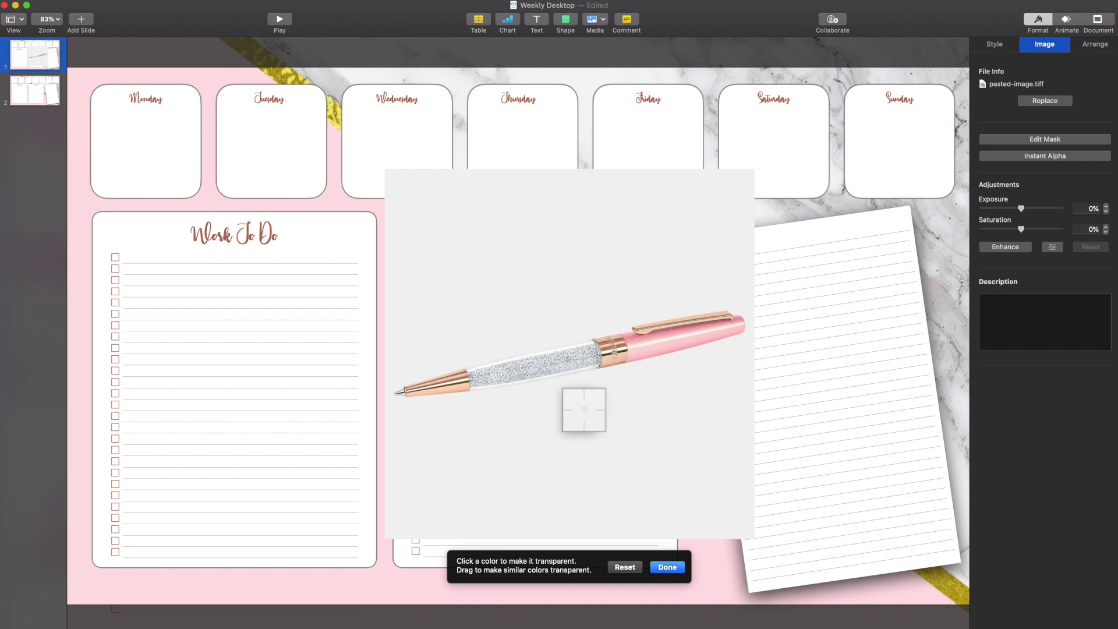
drag(508, 428, 518, 433)
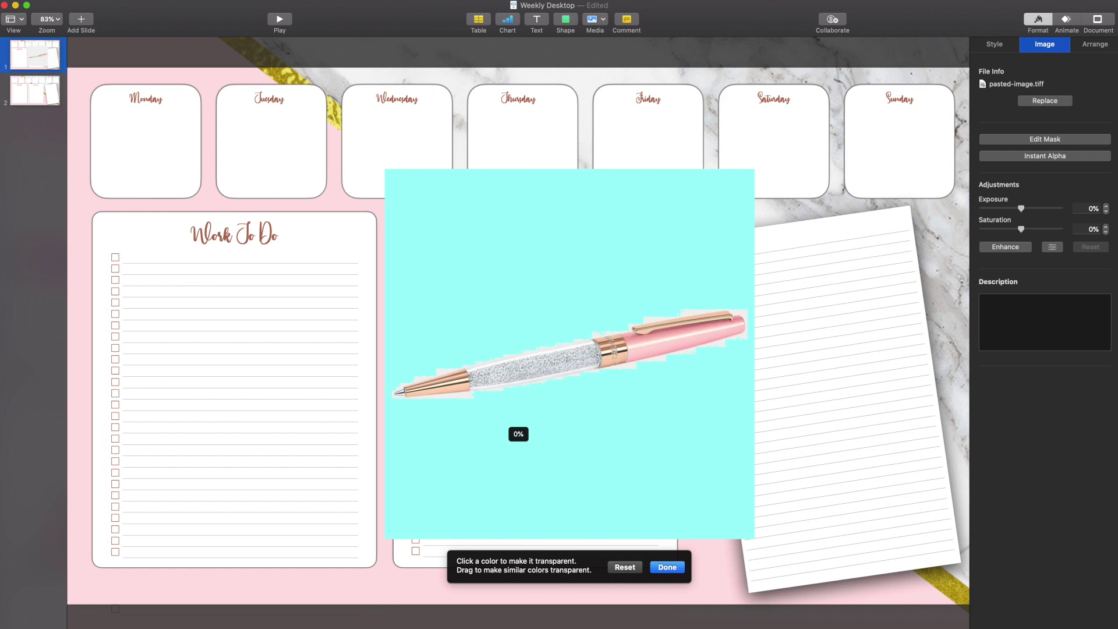
mouse_move(518, 434)
mouse_down()
mouse_move(528, 444)
mouse_move(525, 390)
mouse_move(515, 431)
mouse_up()
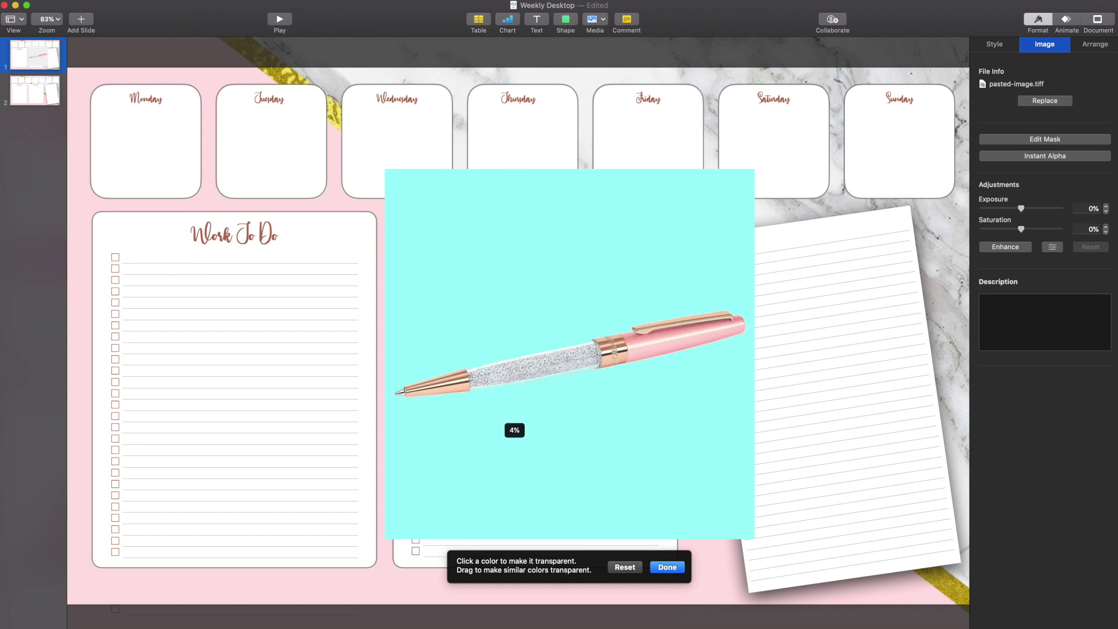
mouse_move(510, 428)
mouse_down()
mouse_move(499, 422)
mouse_move(515, 417)
mouse_up()
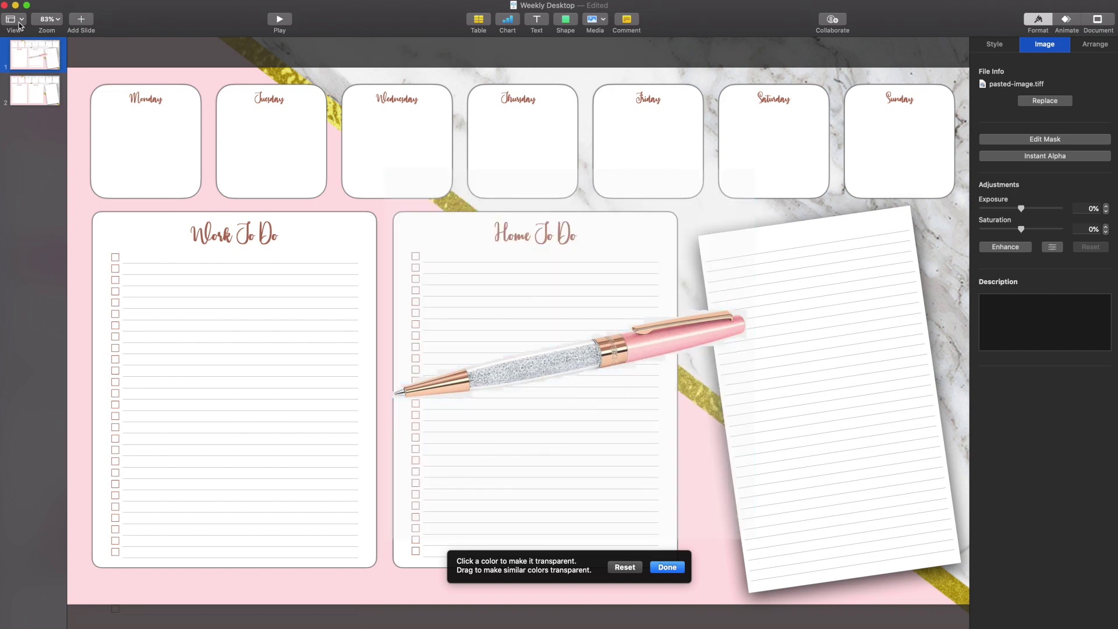
click(47, 19)
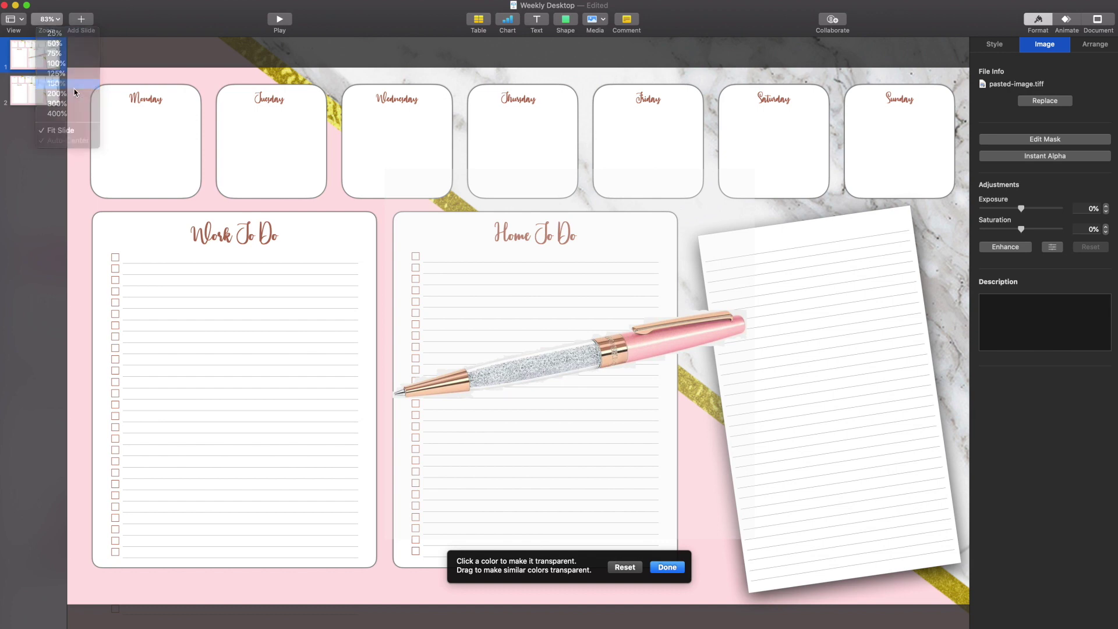
click(55, 84)
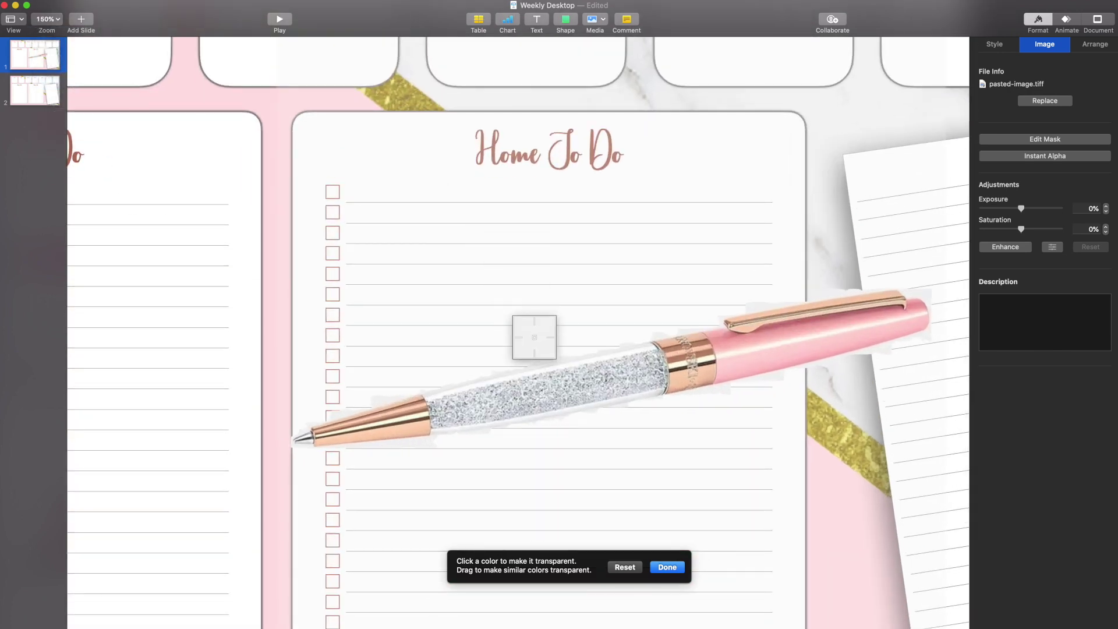
click(676, 571)
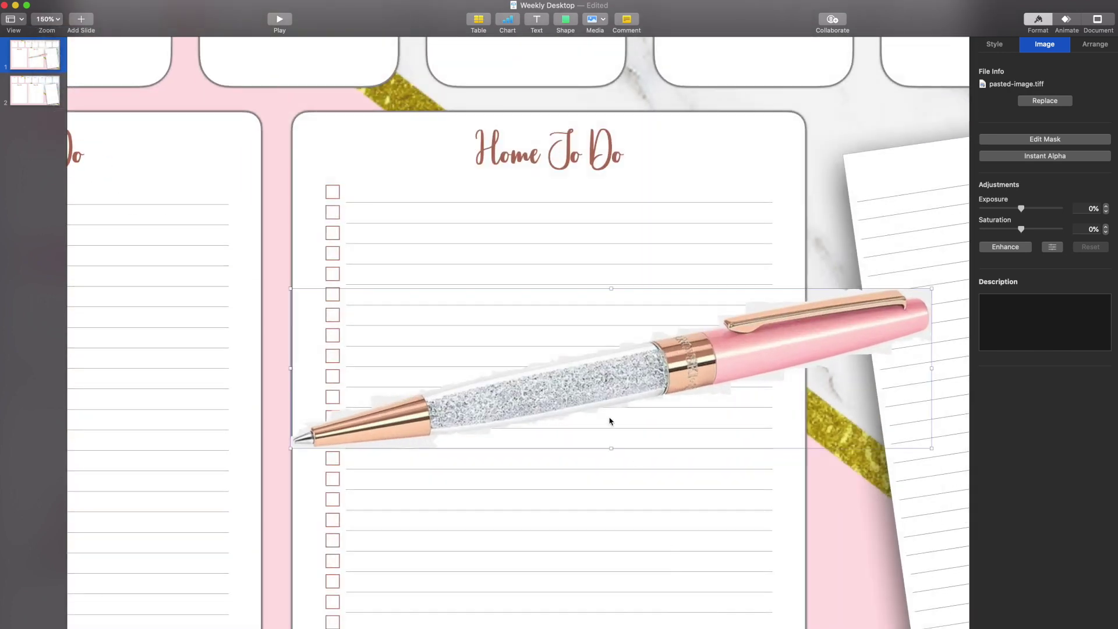
key(super+x)
click(81, 19)
Paste the crystal pen onto a new blank slide and move it left and down.
click(150, 282)
key(super+v)
click(536, 337)
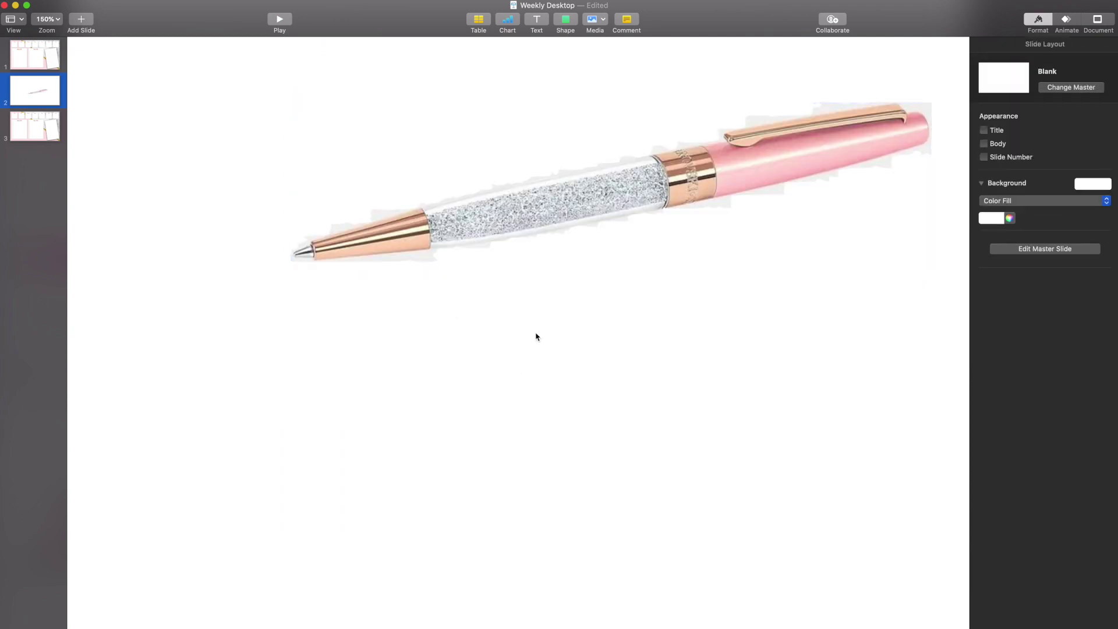
drag(563, 185, 457, 231)
click(610, 378)
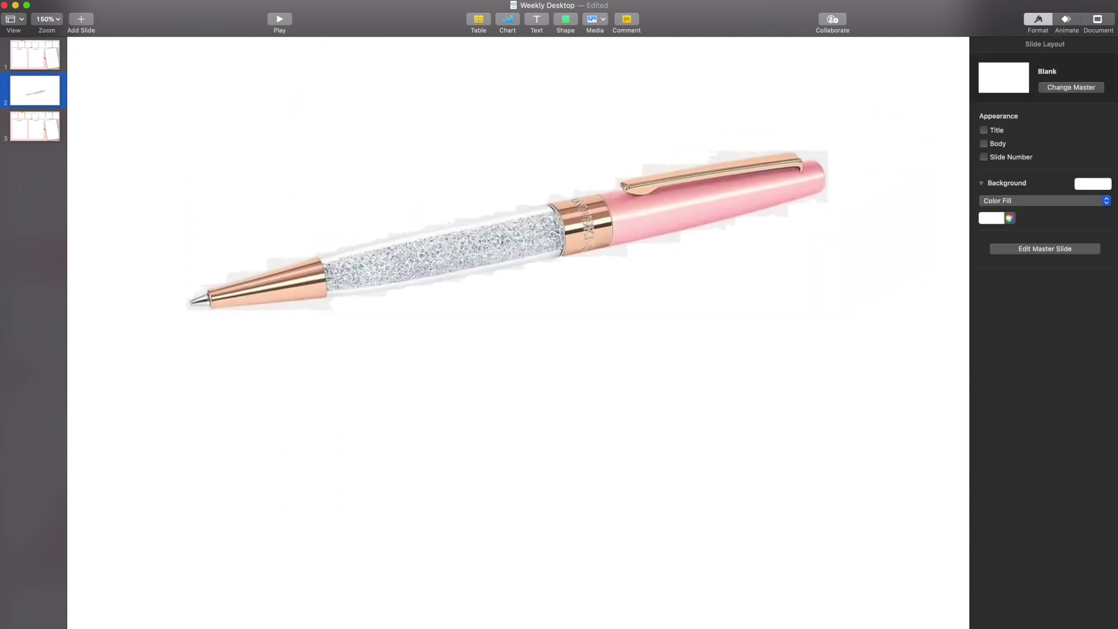
Set the new slide's background color fill to orange.
click(1098, 20)
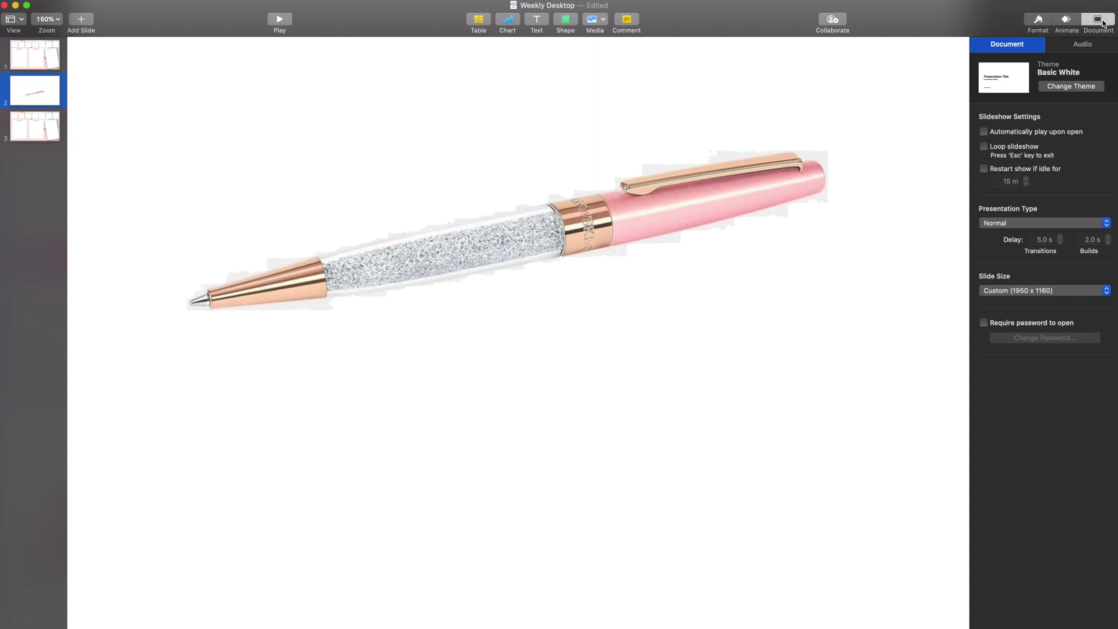
click(1045, 22)
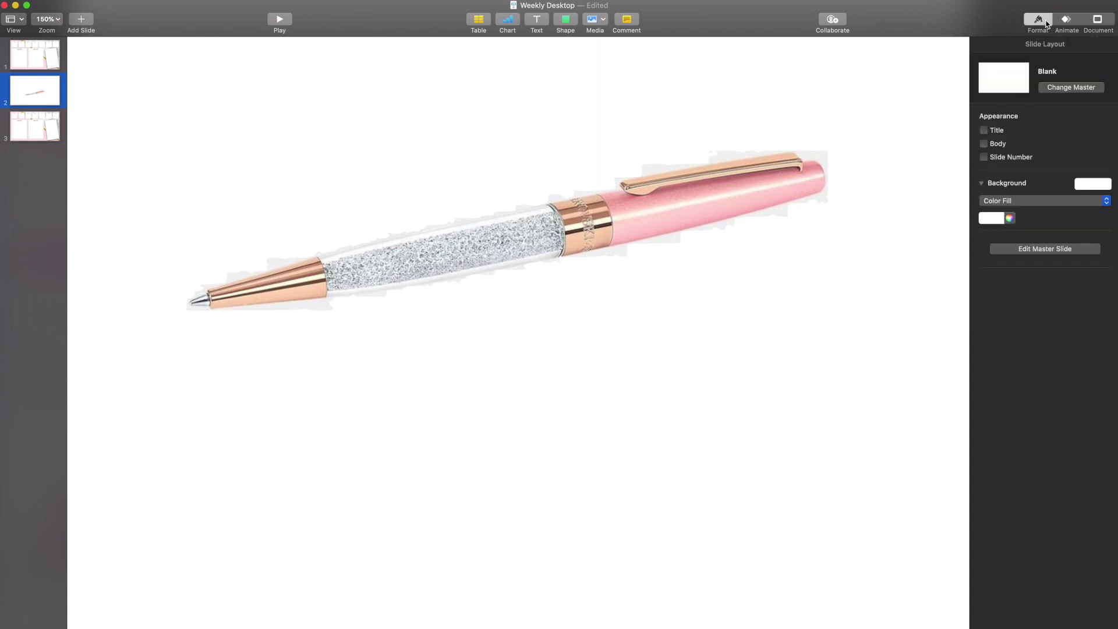
click(1010, 219)
click(171, 379)
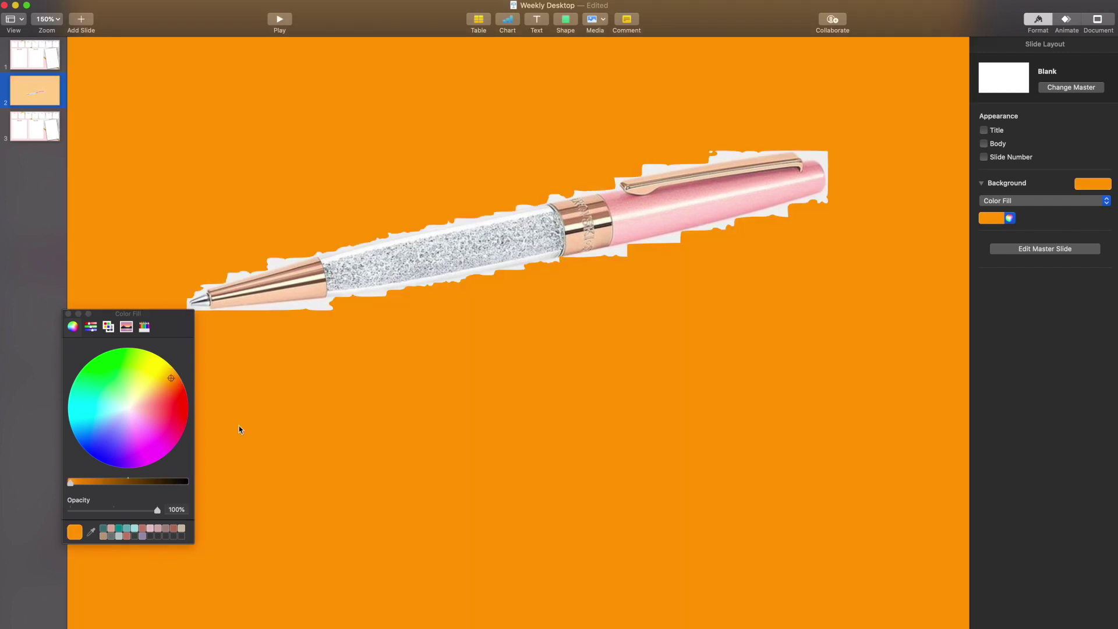
click(68, 314)
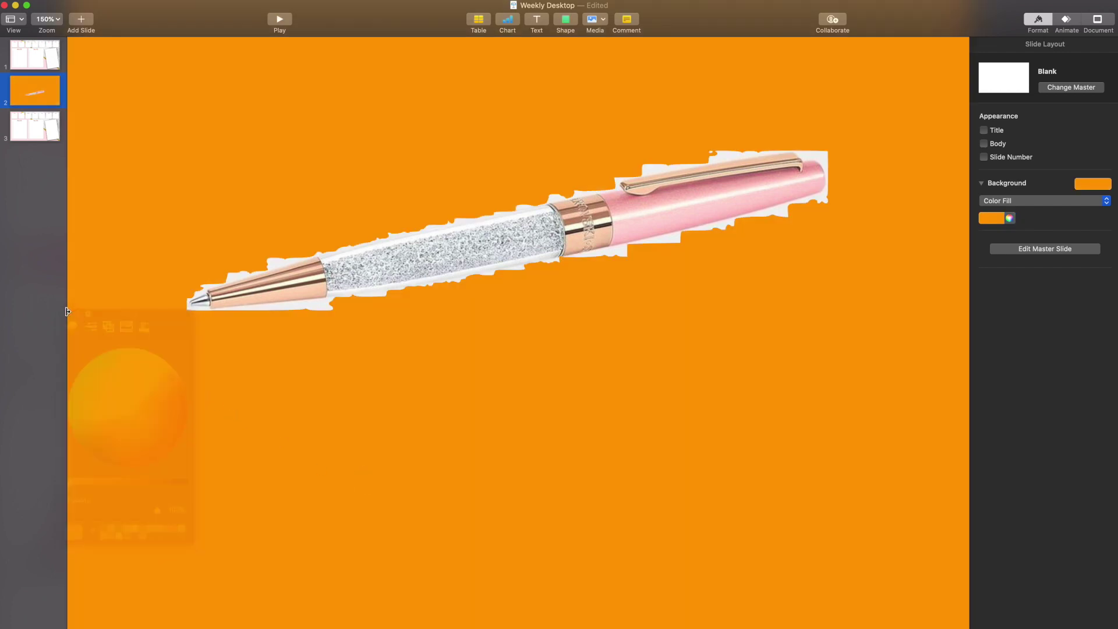
Clear the pen's white fringe with Instant Alpha at 300% zoom, then return to Fit Slide.
click(660, 180)
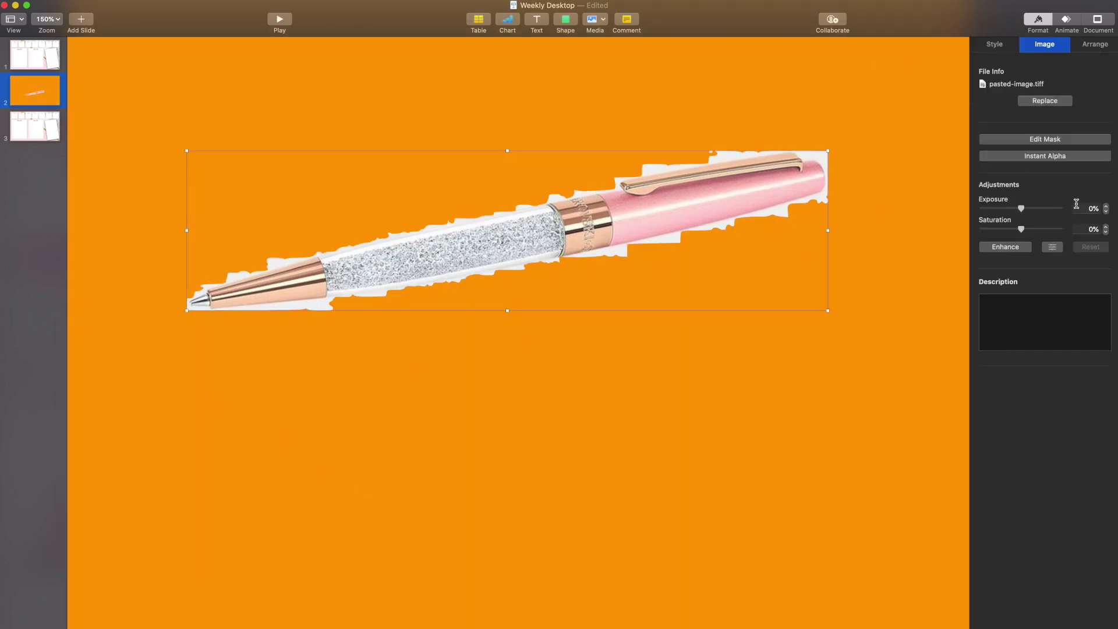
click(1030, 157)
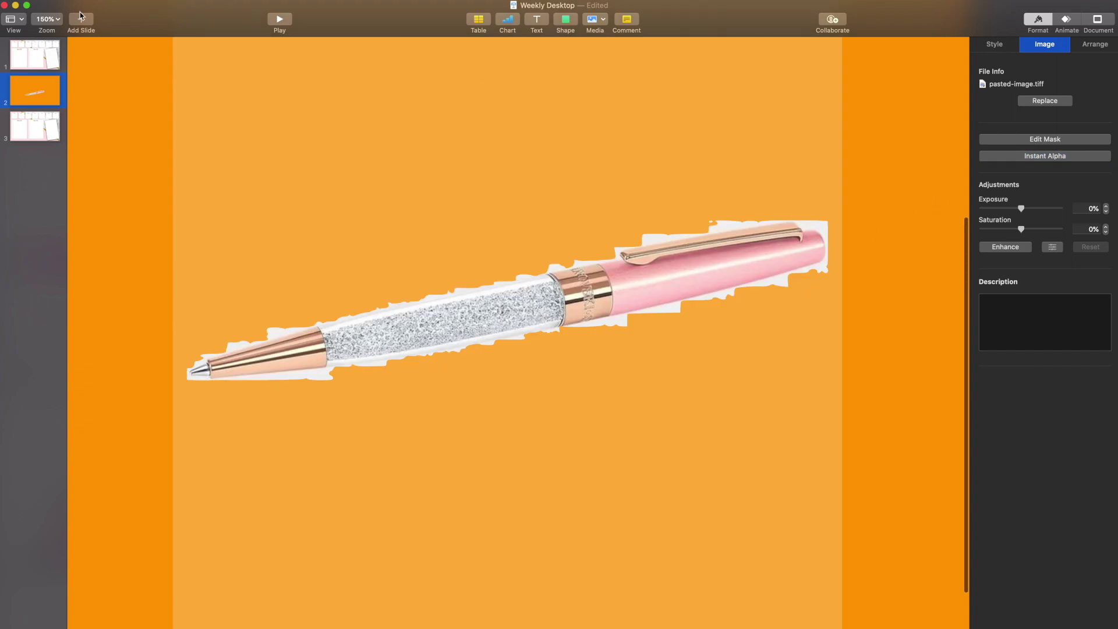
click(58, 19)
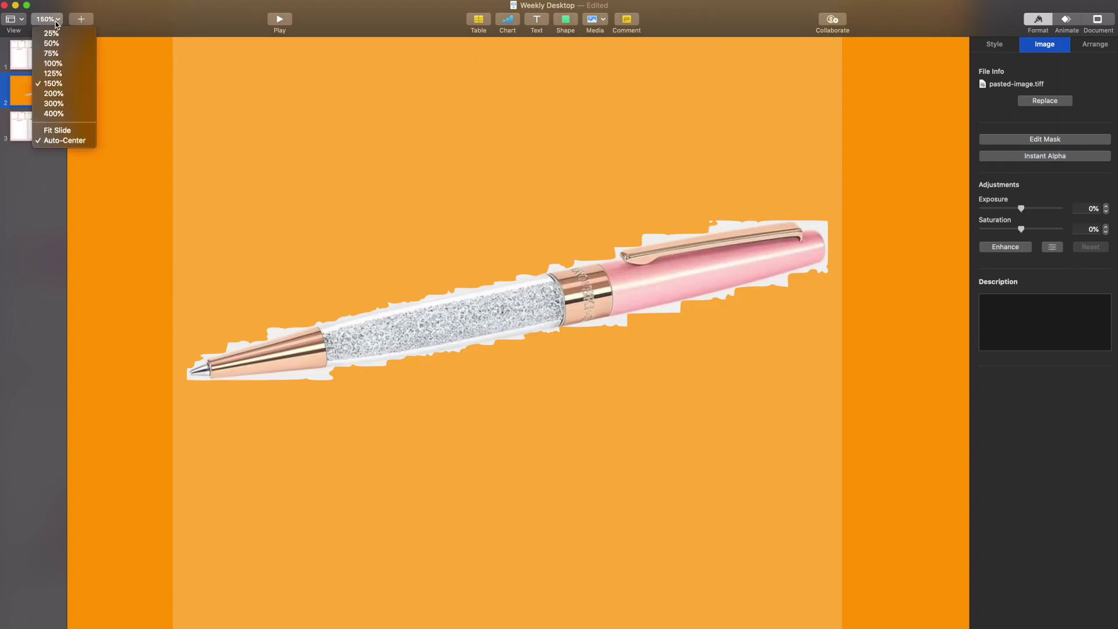
click(58, 103)
drag(838, 288, 838, 289)
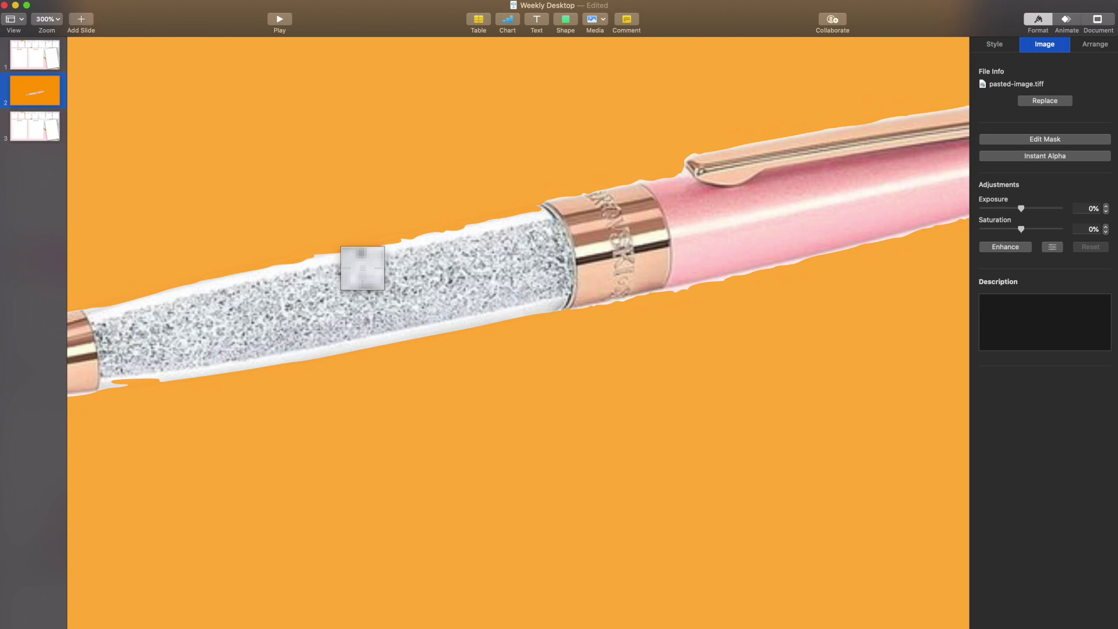
scroll(524, 222, down, 2)
drag(674, 232, 674, 232)
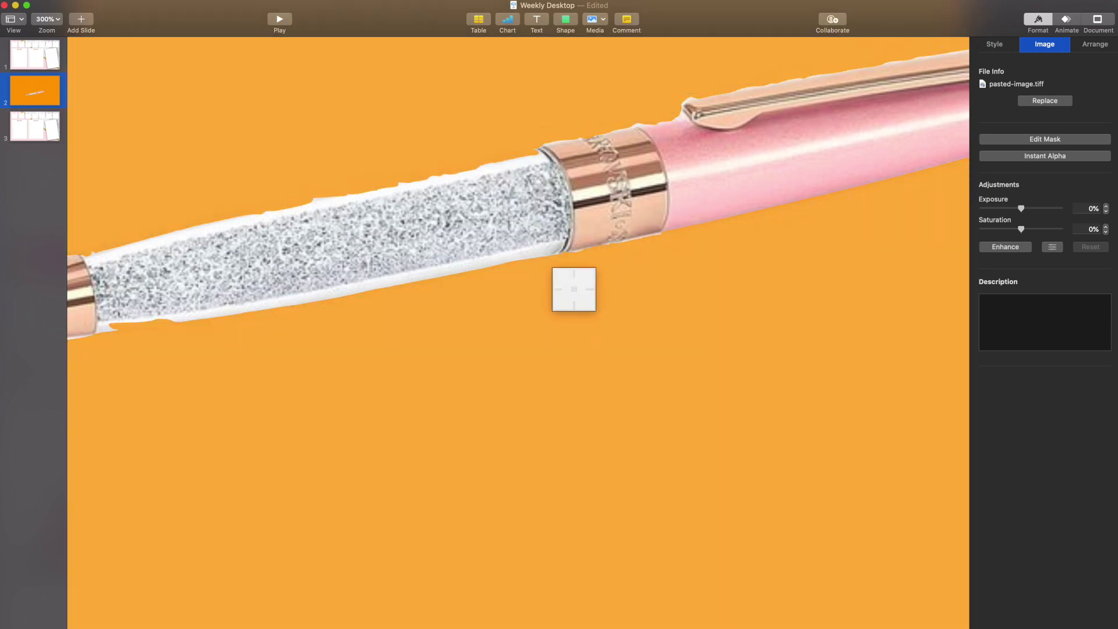
scroll(429, 334, left, 5)
scroll(430, 335, right, 3)
click(46, 20)
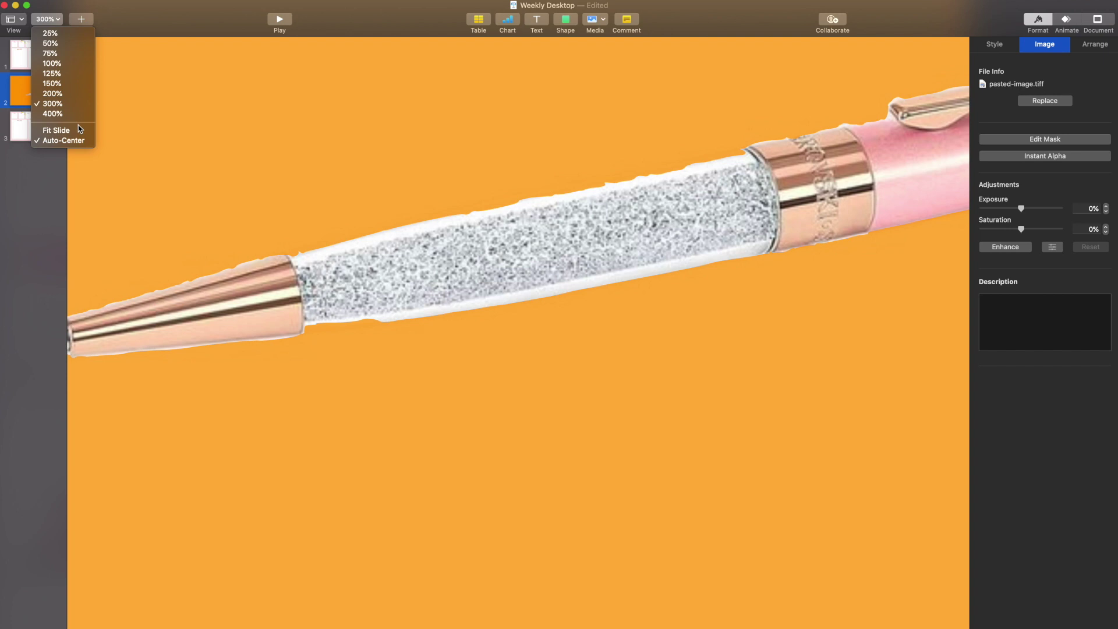
click(80, 129)
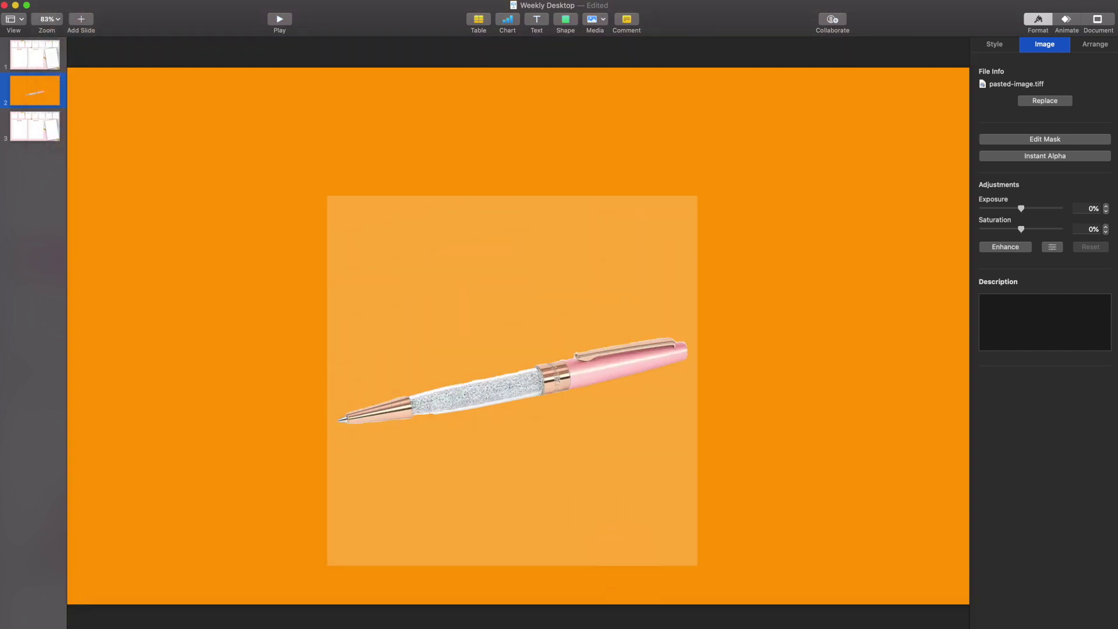
click(484, 481)
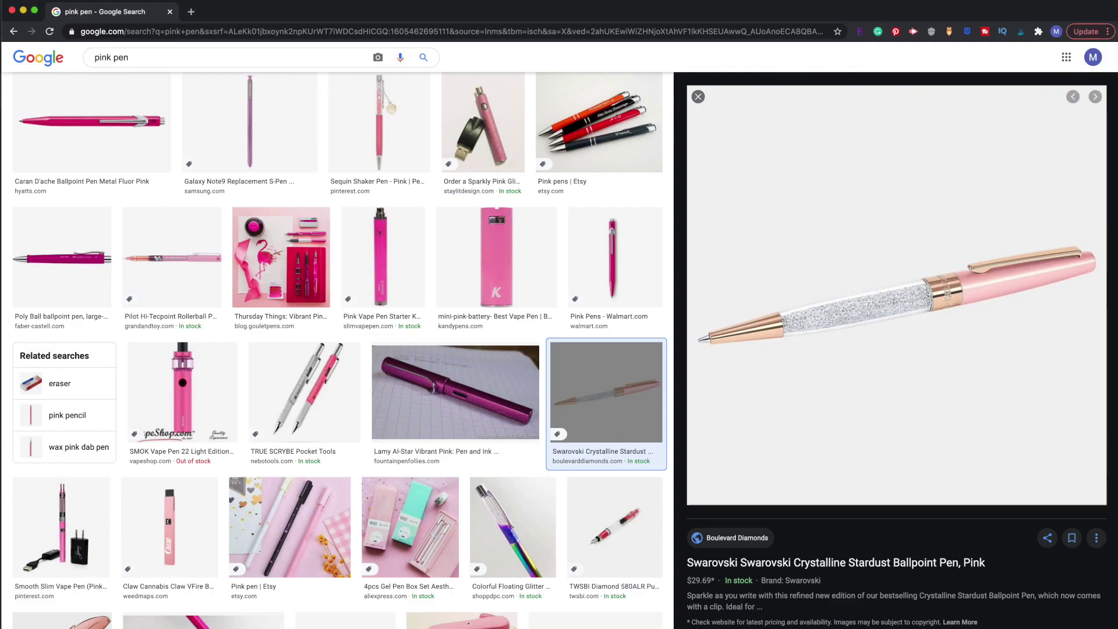
Open the plain pink pen image preview in Google Images and copy it.
scroll(442, 333, up, 5)
scroll(442, 334, up, 10)
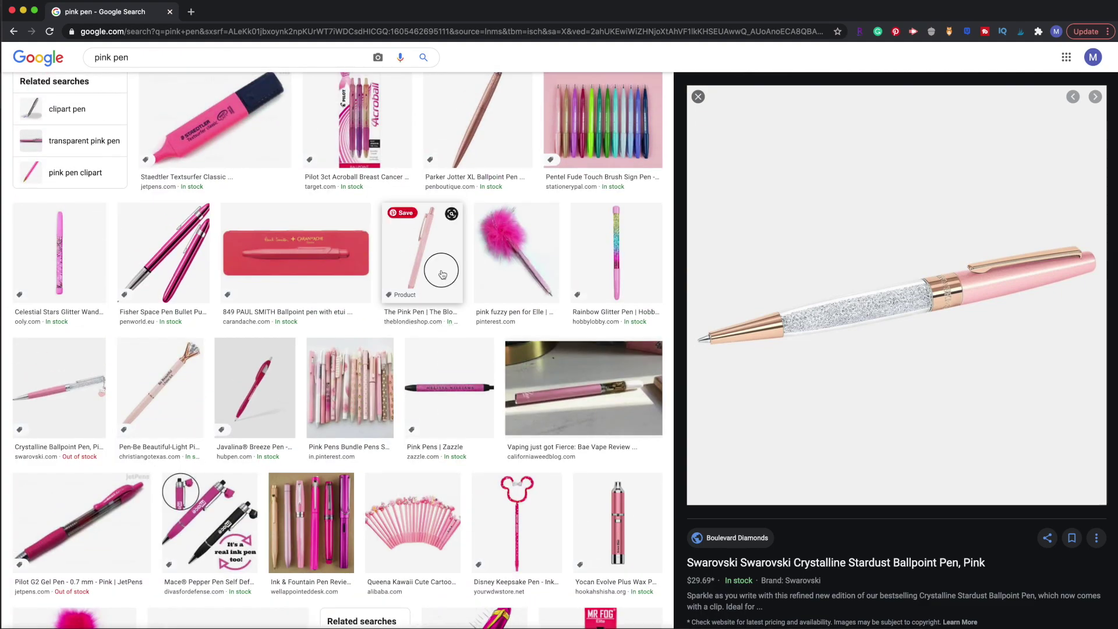
click(442, 274)
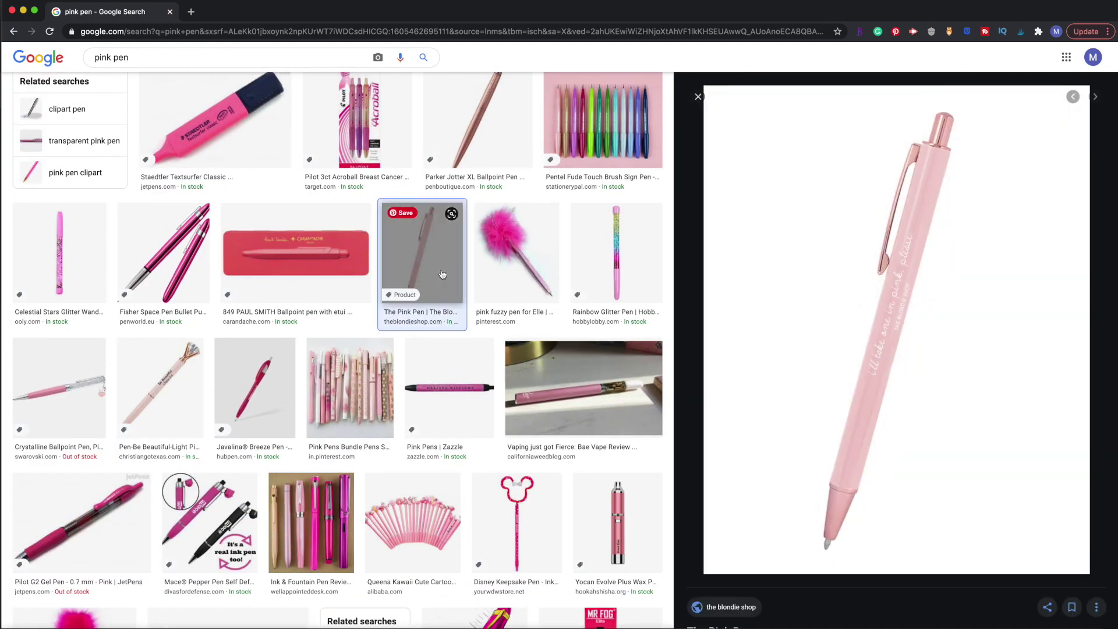
right_click(909, 392)
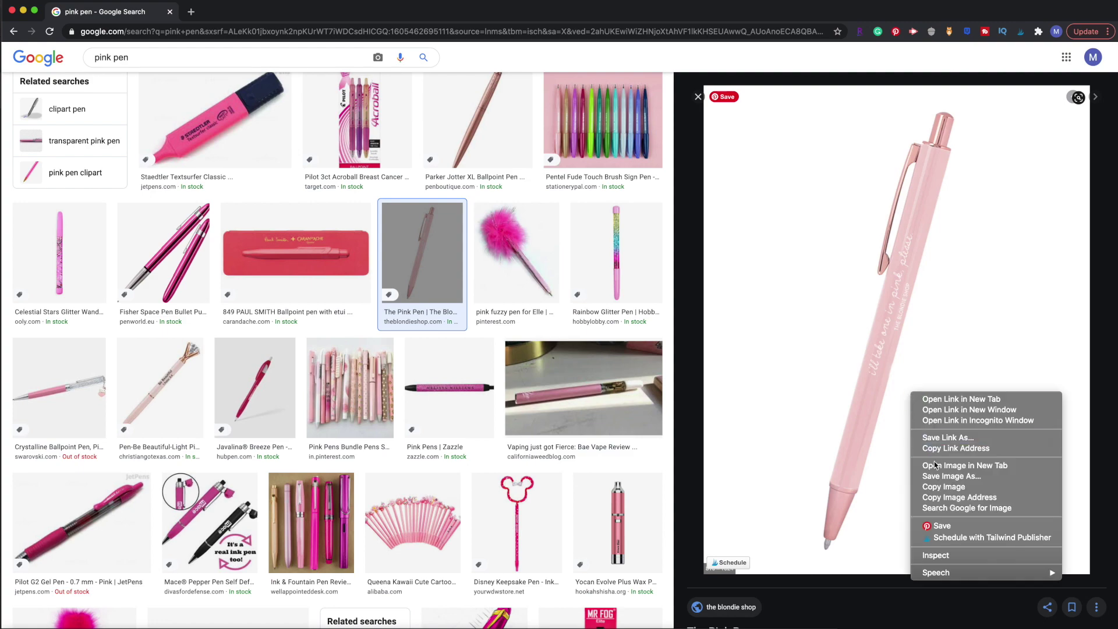
click(934, 491)
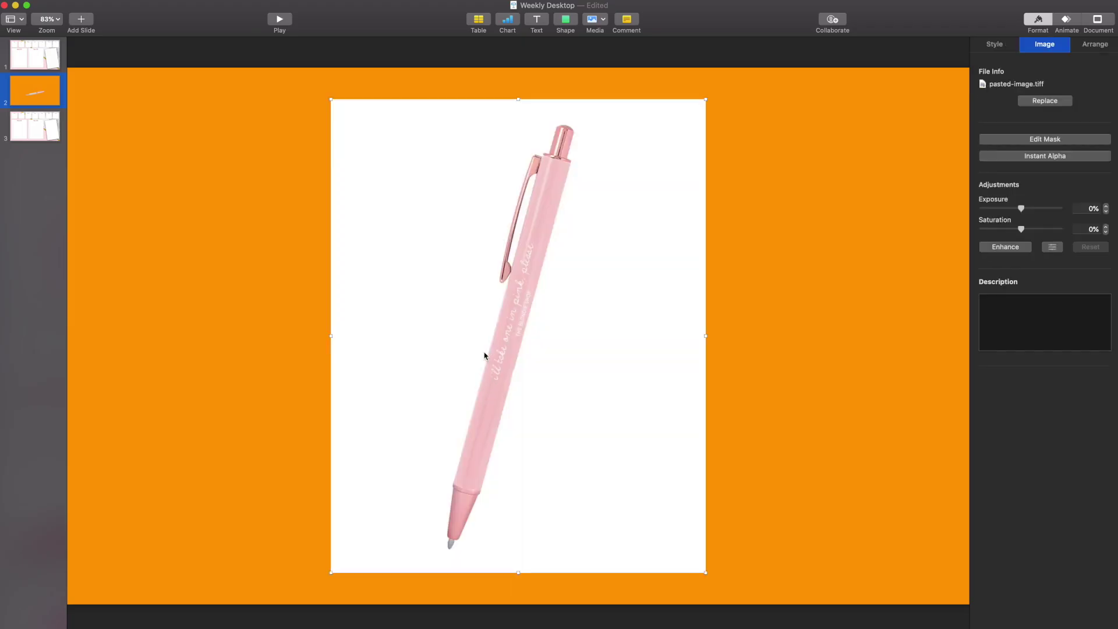
Place the pasted pink pen on the orange slide's left, shifting the crystal pen right.
drag(486, 356, 301, 345)
drag(640, 375, 878, 362)
drag(241, 318, 301, 323)
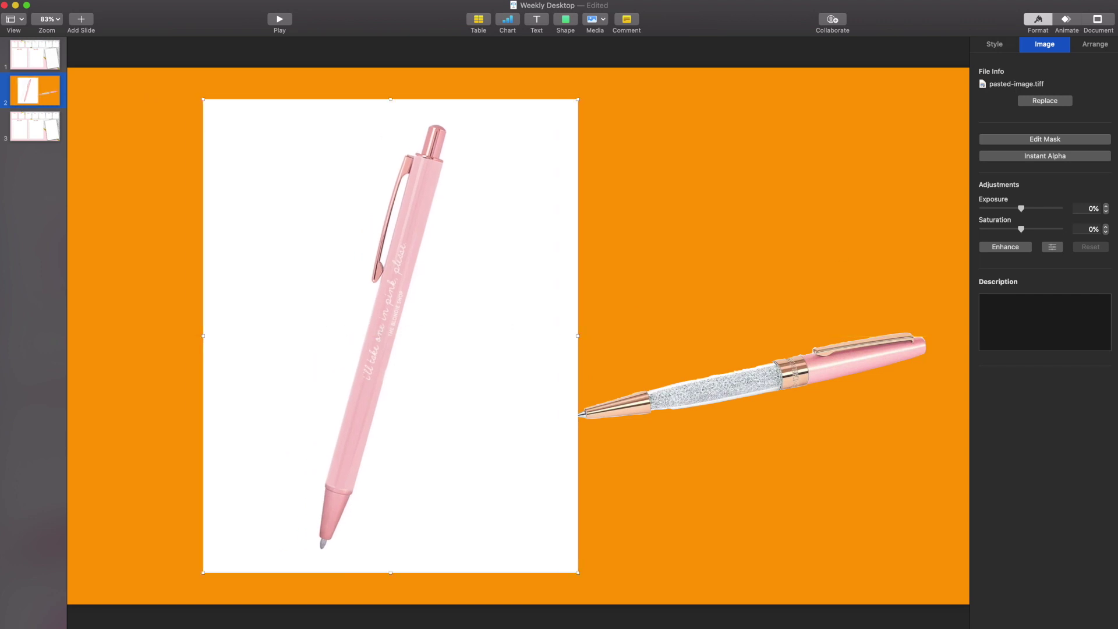
Remove the plain pink pen's white background with Instant Alpha at 150% and 300% zoom.
click(1045, 160)
click(455, 399)
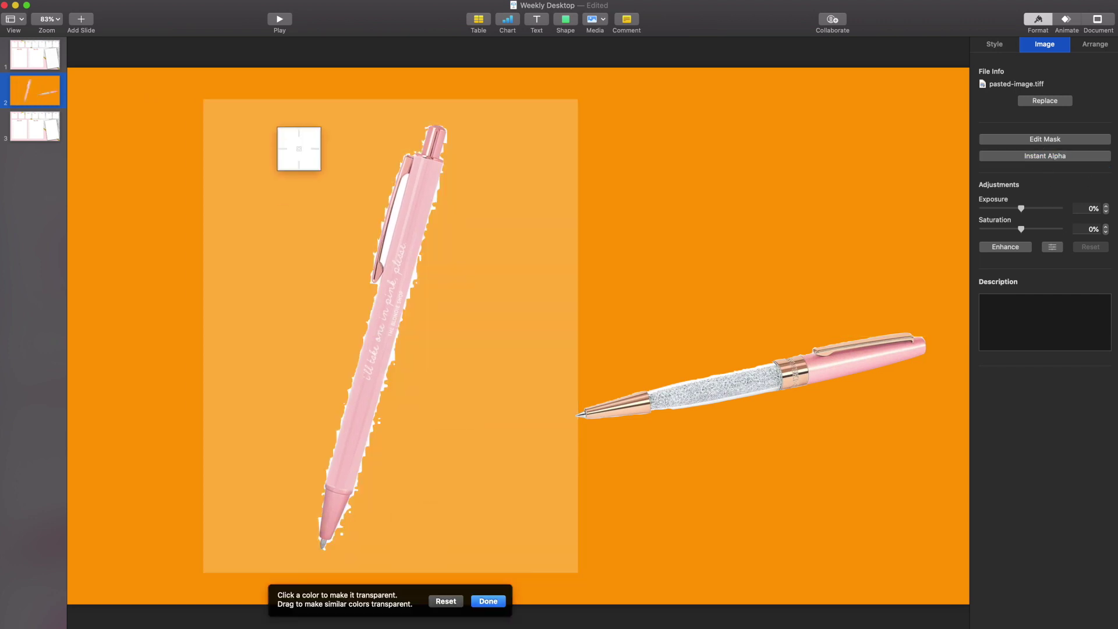
click(48, 20)
click(46, 82)
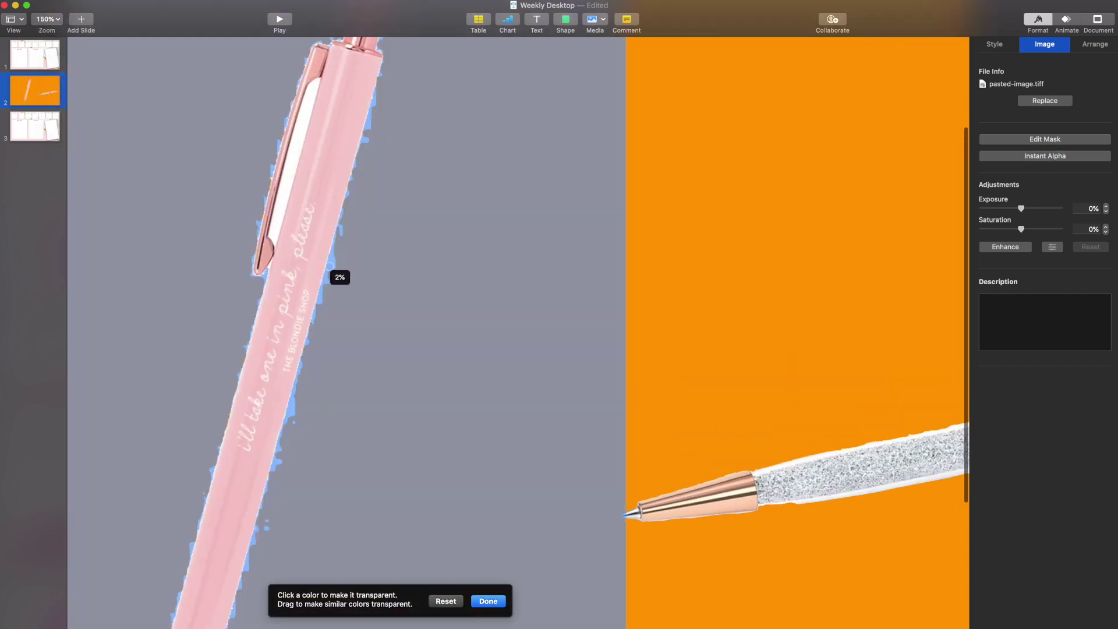
drag(335, 271, 267, 338)
scroll(339, 299, up, 3)
scroll(319, 360, down, 10)
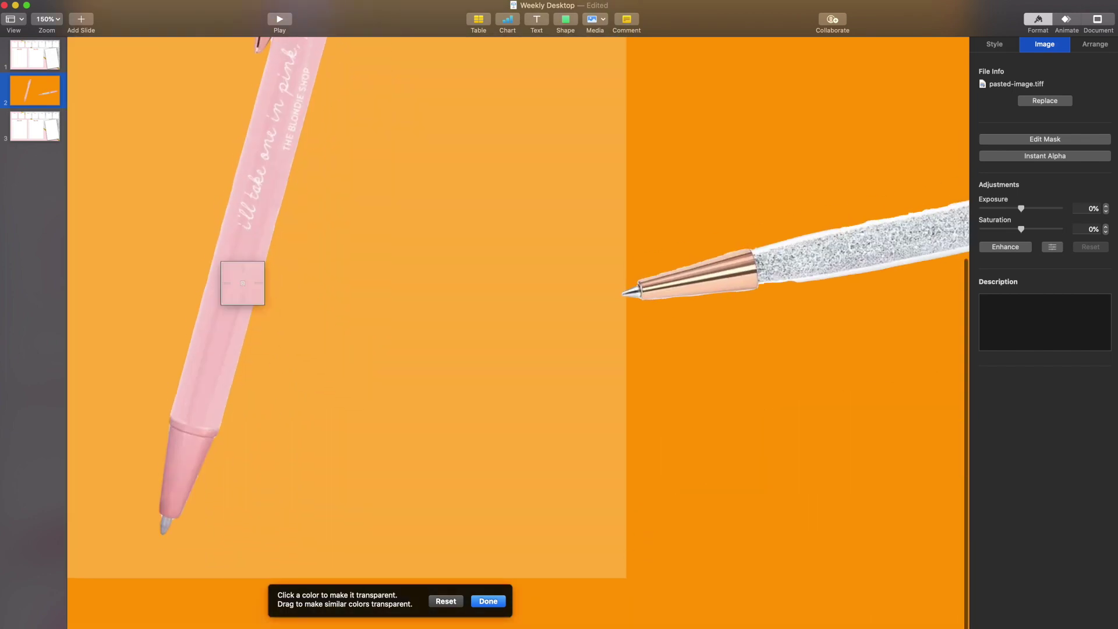
click(47, 19)
click(54, 104)
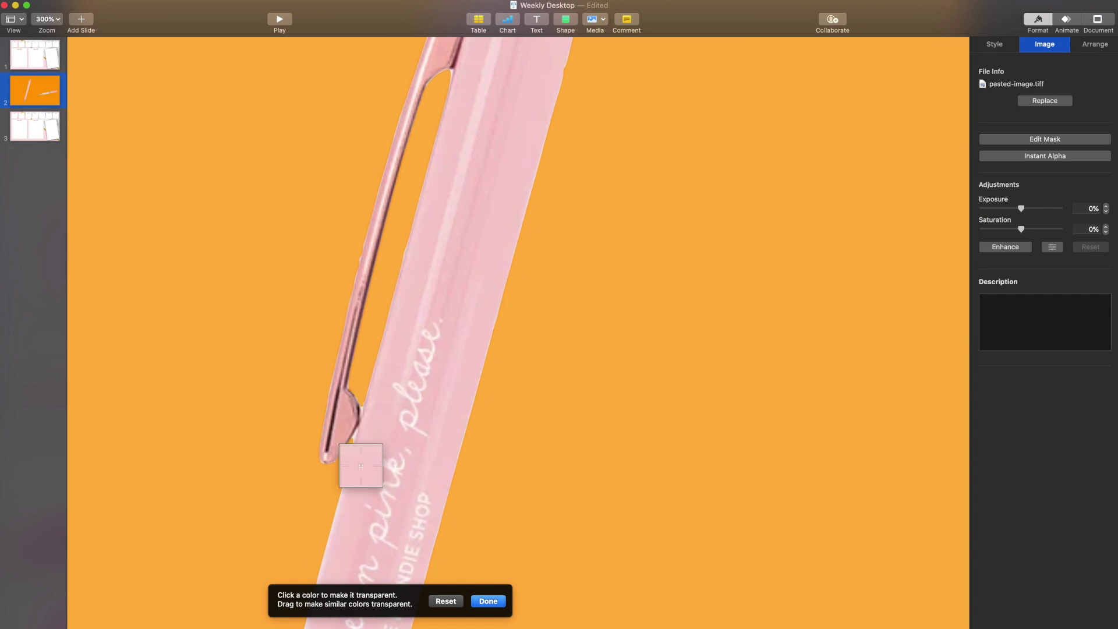
scroll(419, 464, down, 15)
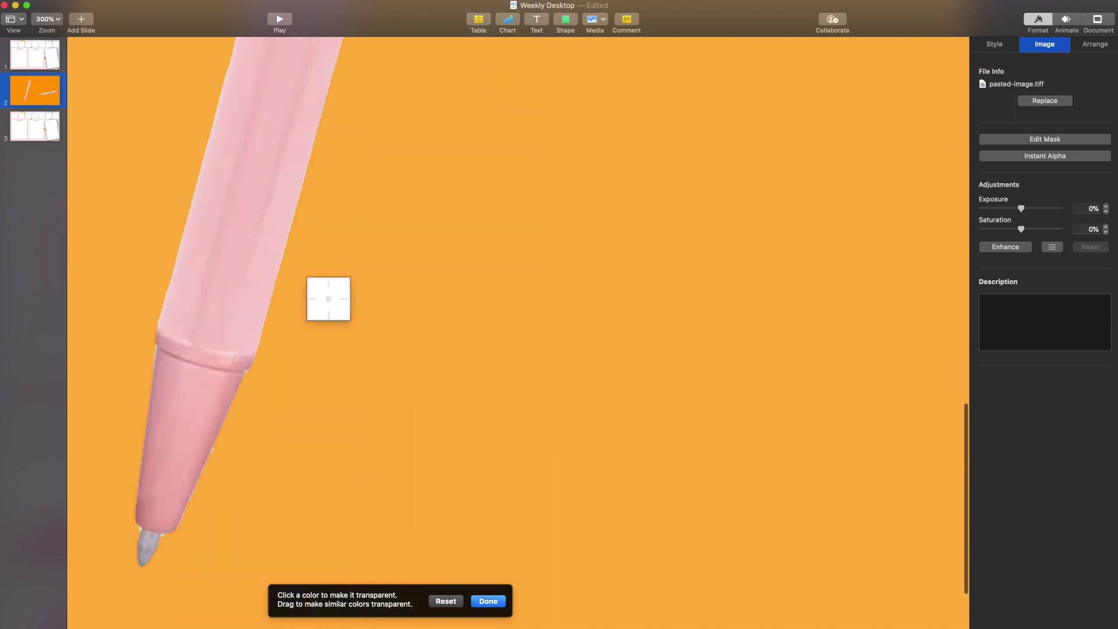
click(492, 602)
scroll(467, 492, up, 10)
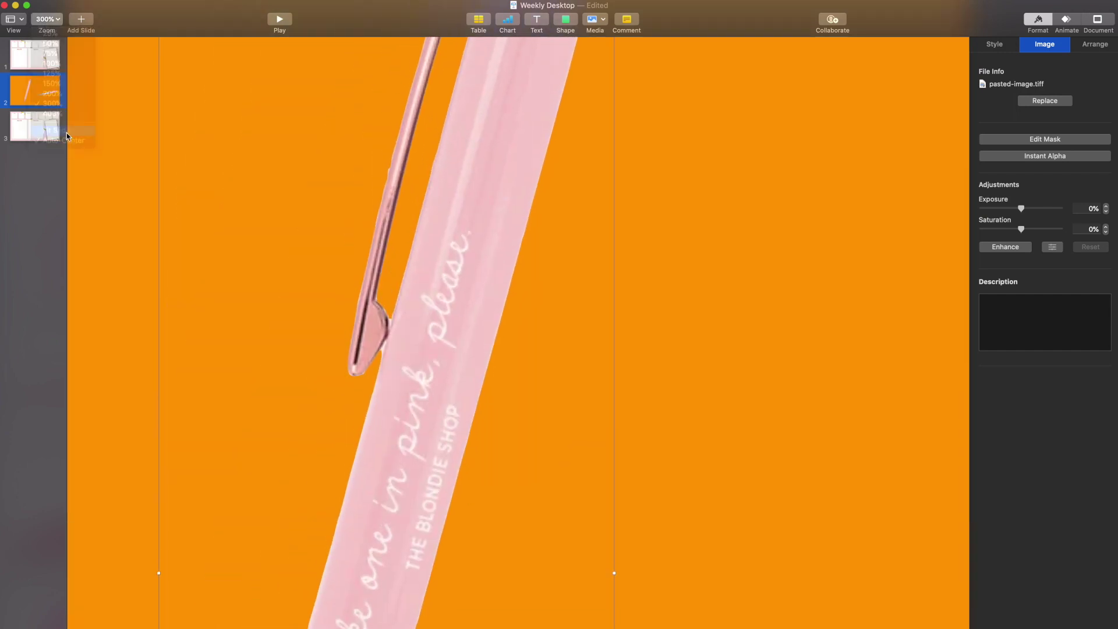
Paste the pen onto the planner slide, rotate it to 223.5°, shrink it, and lay it on the note sheet.
key(super+shift+0)
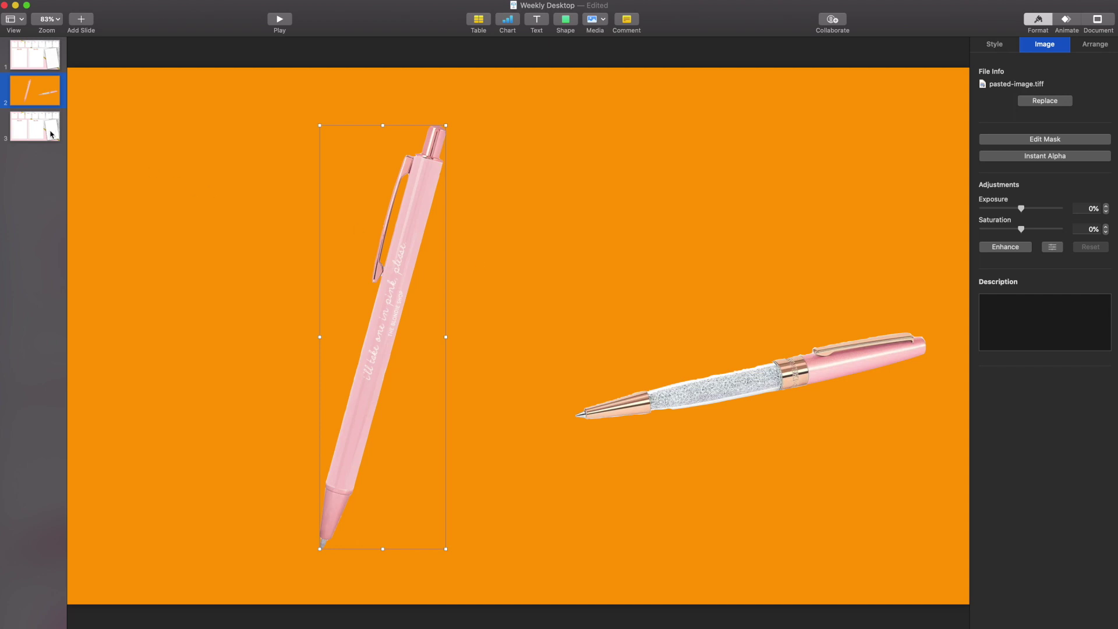
click(43, 55)
key(super+v)
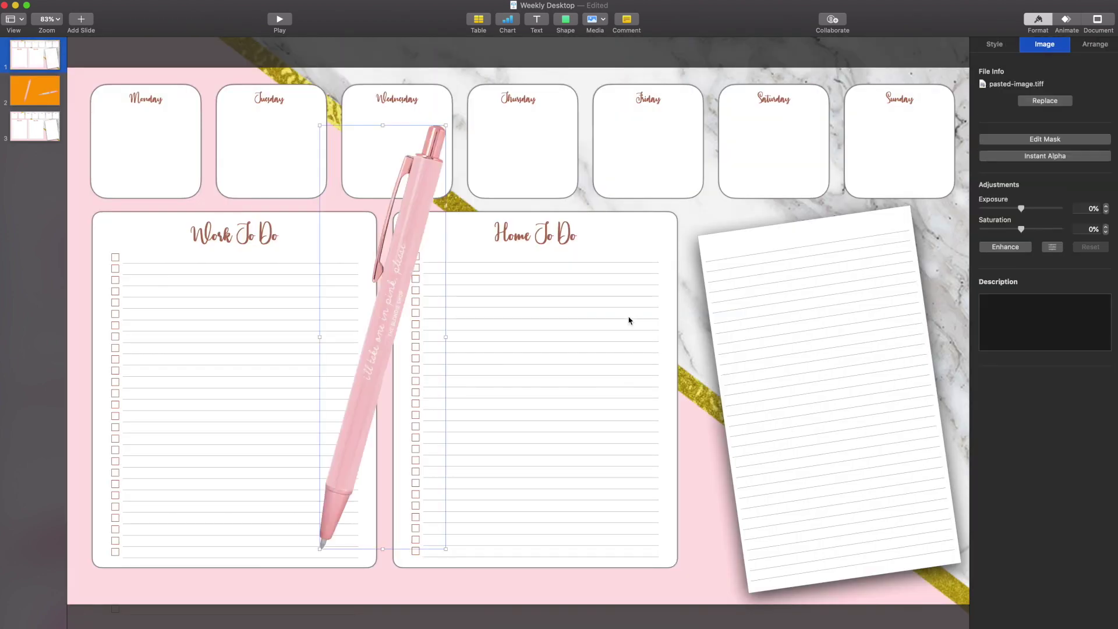
click(1095, 45)
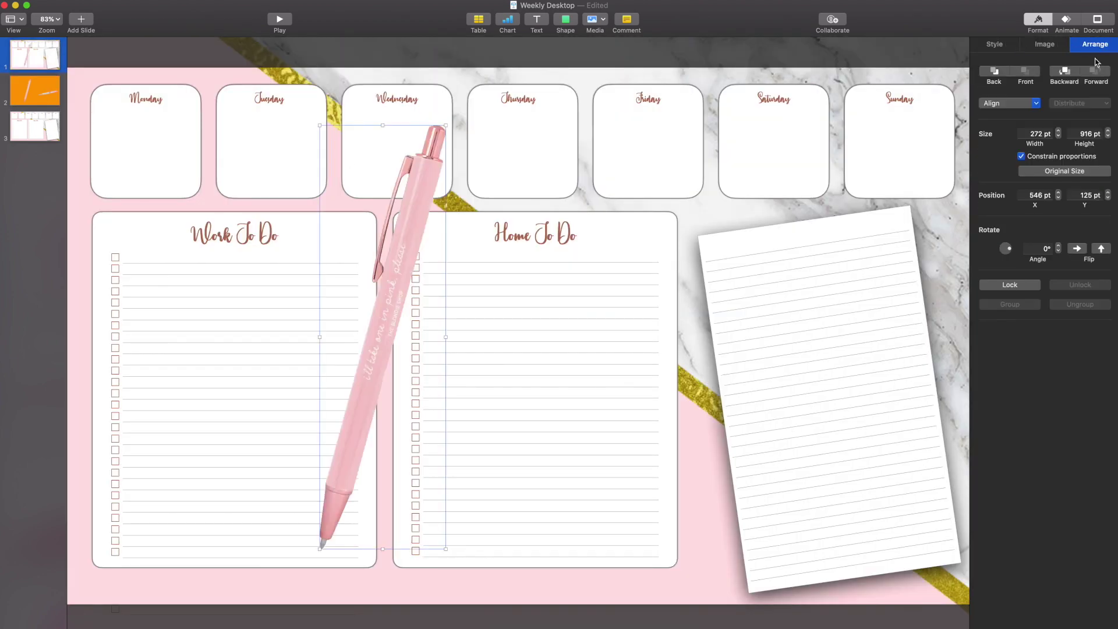
drag(320, 125, 529, 351)
drag(318, 275, 940, 435)
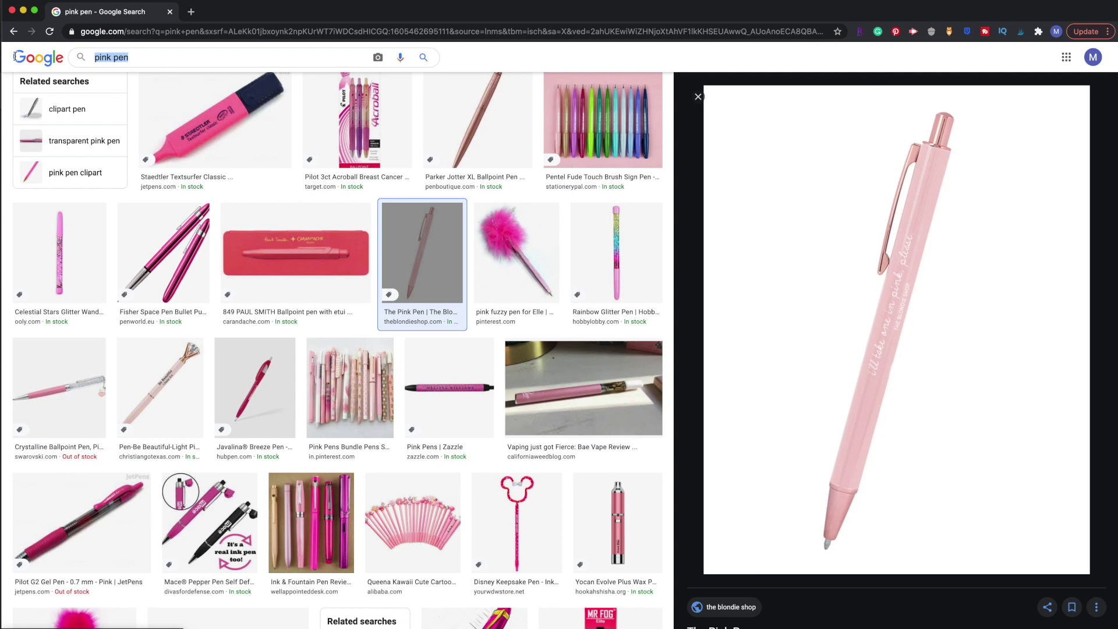
Search images for 'gold binder clip' and scroll through the results.
text(go)
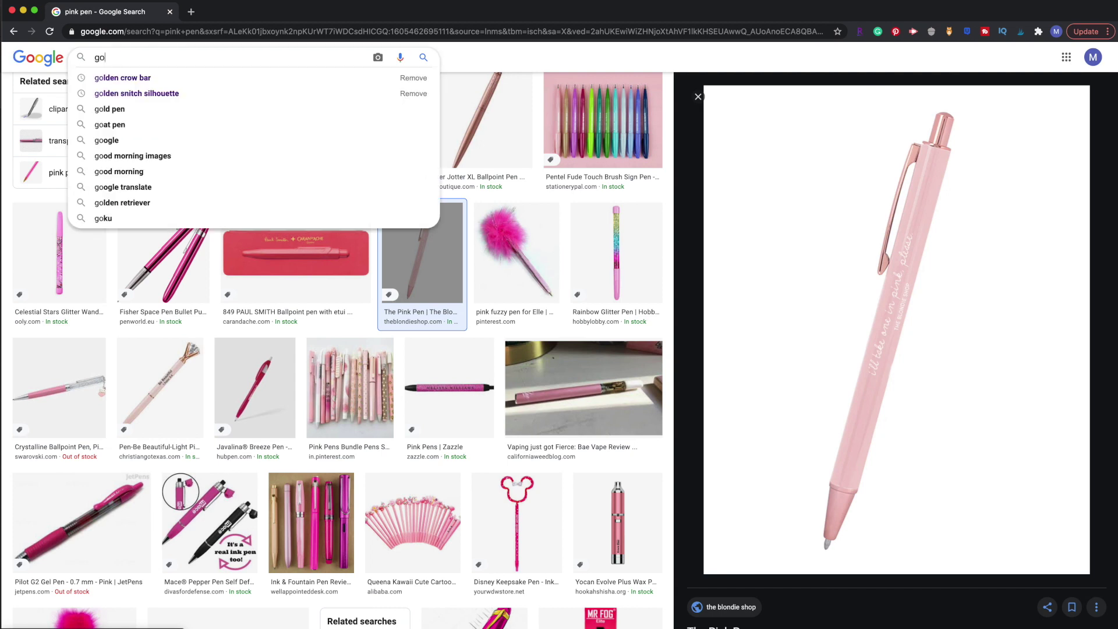
text(ld binder clip)
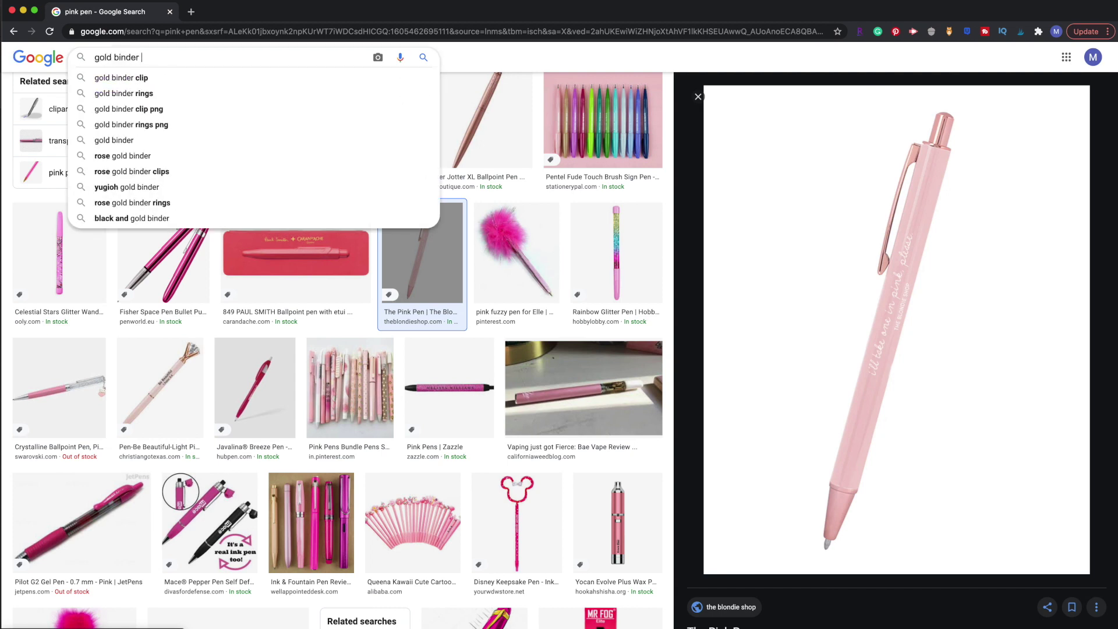
key(Return)
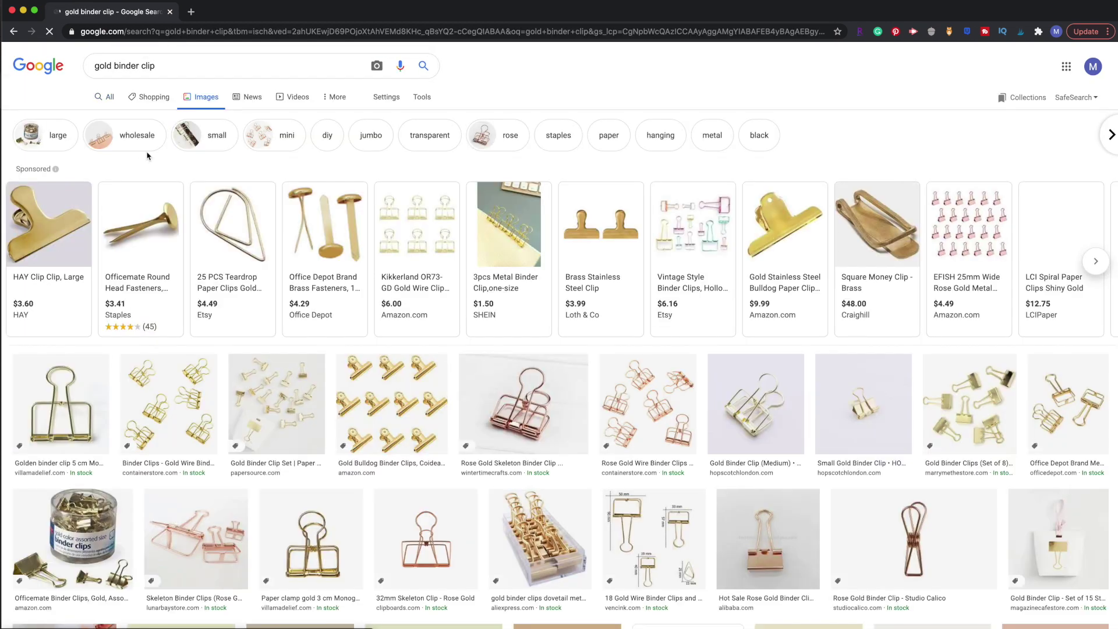
scroll(396, 396, down, 1)
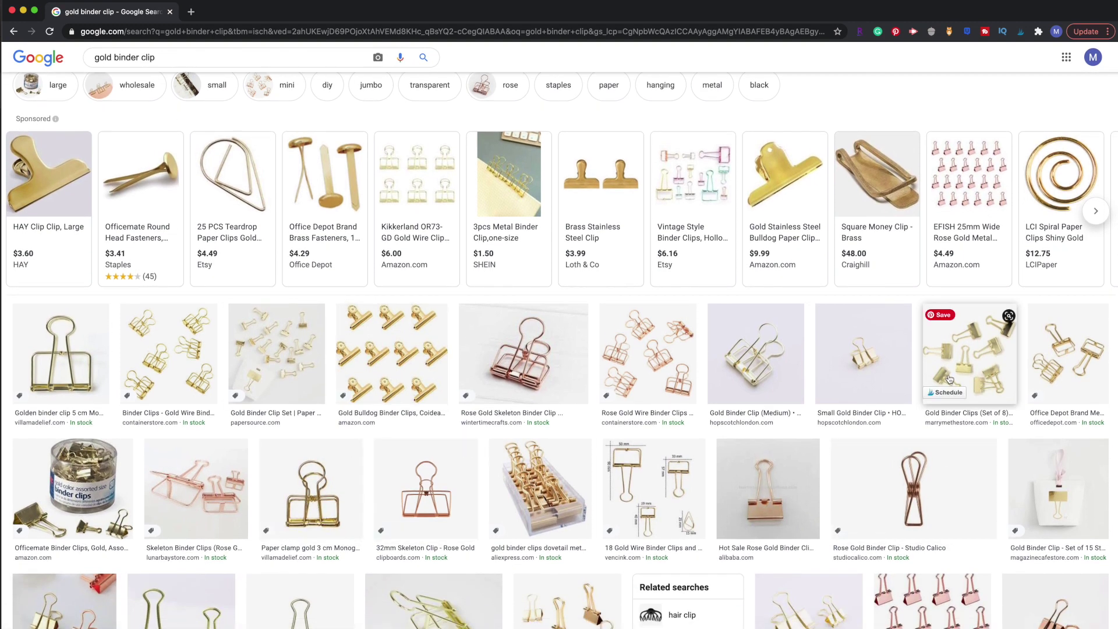
scroll(949, 378, down, 4)
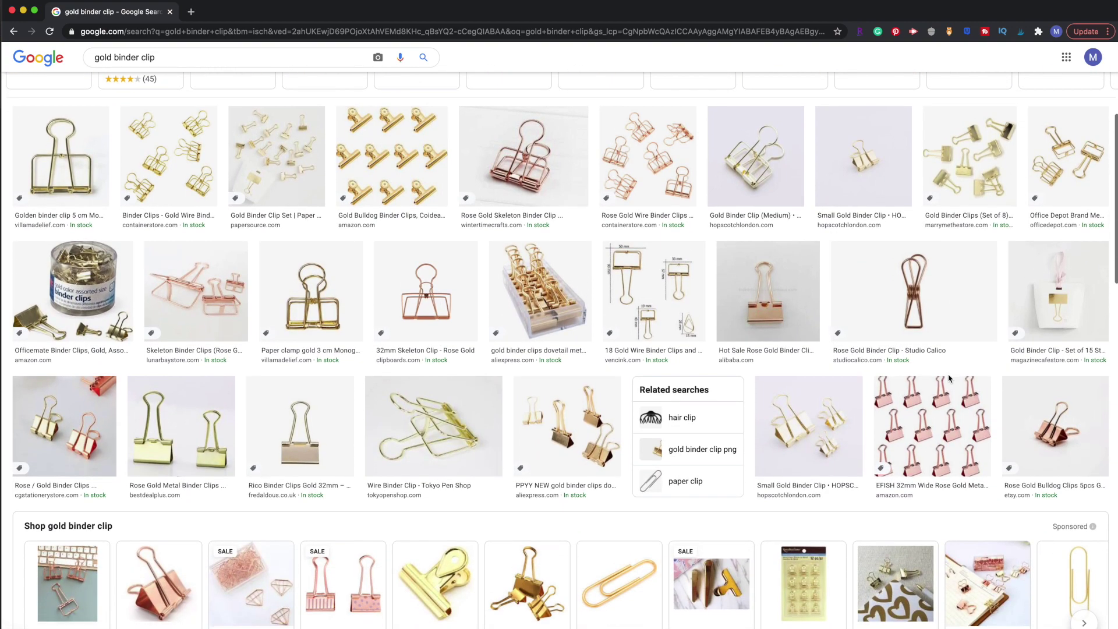
scroll(949, 379, down, 4)
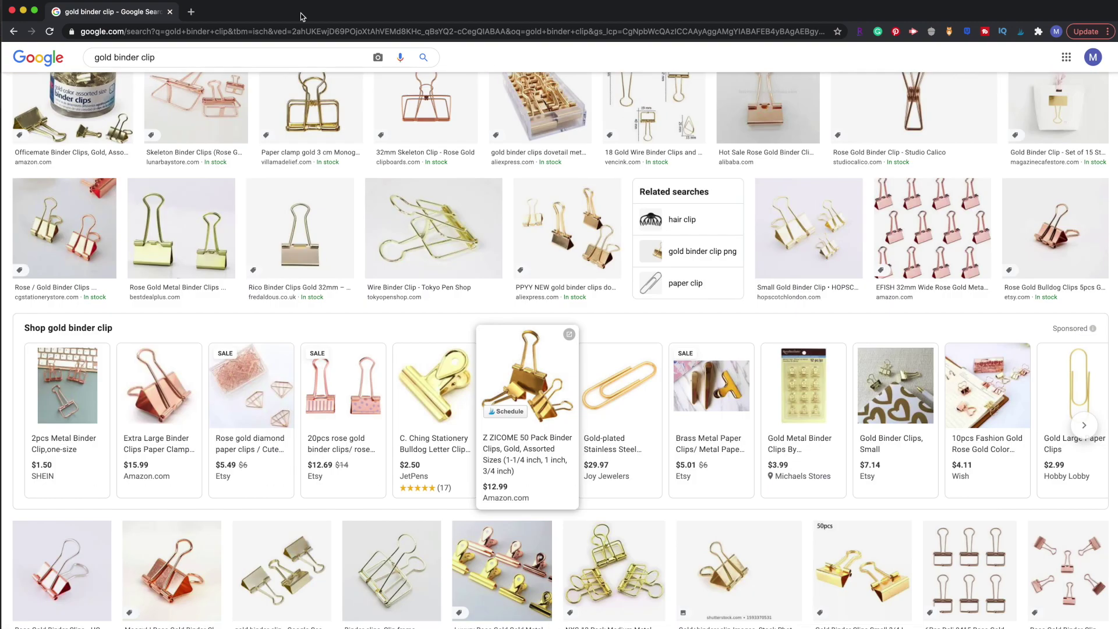
Make the gold clips' white background transparent, then paste them small near the note sheet's lower-left corner.
right_click(527, 390)
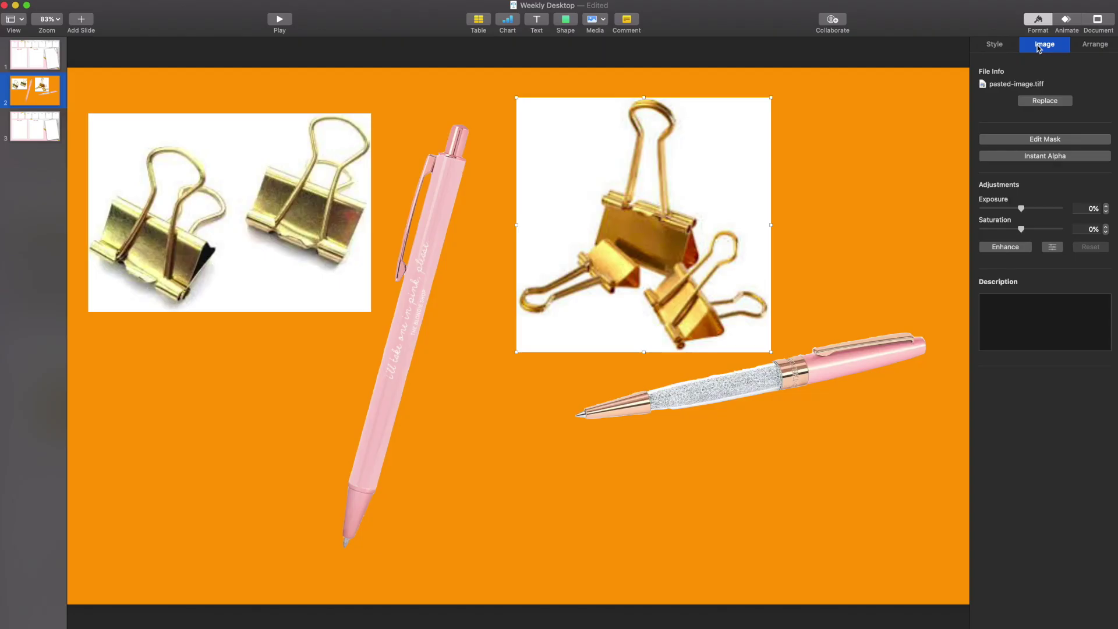
drag(725, 151, 747, 322)
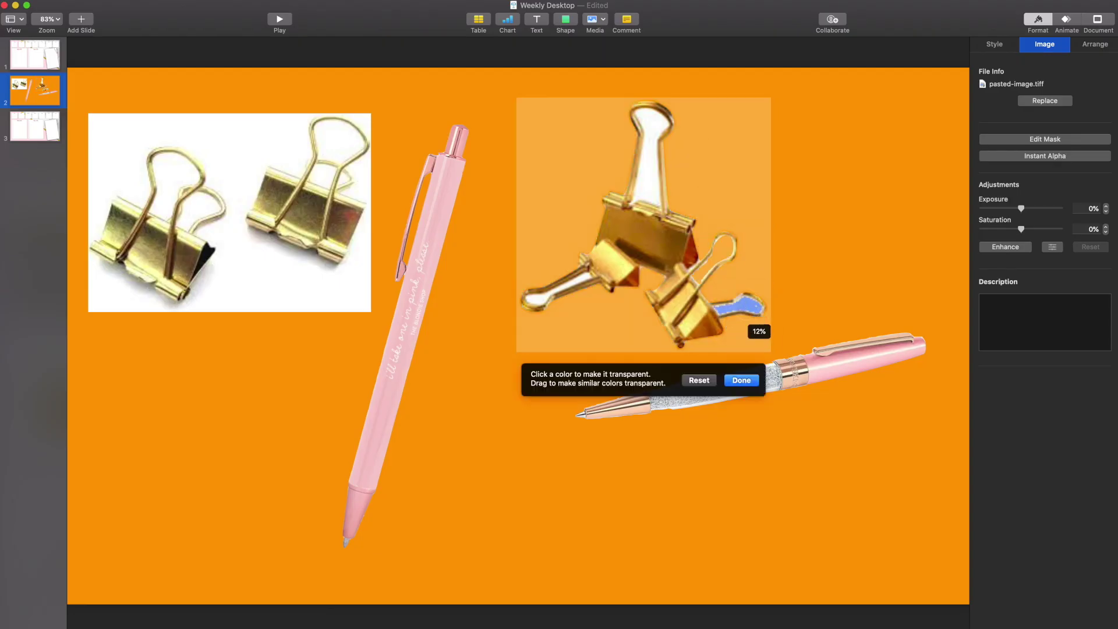
drag(651, 172, 657, 182)
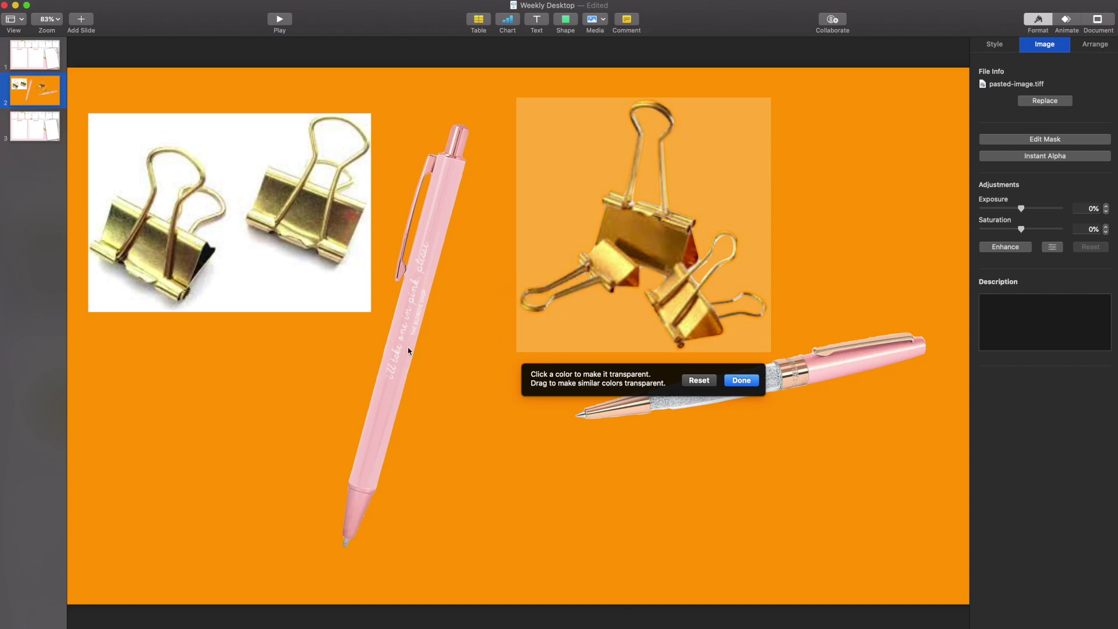
key(Return)
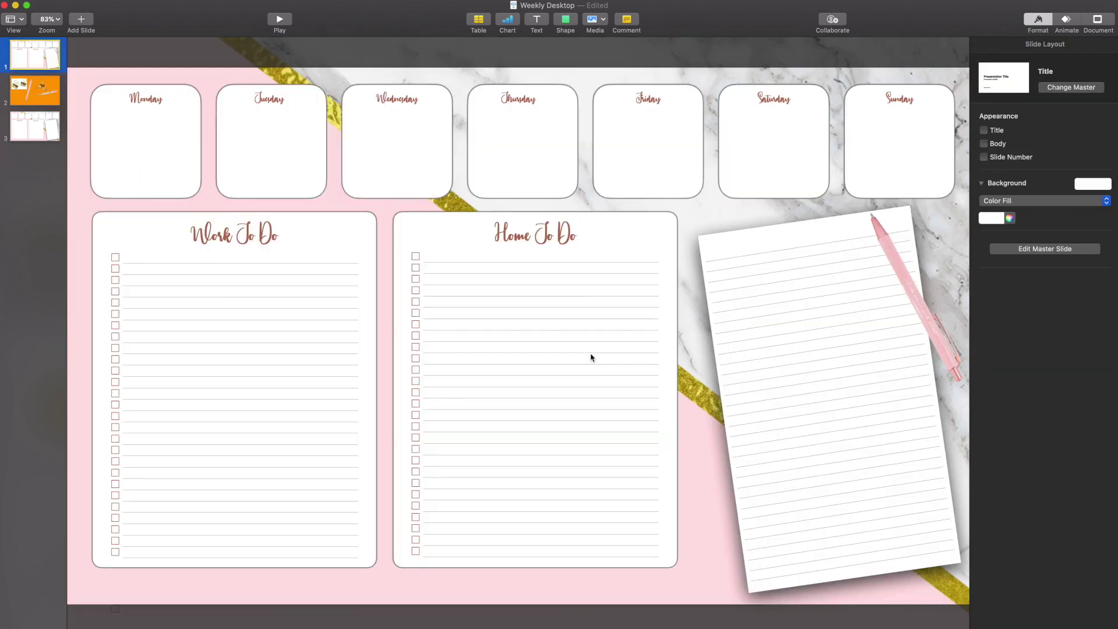
key(super+v)
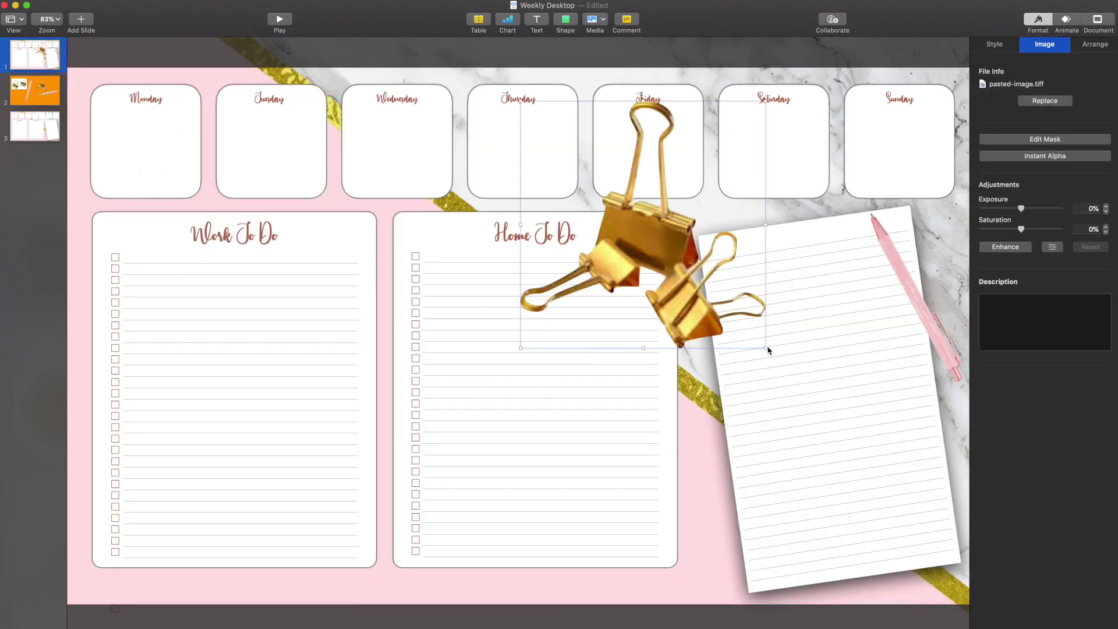
drag(765, 348, 719, 521)
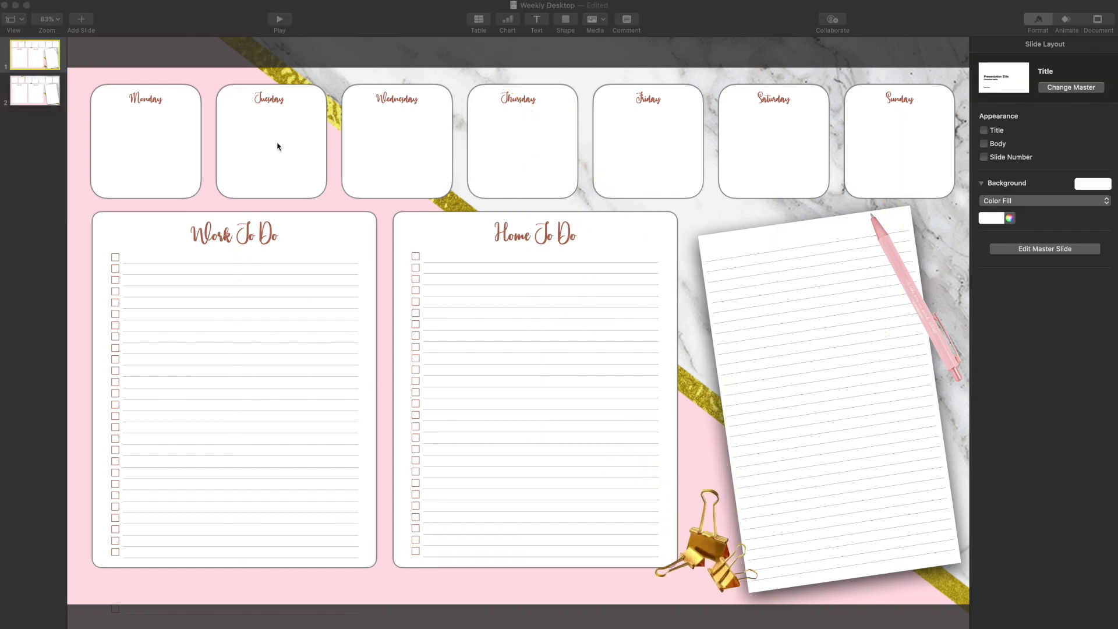
Export the planner to PDF as 'Weekly Desktop' and drop the file onto the iPad in AirDrop.
click(278, 146)
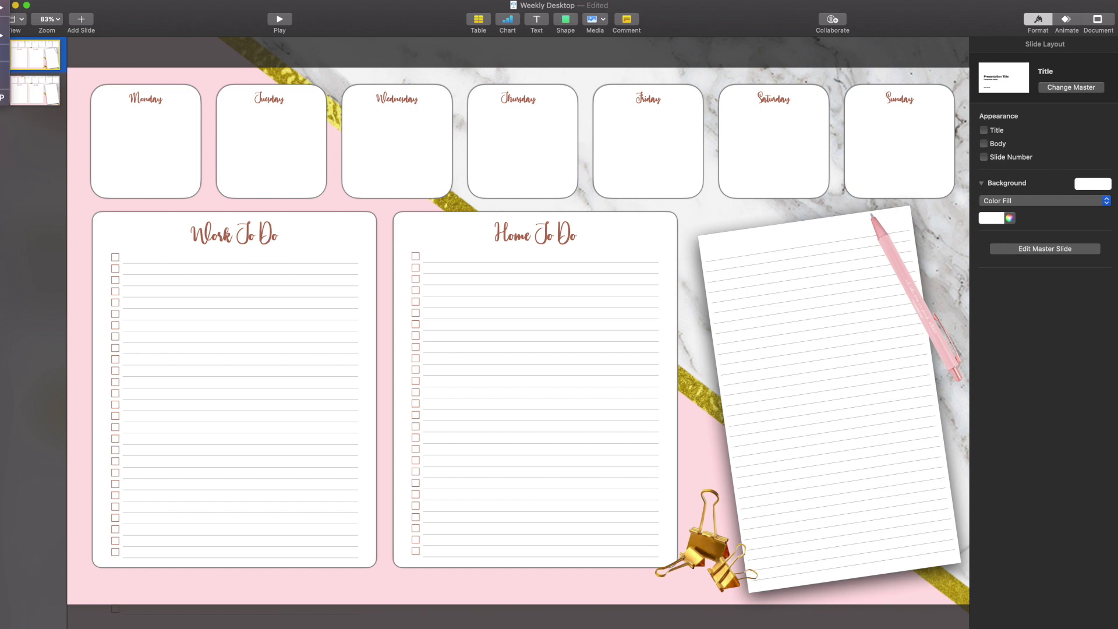
mouse_move(4, 35)
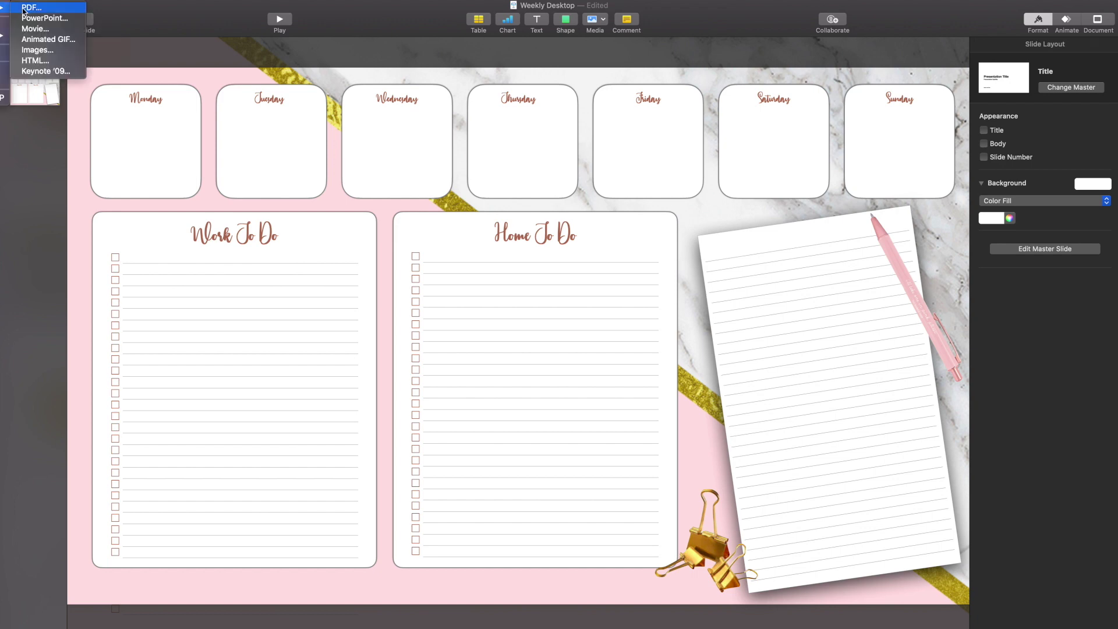
click(24, 8)
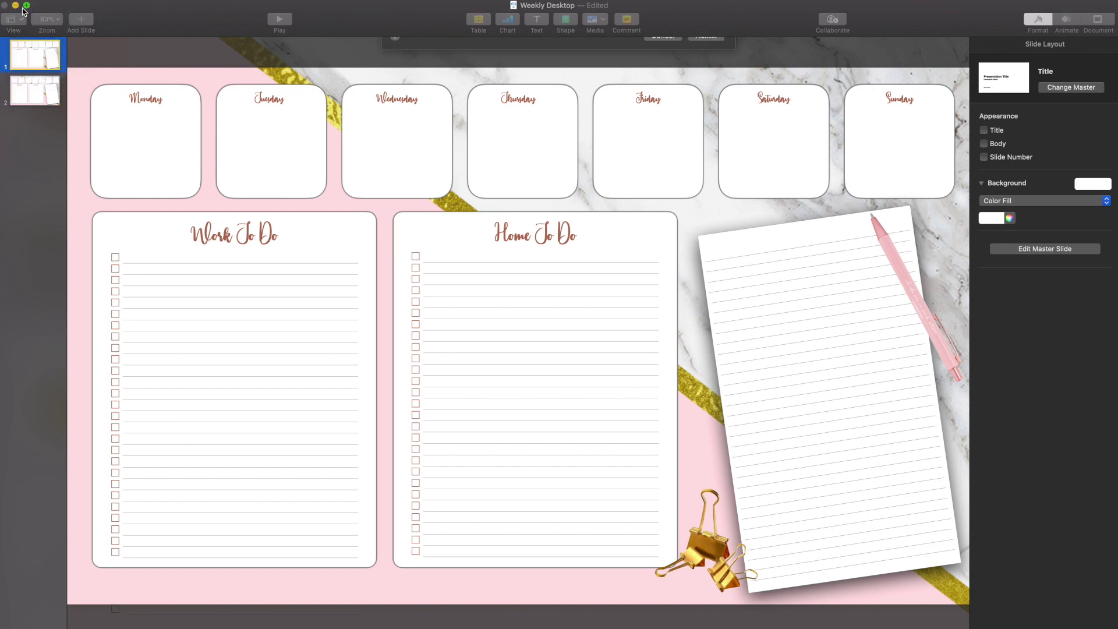
click(720, 257)
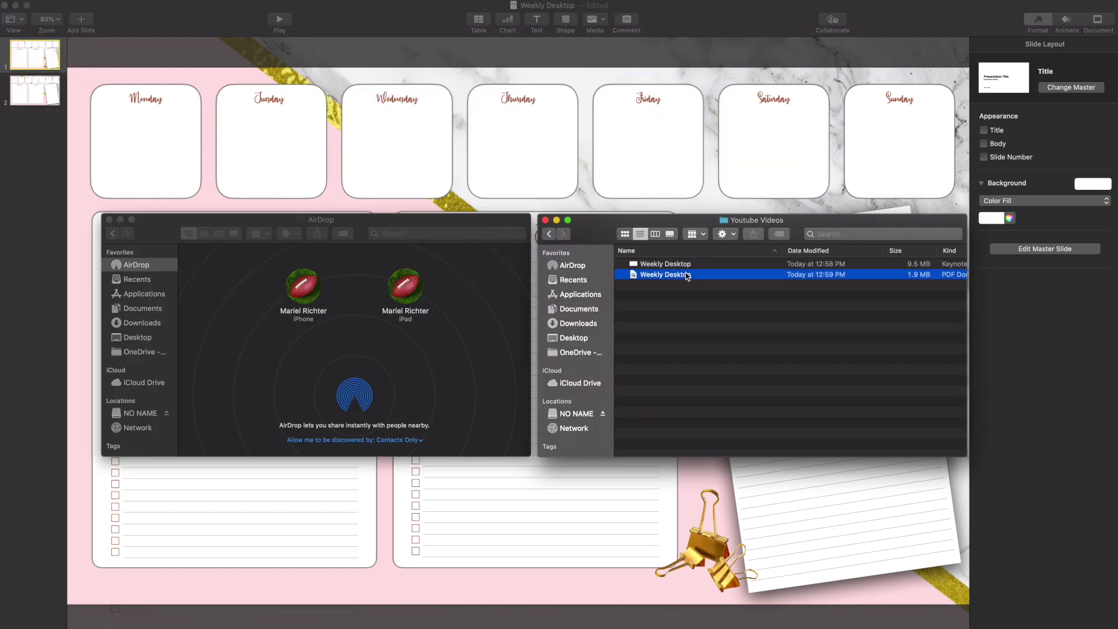
drag(676, 274, 415, 293)
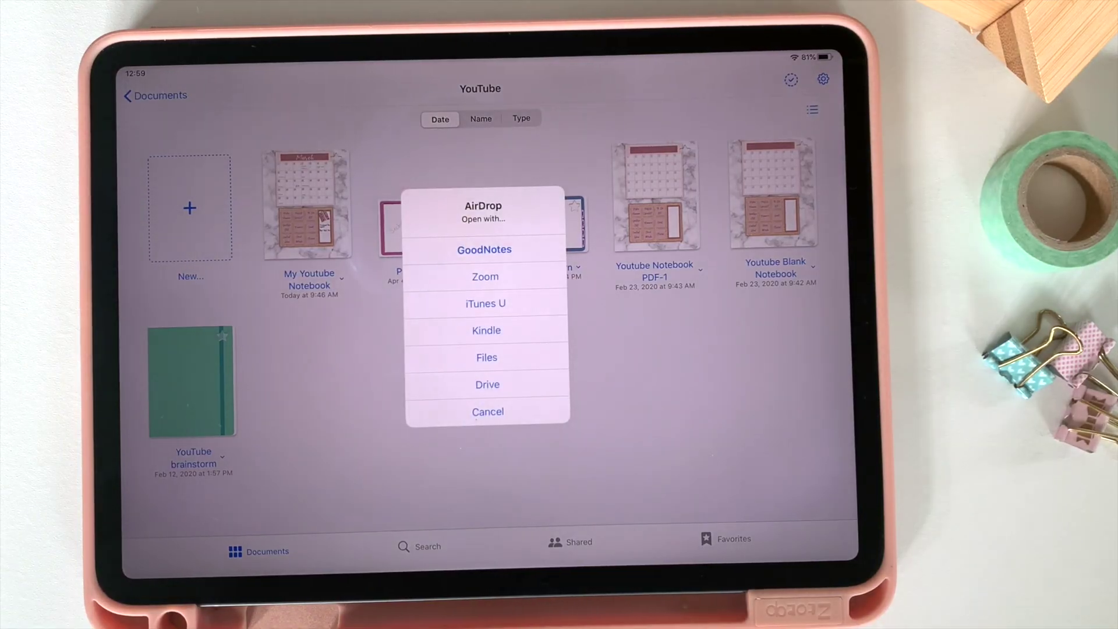
Open the received PDF in GoodNotes and import it as the new document Weekly Desktop-5.
click(484, 249)
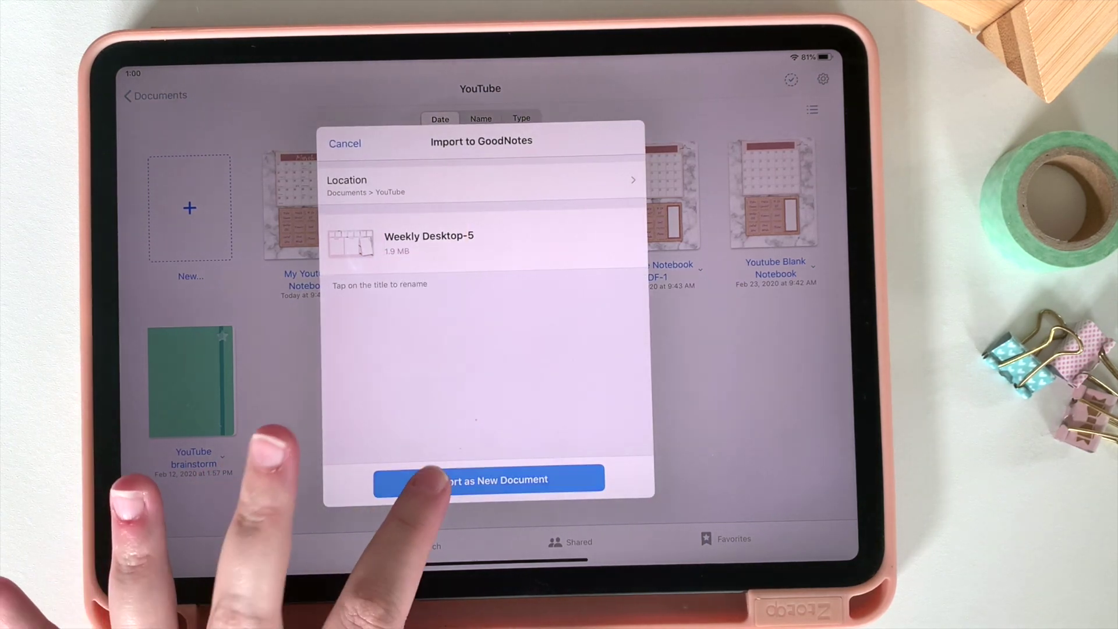
click(431, 476)
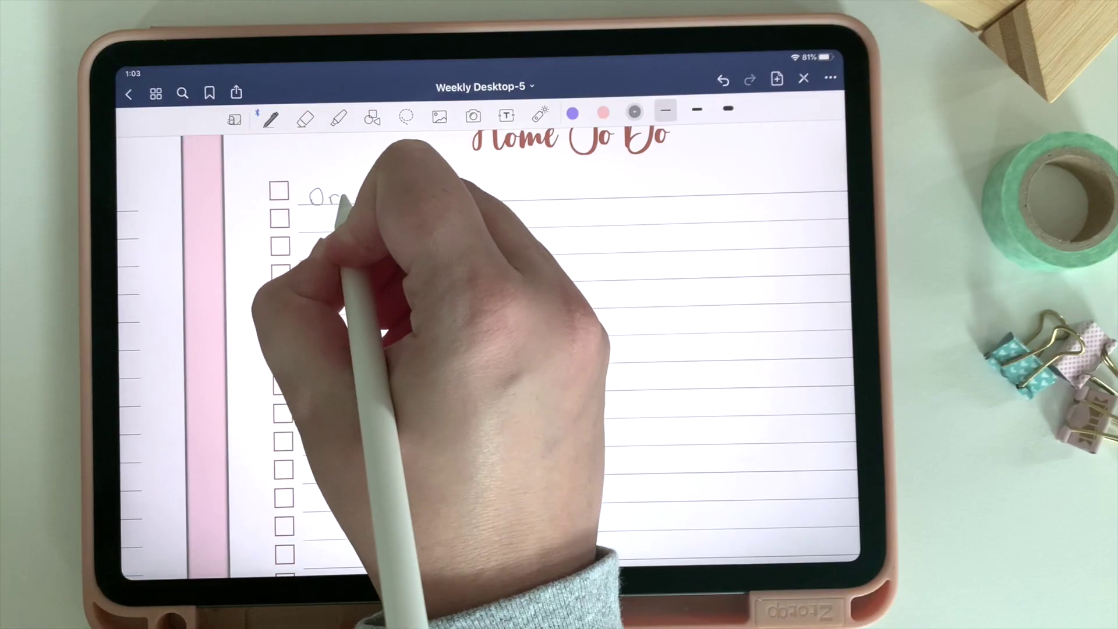
Handwrite several Home To Do items on the to-do lines.
mouse_move(332, 200)
mouse_down()
mouse_move(591, 197)
mouse_move(324, 224)
mouse_move(554, 230)
mouse_up()
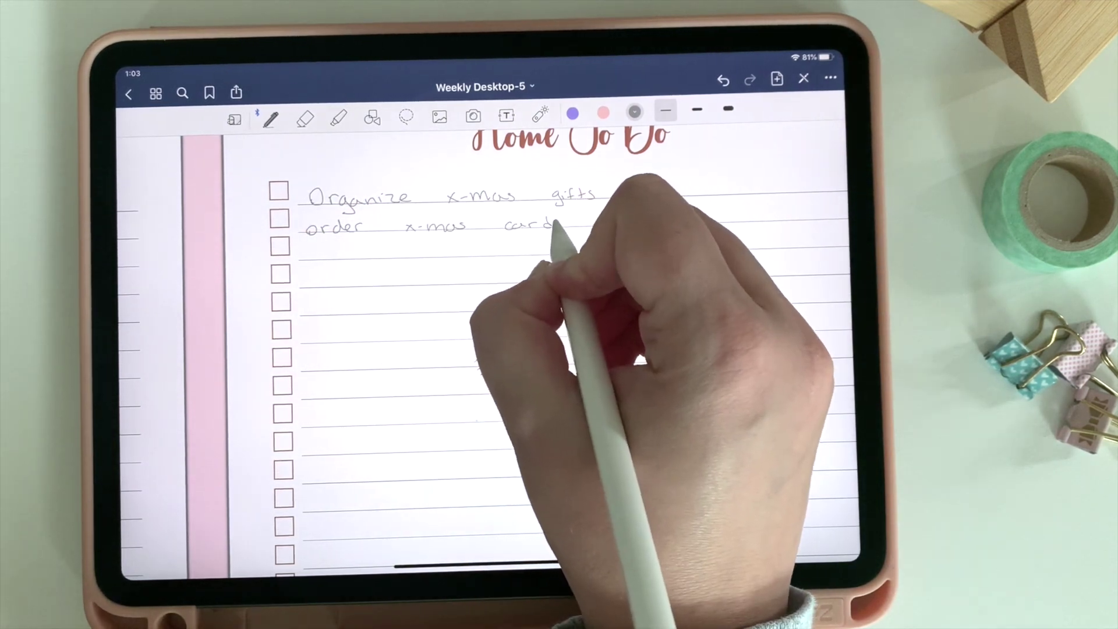
mouse_move(303, 256)
mouse_down()
mouse_move(369, 242)
mouse_move(361, 249)
mouse_move(387, 251)
mouse_up()
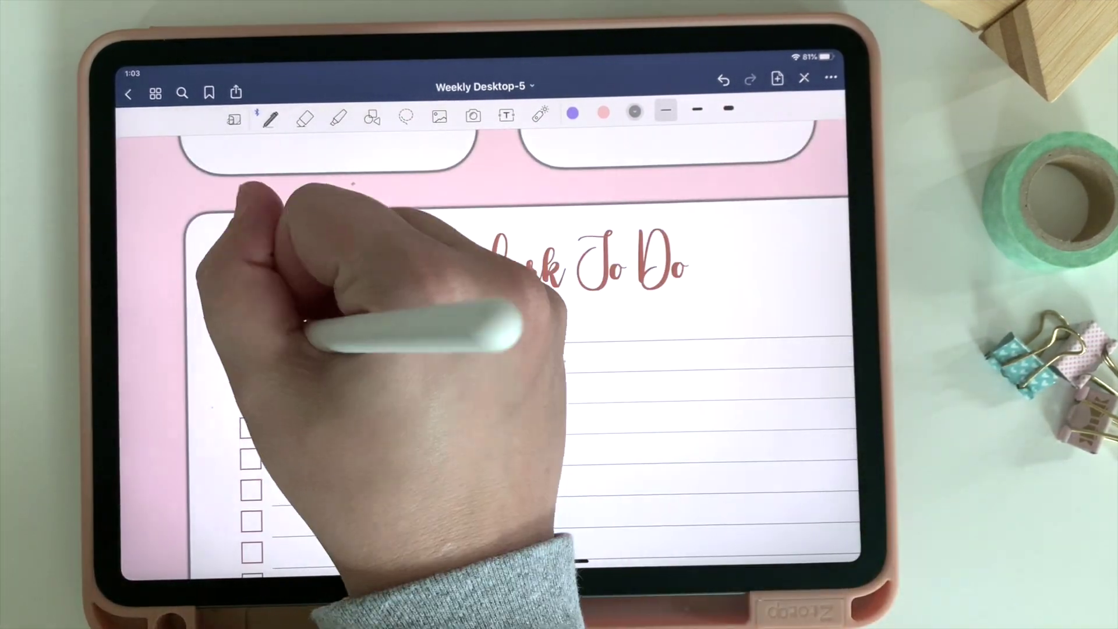
scroll(559, 315, down, 5)
scroll(559, 315, up, 5)
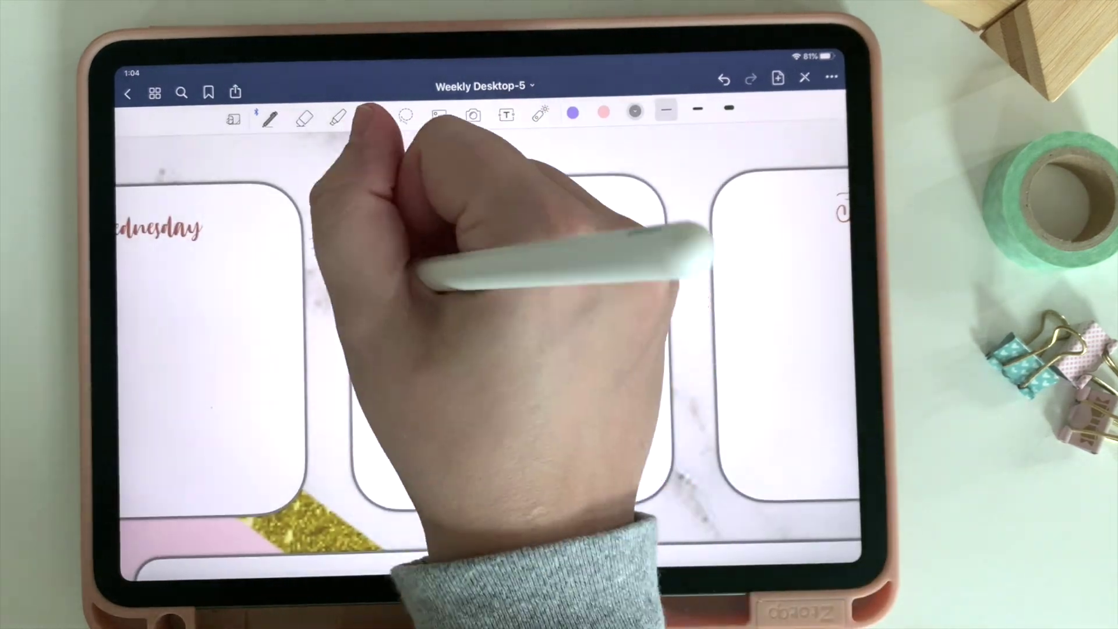
Handwrite a Thursday gymnastics appointment, a note-sheet reminder, and a Wednesday vet donation pickup.
drag(376, 262, 605, 262)
scroll(699, 378, left, 5)
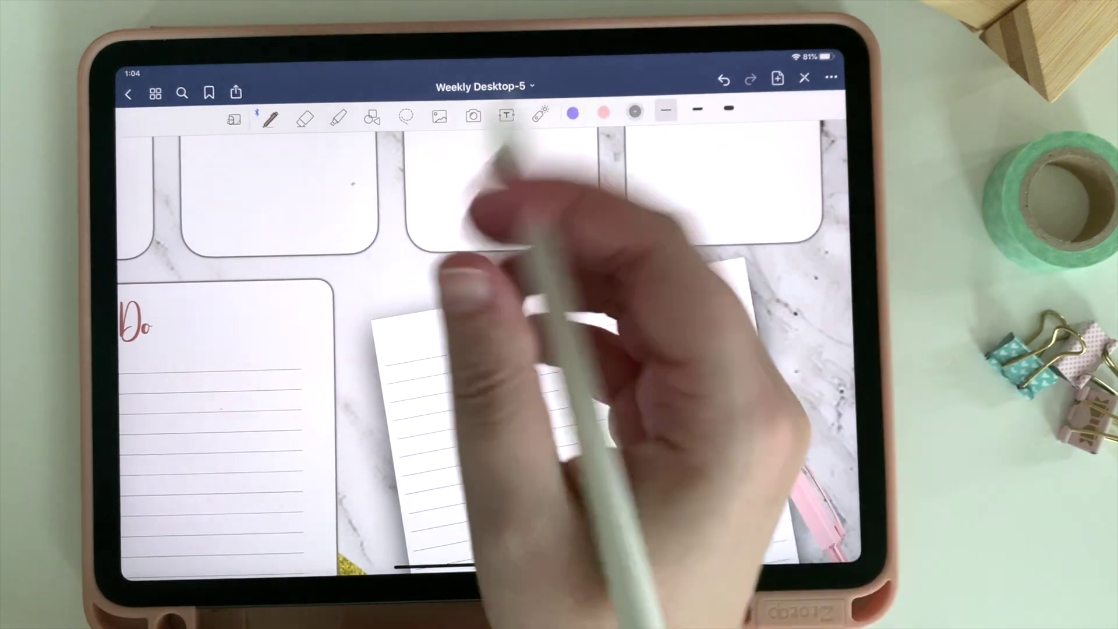
drag(465, 381, 510, 378)
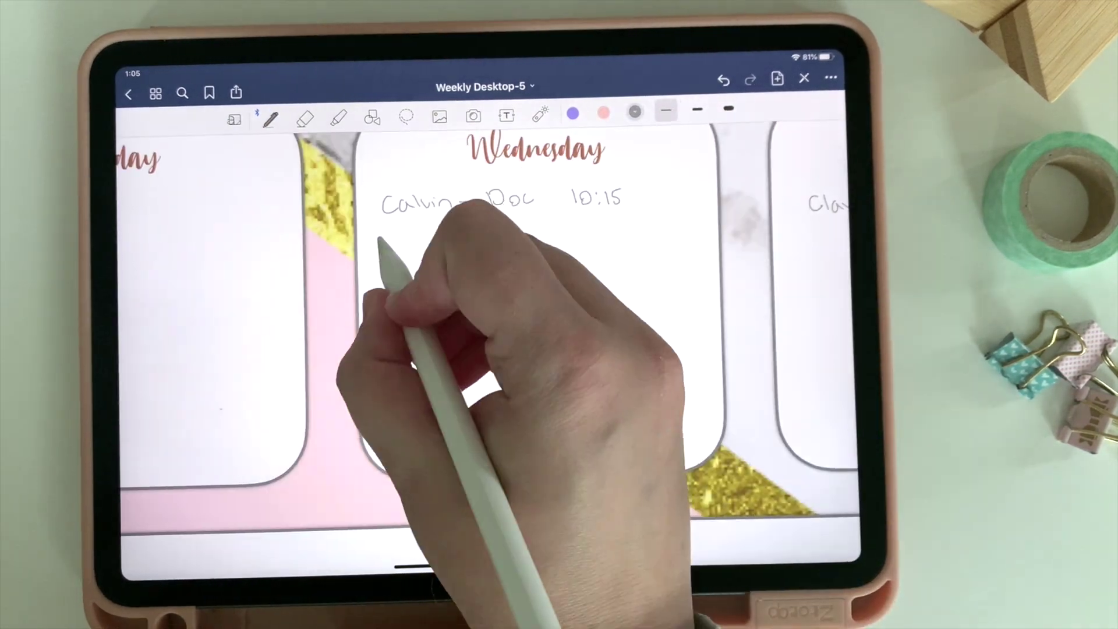
drag(386, 245, 596, 289)
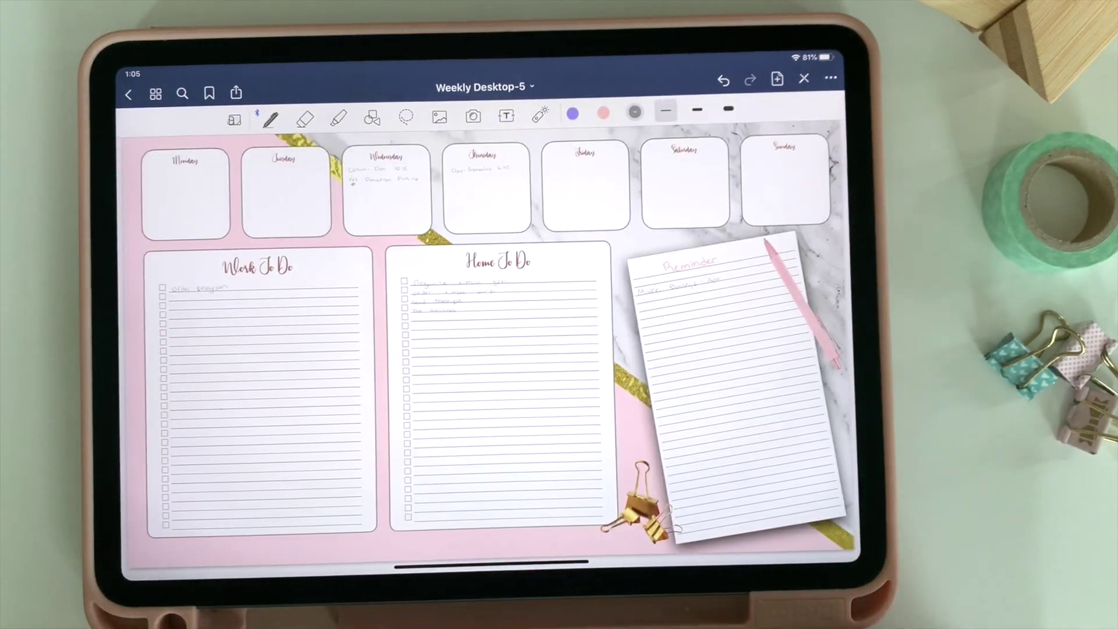
scroll(489, 349, right, 5)
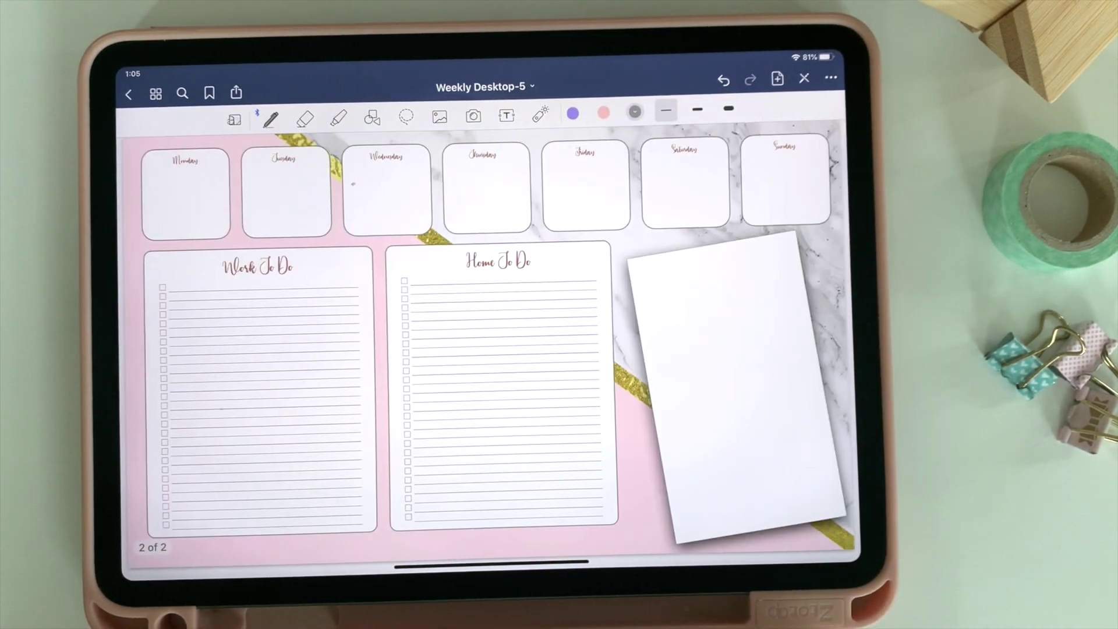
scroll(489, 338, left, 5)
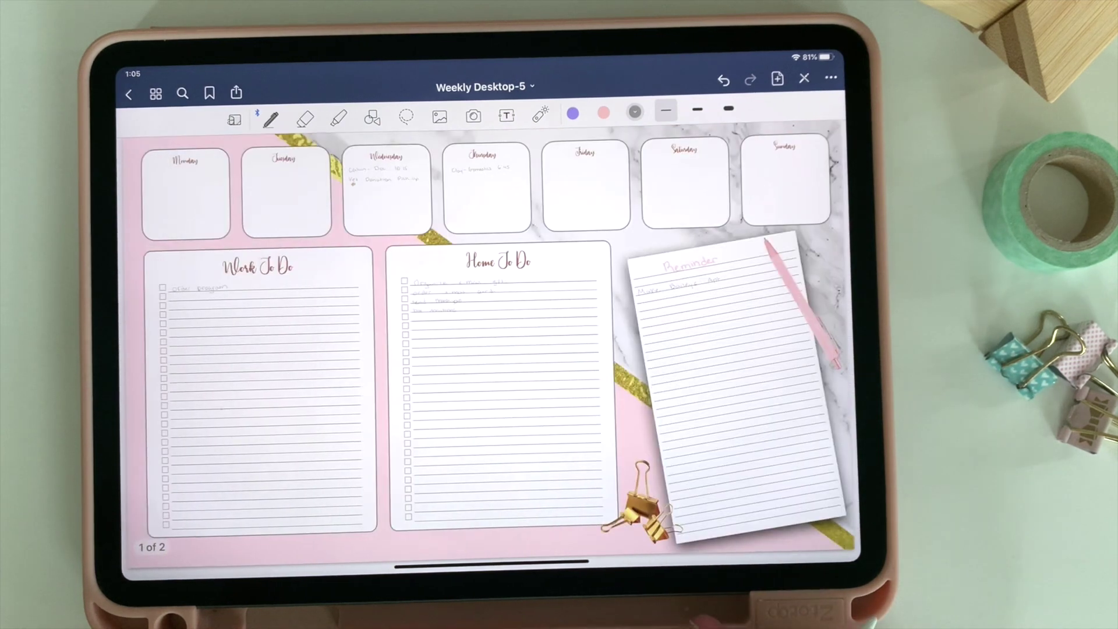